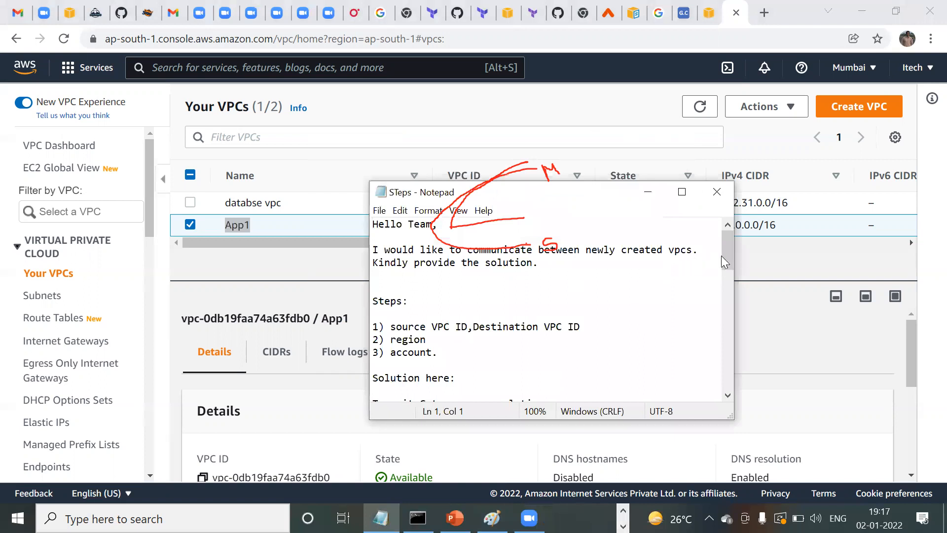
- Review the solution steps in the notes and open the list of transit gateways in the Mumbai region
drag(725, 254, 724, 314)
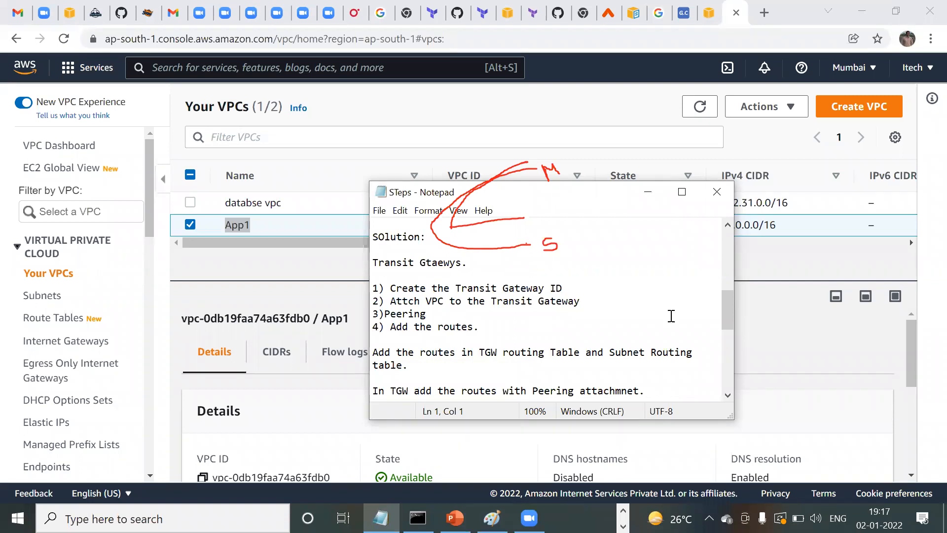
click(647, 192)
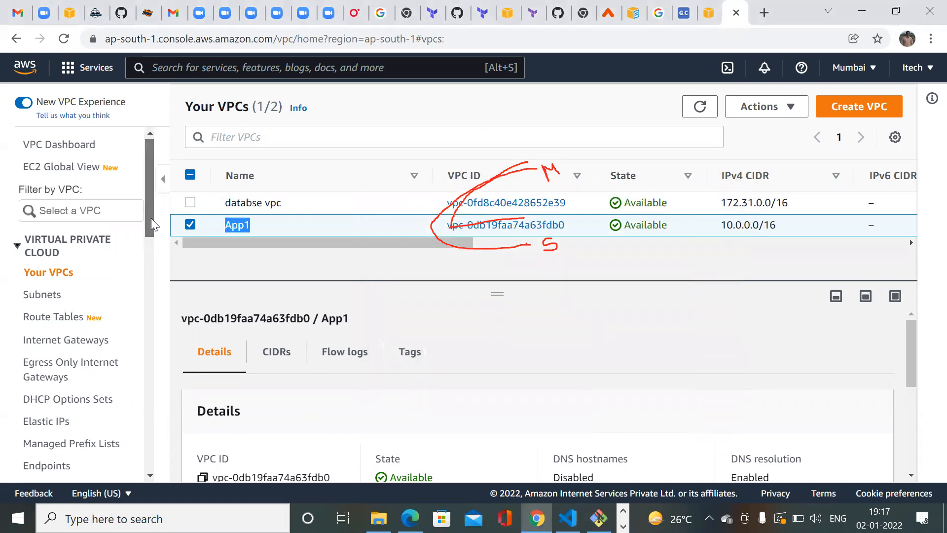
drag(153, 224, 156, 232)
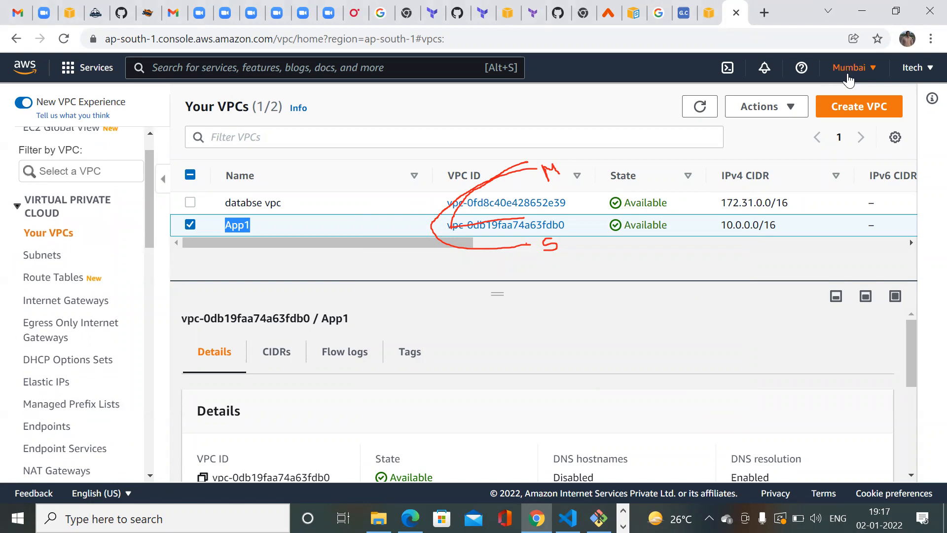
click(847, 74)
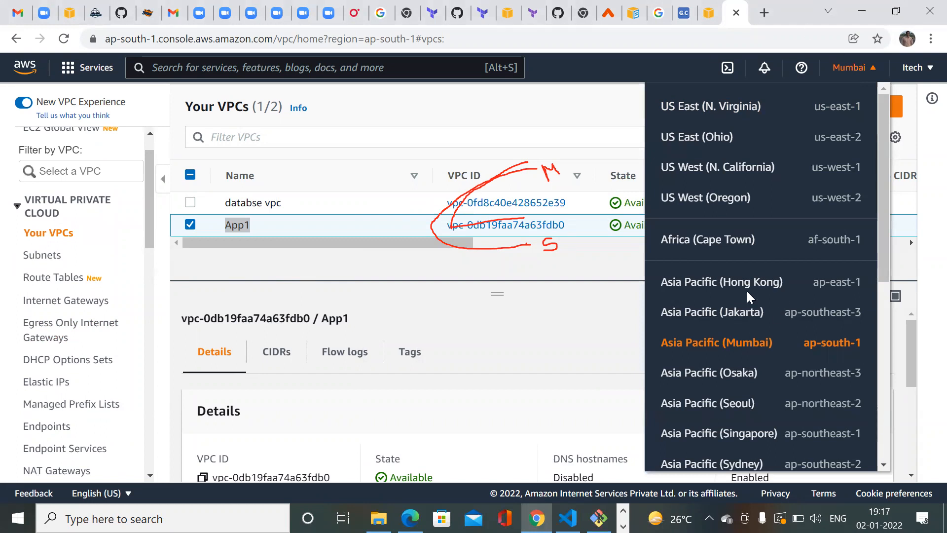
click(150, 240)
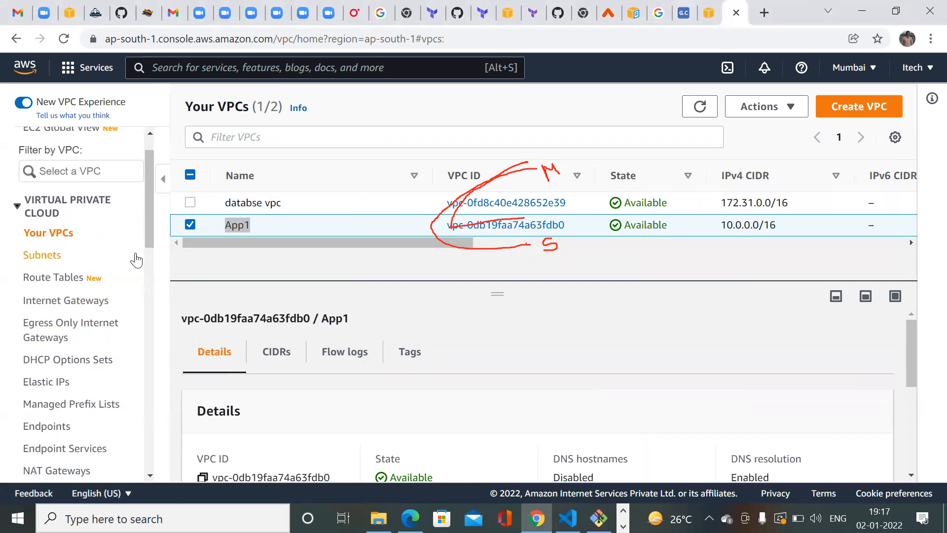
drag(150, 241, 172, 426)
click(85, 371)
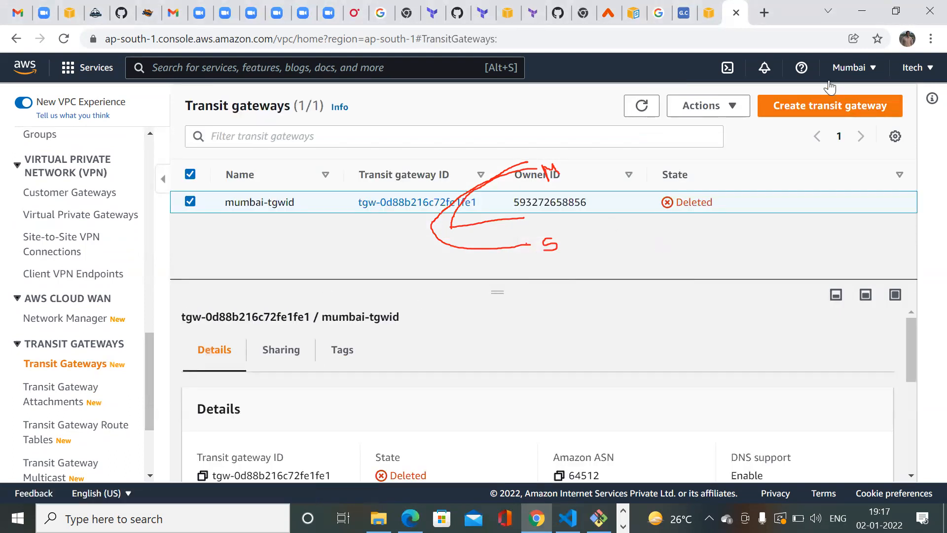
- Create a transit gateway in the Mumbai region with the name tag Mumbai-Transitgw-id, keeping the default configuration
click(830, 101)
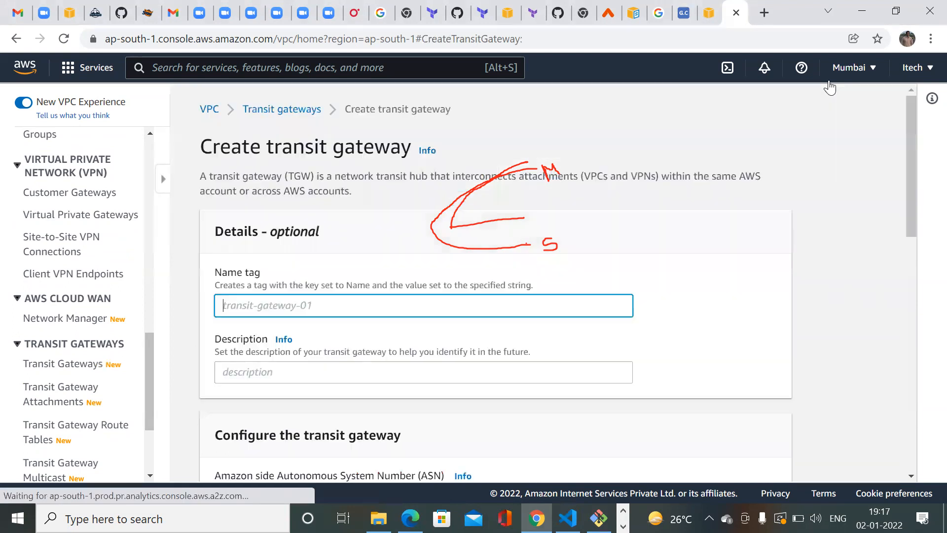
click(176, 309)
click(98, 309)
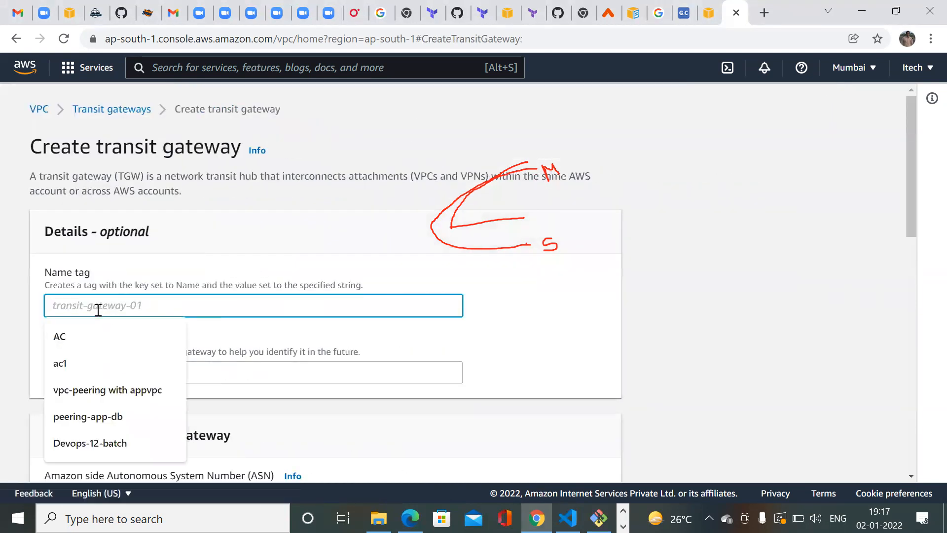
text(Mumbai-Transitgw-id)
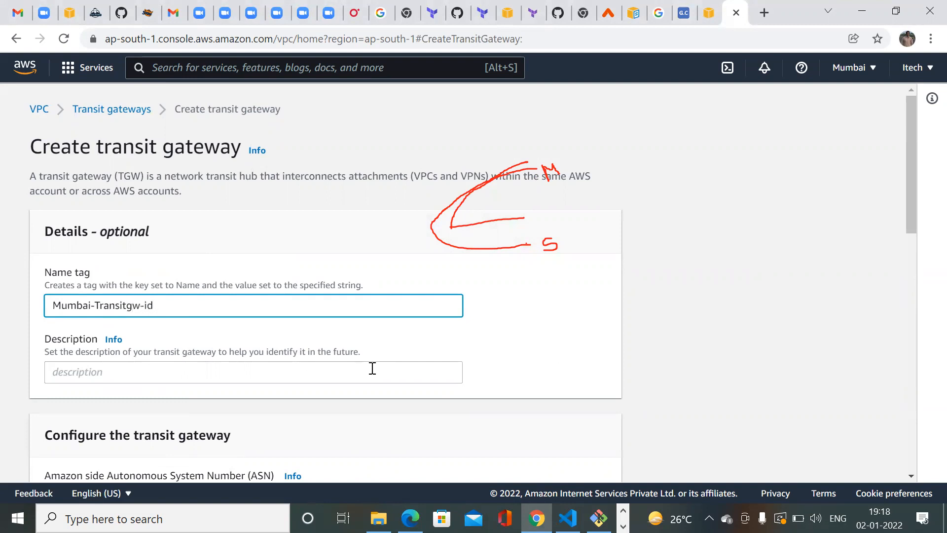
drag(910, 176, 918, 429)
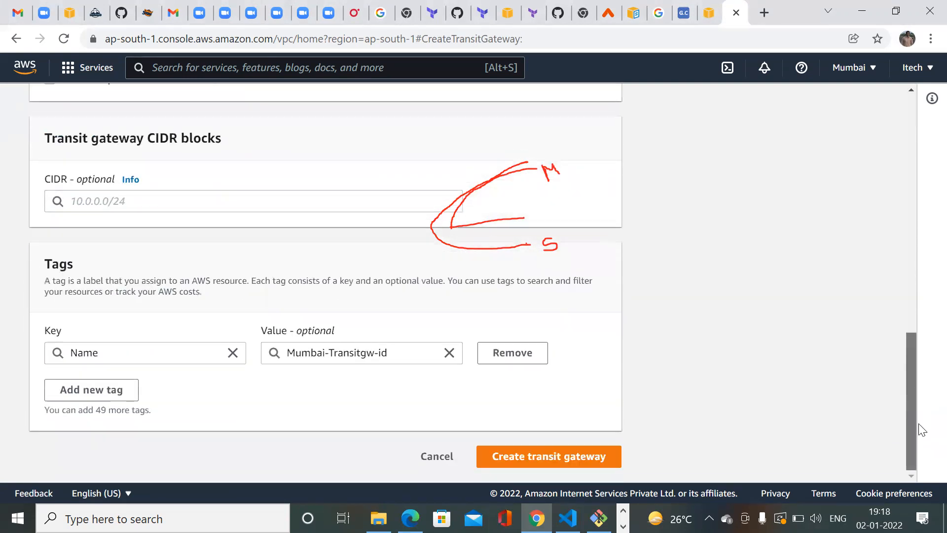
click(522, 463)
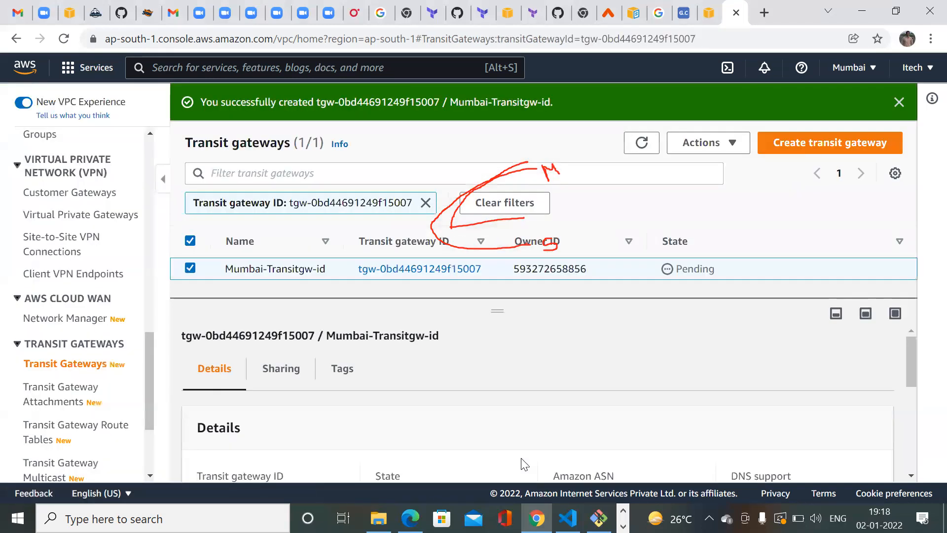
- Clear the transit gateway ID filter, inspect the details of Mumbai-Transitgw-id, and return to the refreshed gateway list
click(425, 202)
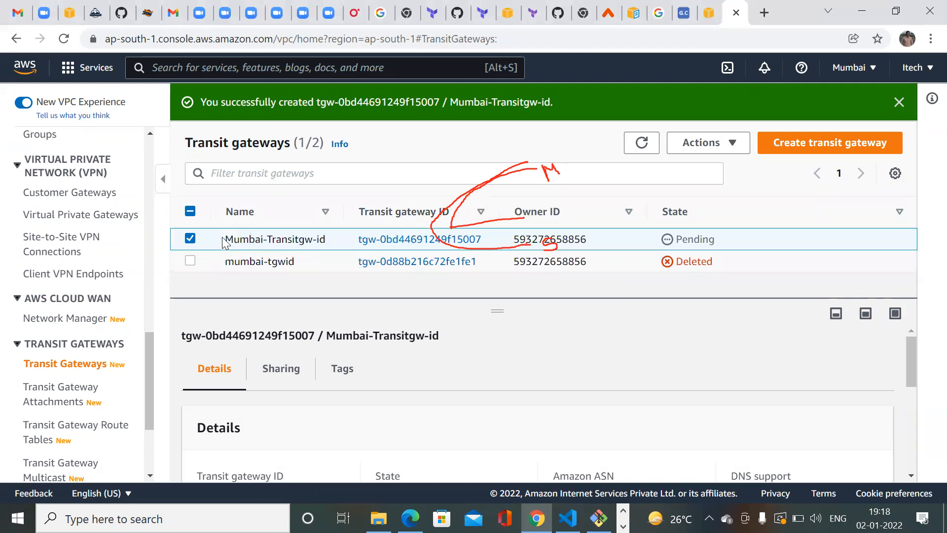
drag(223, 242, 338, 241)
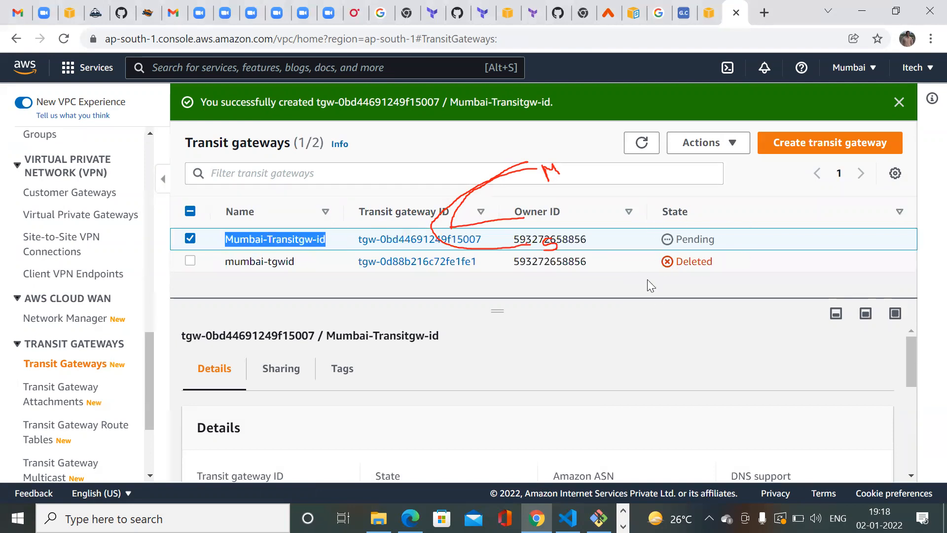
click(380, 239)
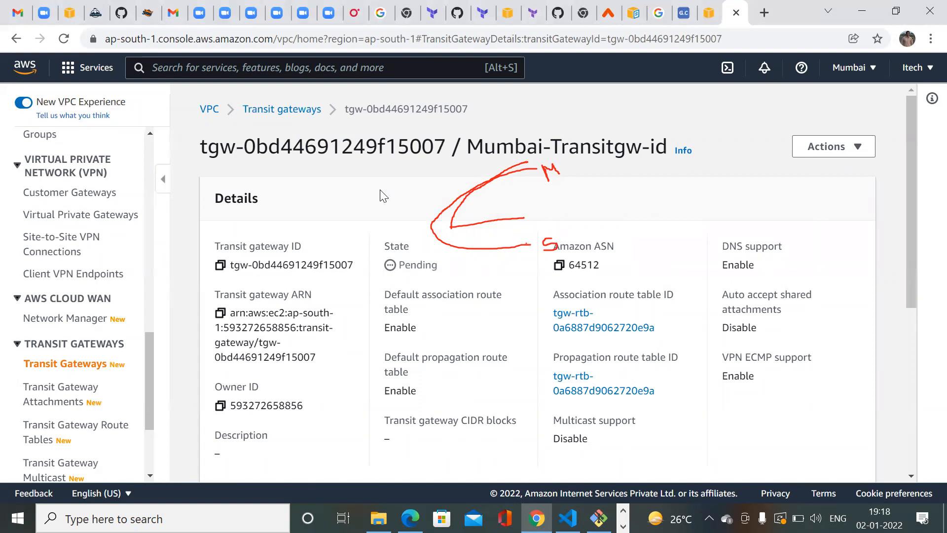
click(282, 109)
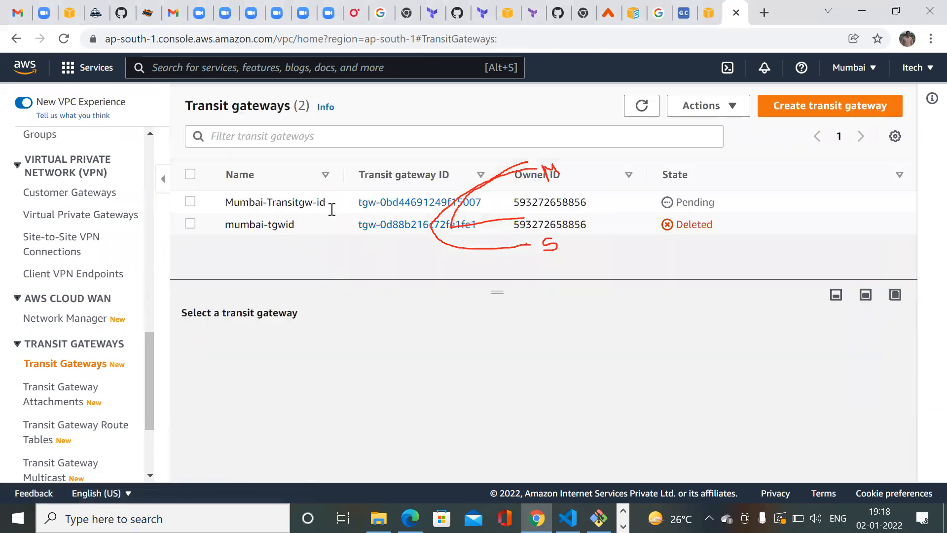
click(643, 101)
- Switch to the Asia Pacific (Singapore) region and create a transit gateway with the name tag singapoor-Transitgw-id
click(855, 69)
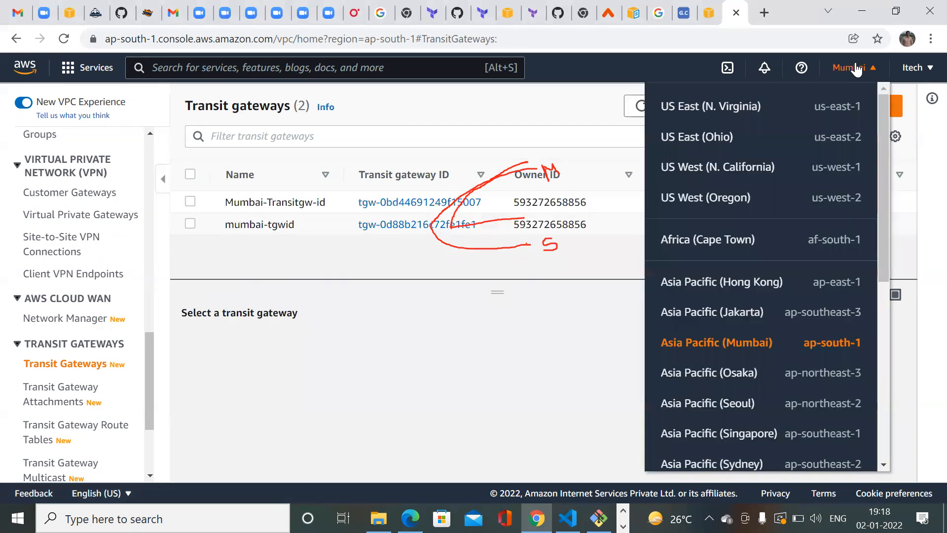
click(747, 433)
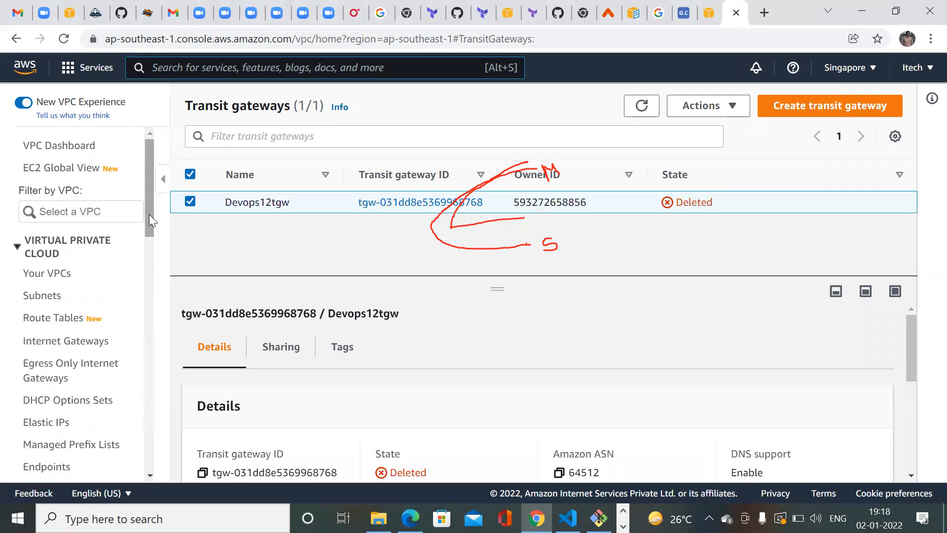
drag(146, 218, 150, 413)
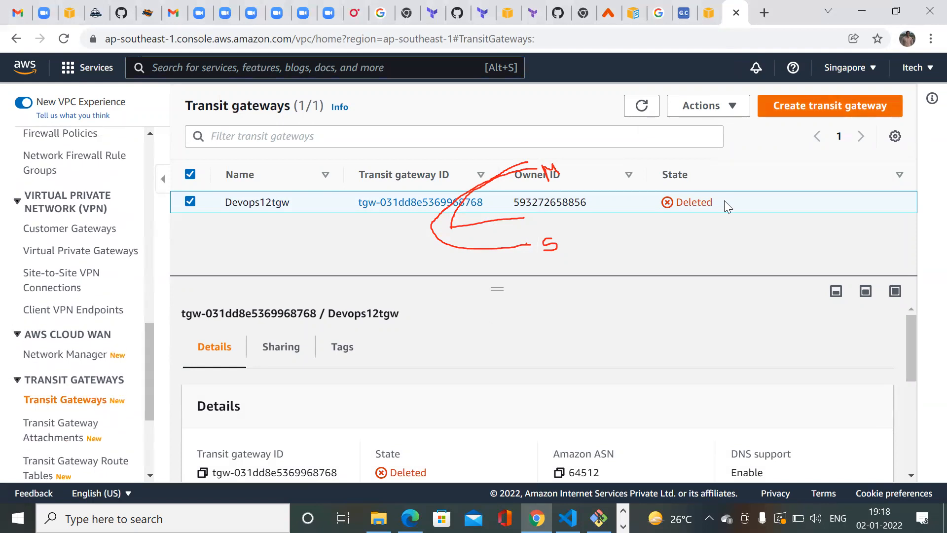
click(178, 299)
text(singapoor-Transitgw-id)
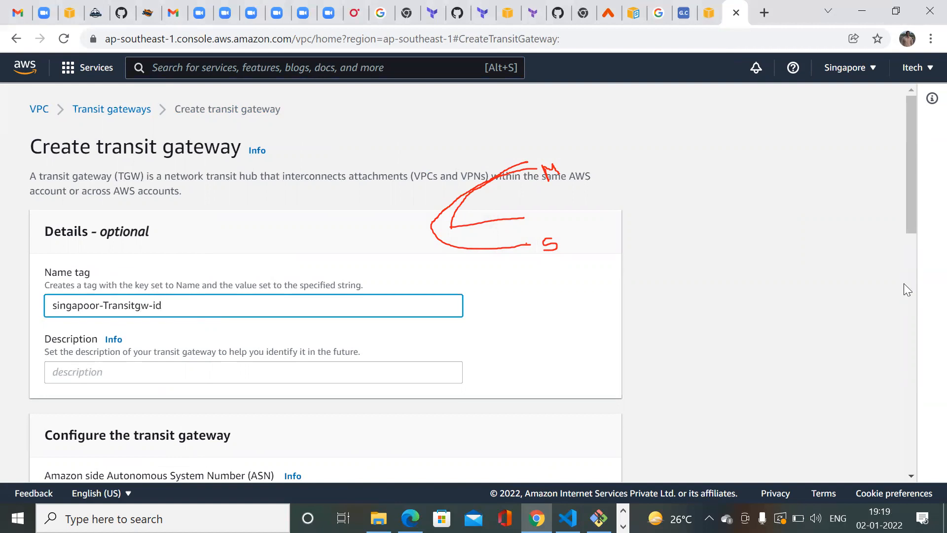
drag(912, 162, 923, 472)
click(543, 455)
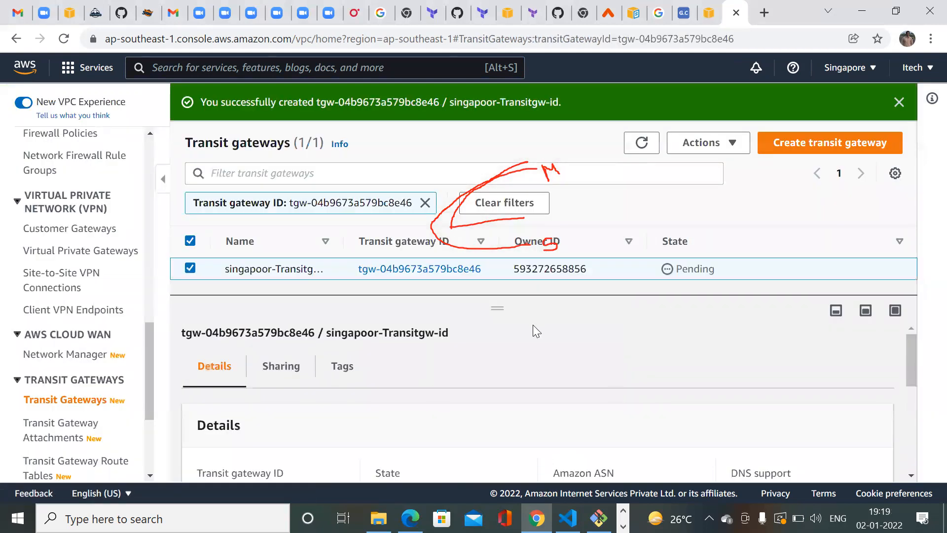
- Clear the gateway filter and open the transit gateway attachments for the Asia Pacific (Mumbai) region
click(425, 203)
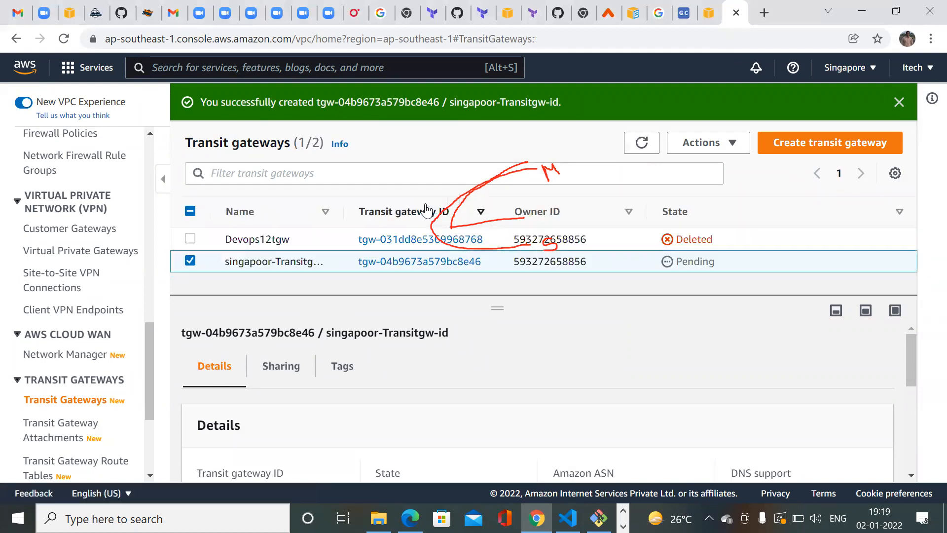
click(46, 439)
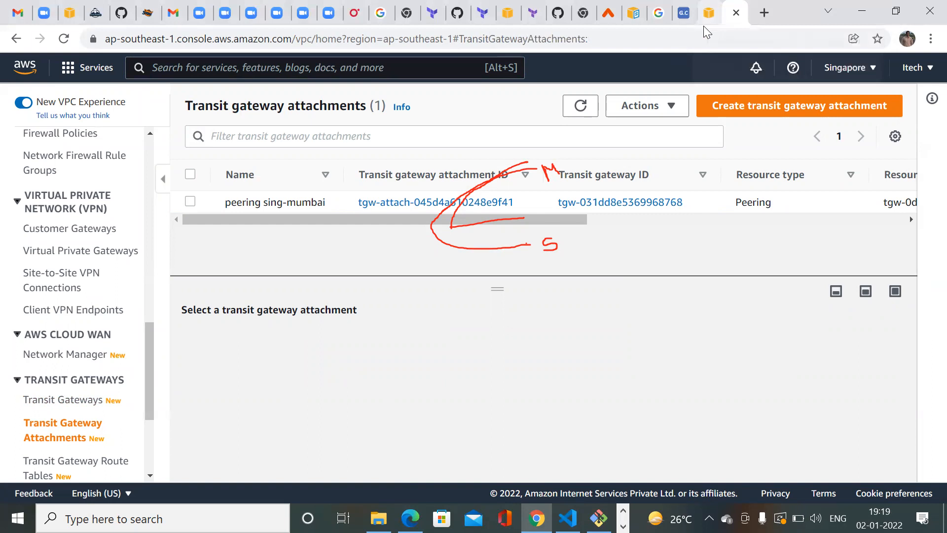
click(842, 74)
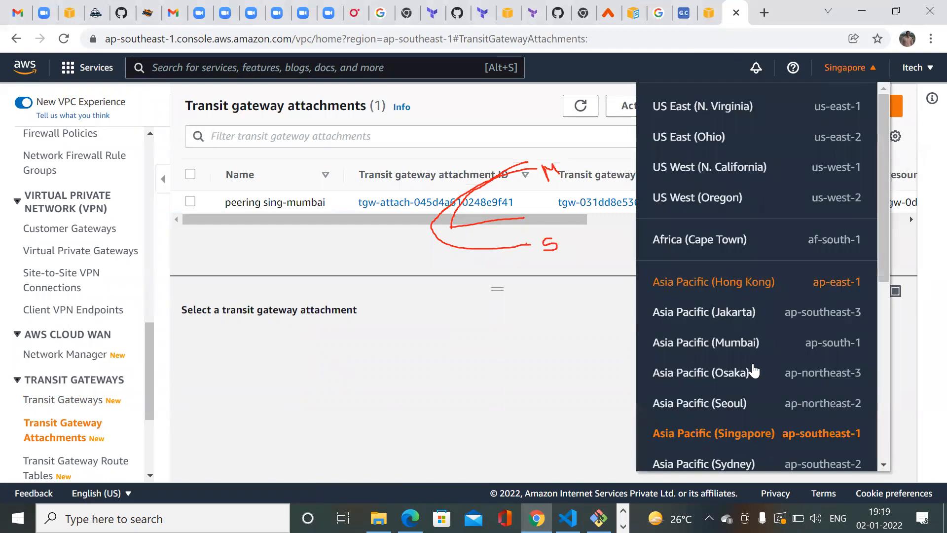
click(715, 341)
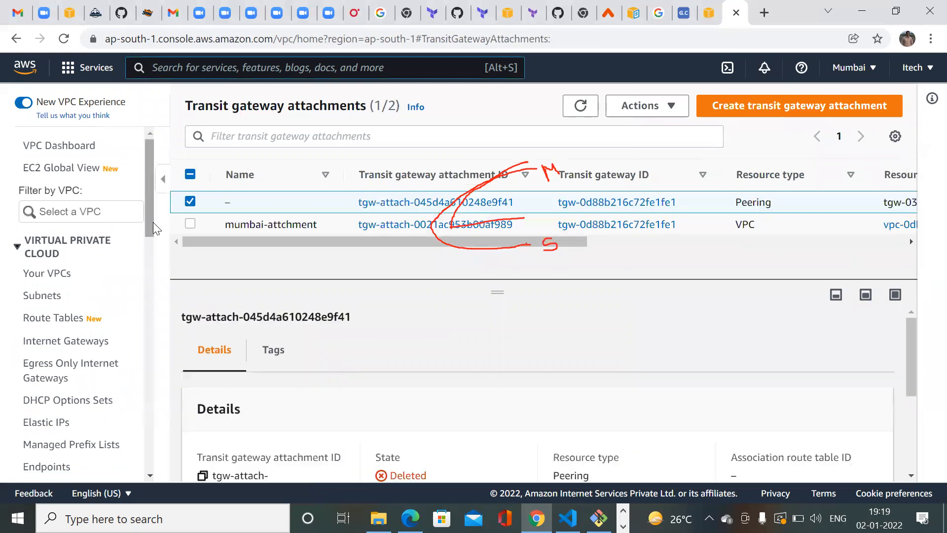
drag(152, 221, 154, 423)
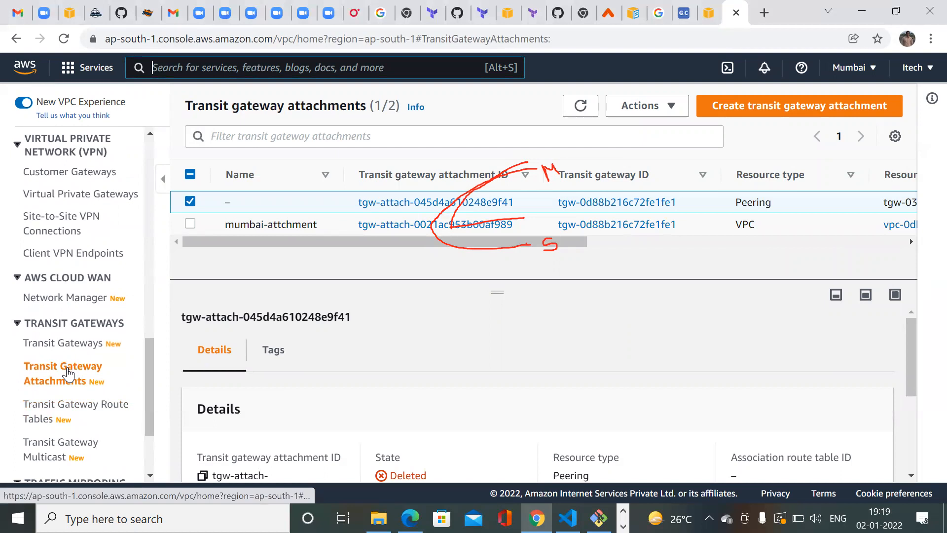
drag(301, 238, 268, 283)
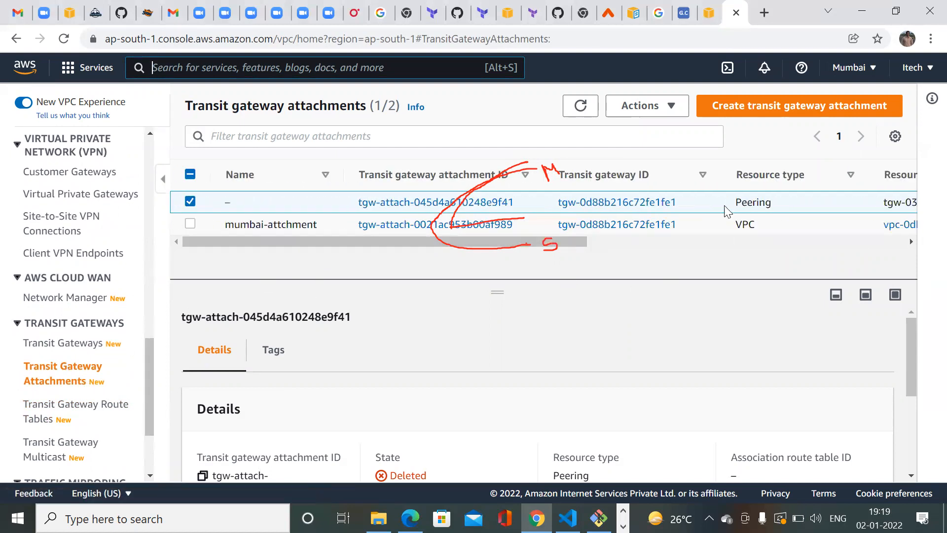
- Start a transit gateway attachment named Mumbai-VPC-attachment, using the Mumbai-Transitgw-id gateway and the VPC attachment type
click(791, 106)
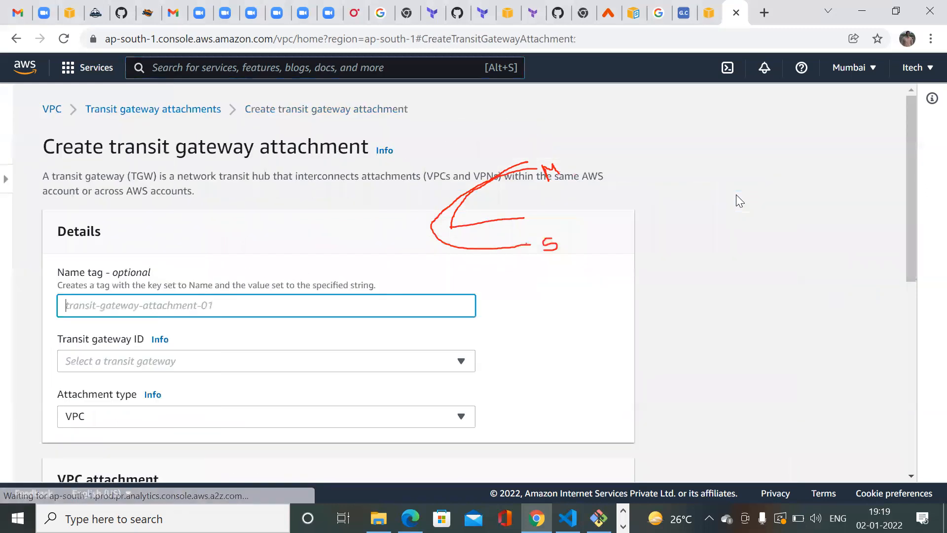
click(84, 310)
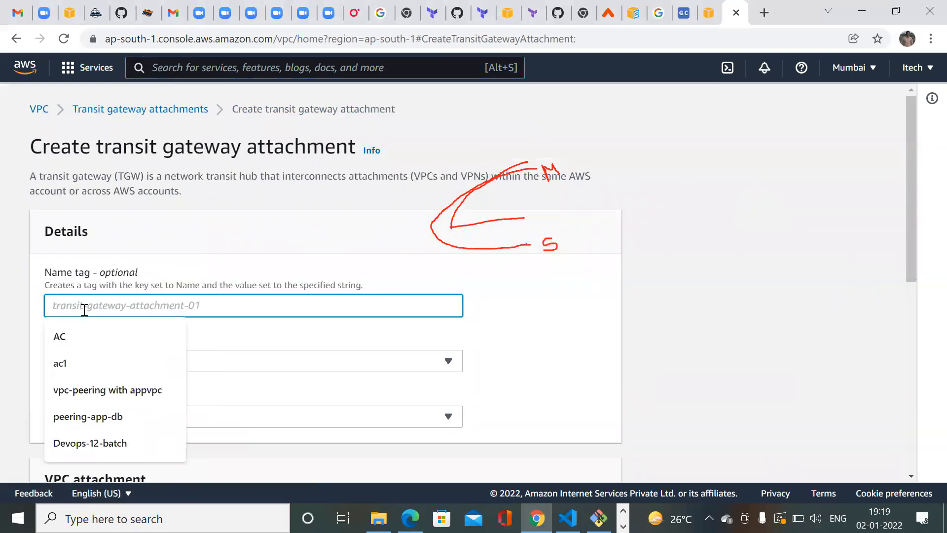
text(Mumbai-VPC-attachment)
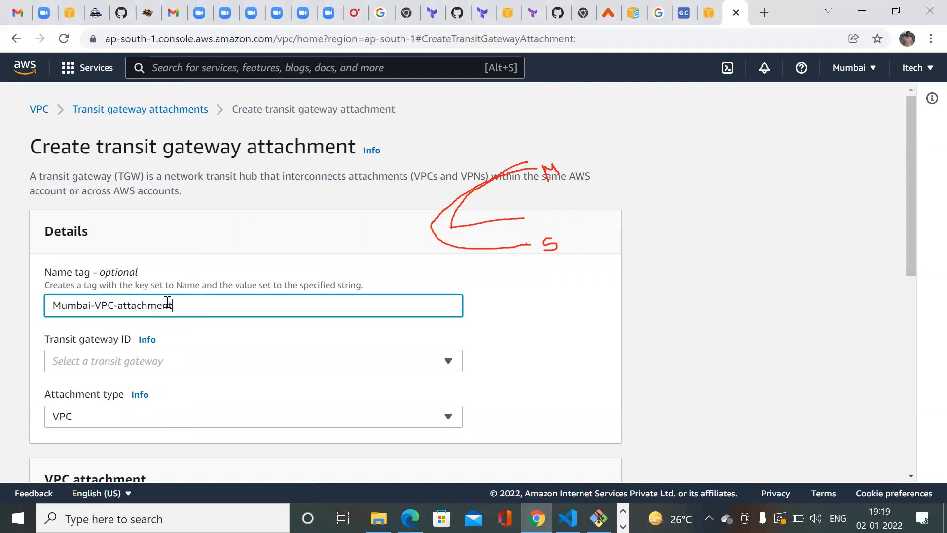
click(129, 364)
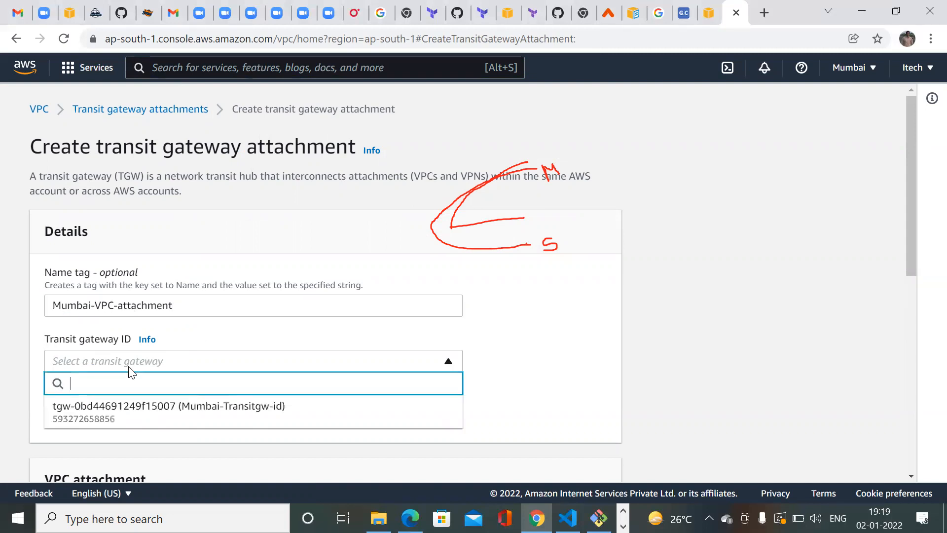
click(255, 426)
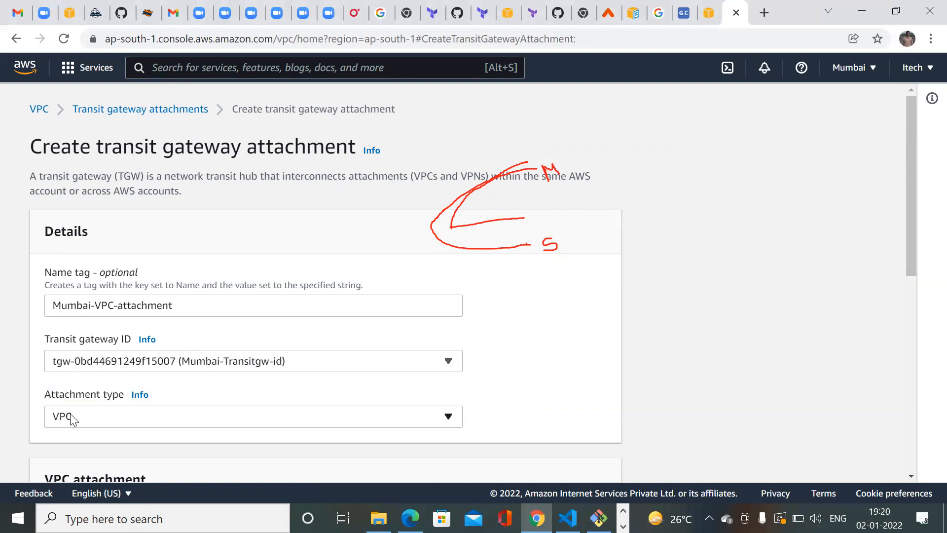
click(125, 420)
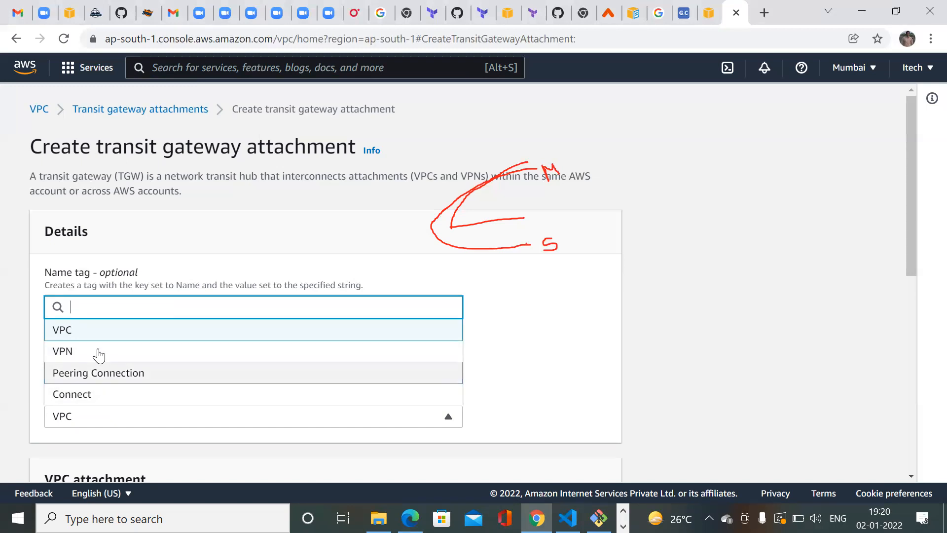
click(59, 335)
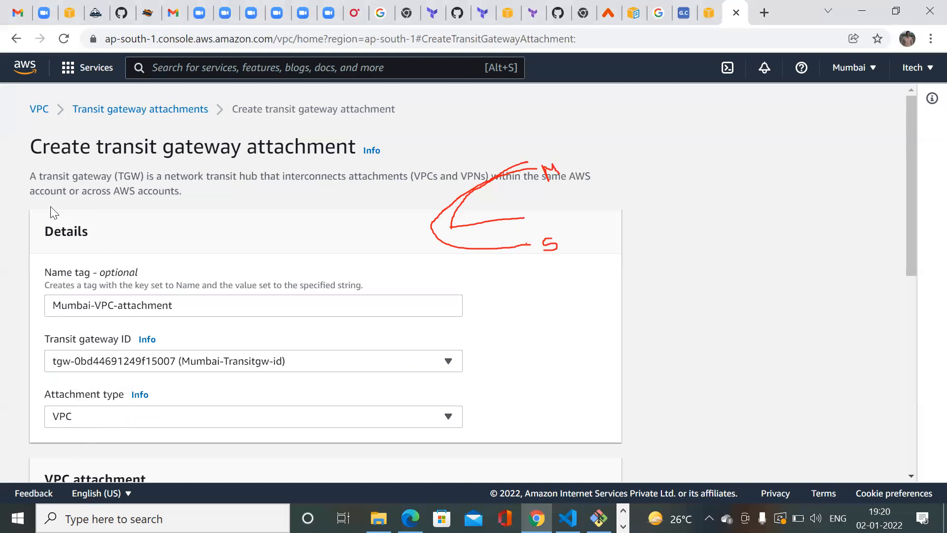
- Highlight the transit gateway description and examine the remaining attachment settings, including the VPC ID and tags
drag(32, 179, 389, 180)
drag(391, 180, 188, 191)
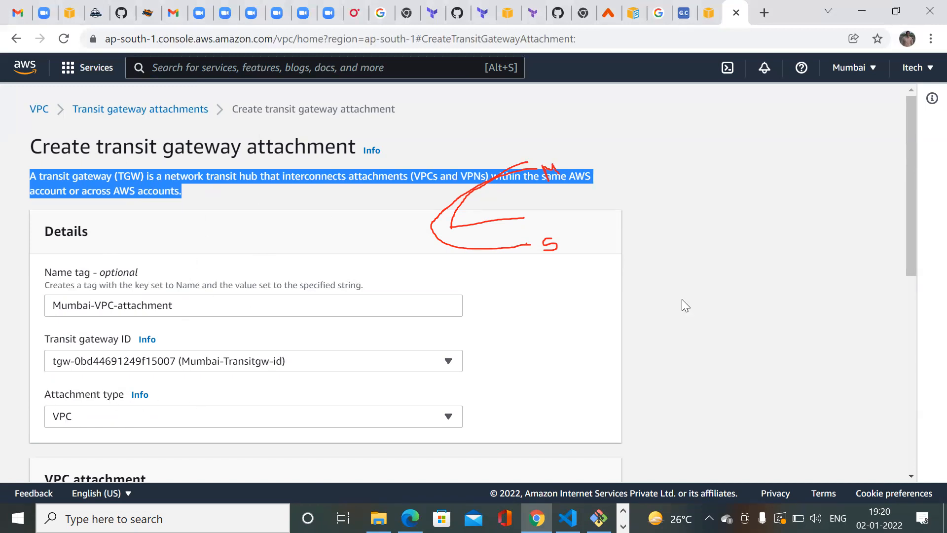
scroll(925, 228, down, 1)
scroll(925, 228, down, 15)
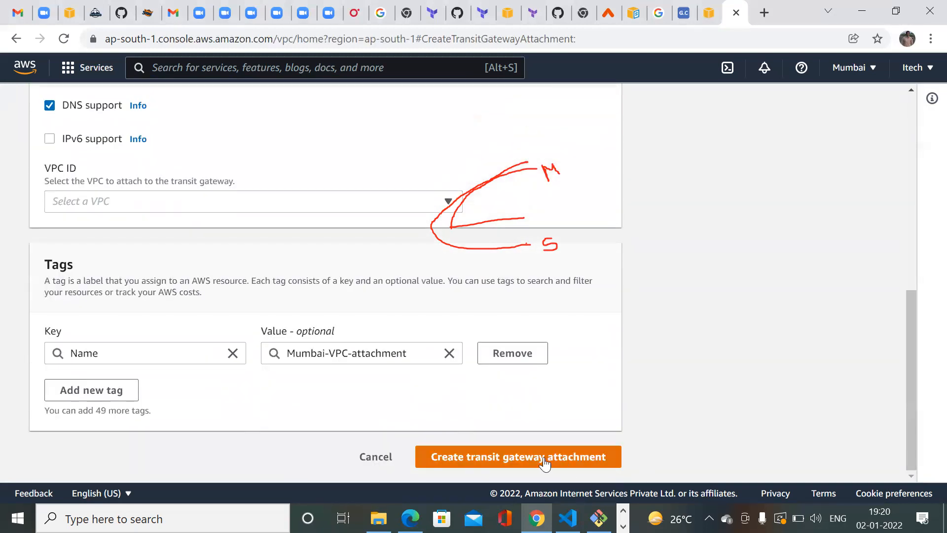
- Attach the App1 VPC through its Public-subnet in ap-south-1a and create the Mumbai-VPC-attachment transit gateway attachment
click(543, 457)
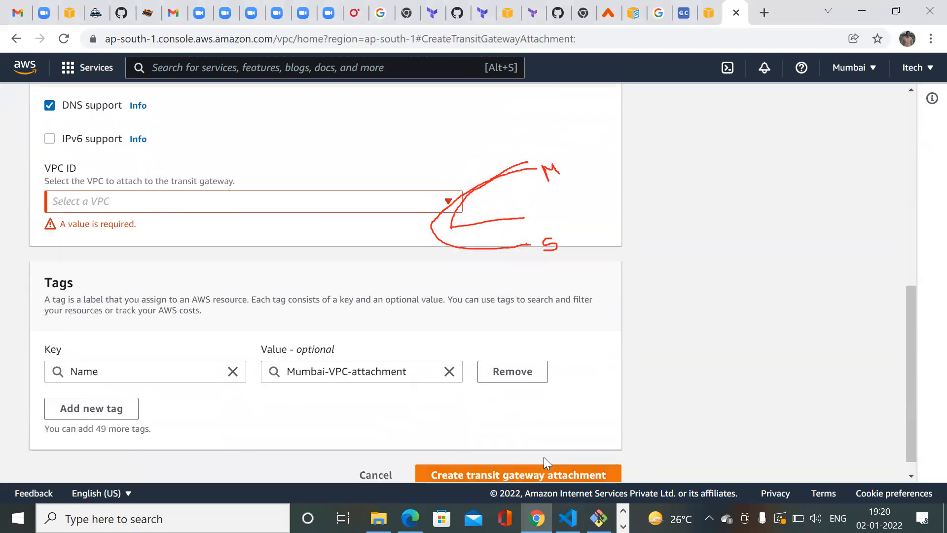
click(178, 207)
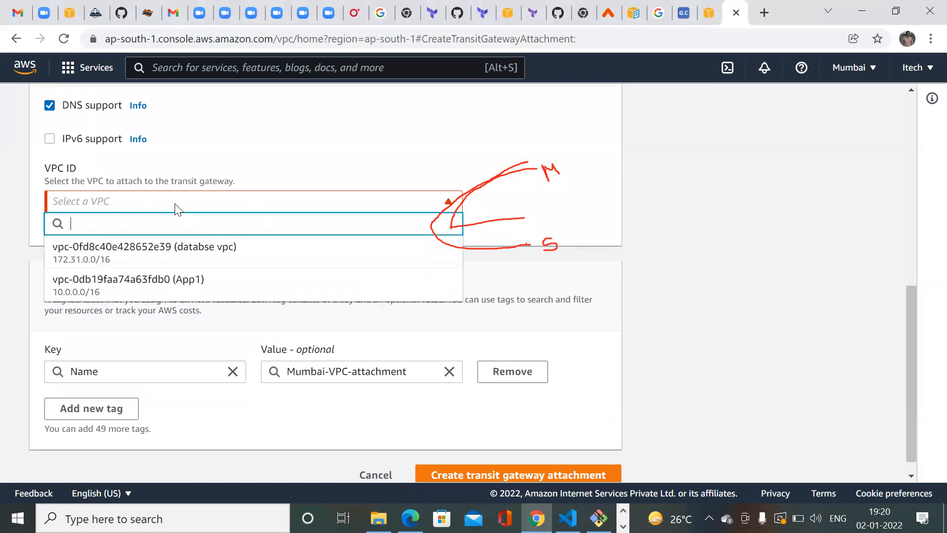
click(167, 286)
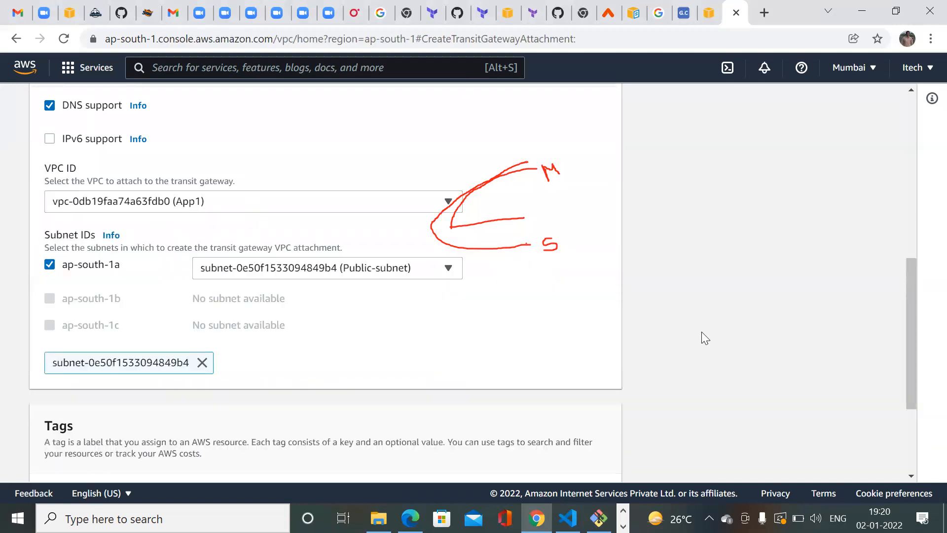
drag(909, 266, 921, 406)
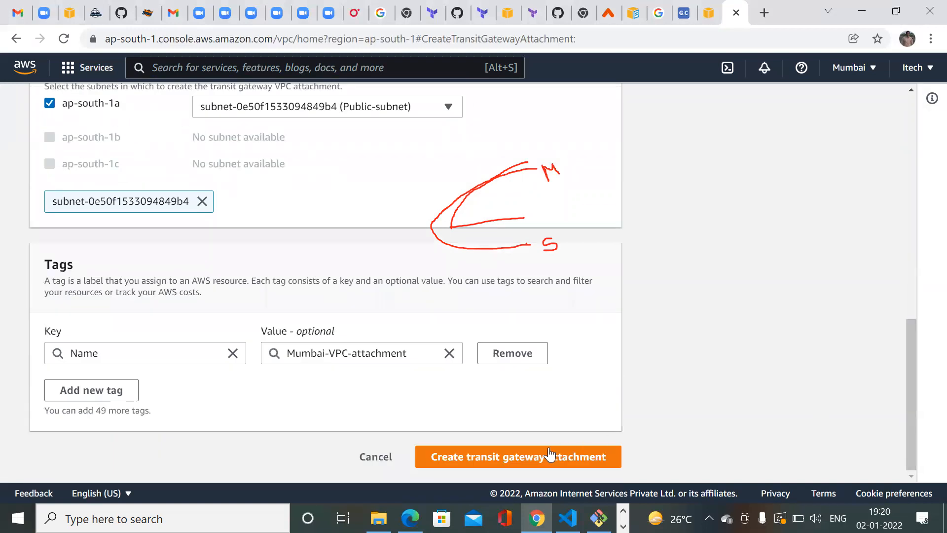
click(520, 459)
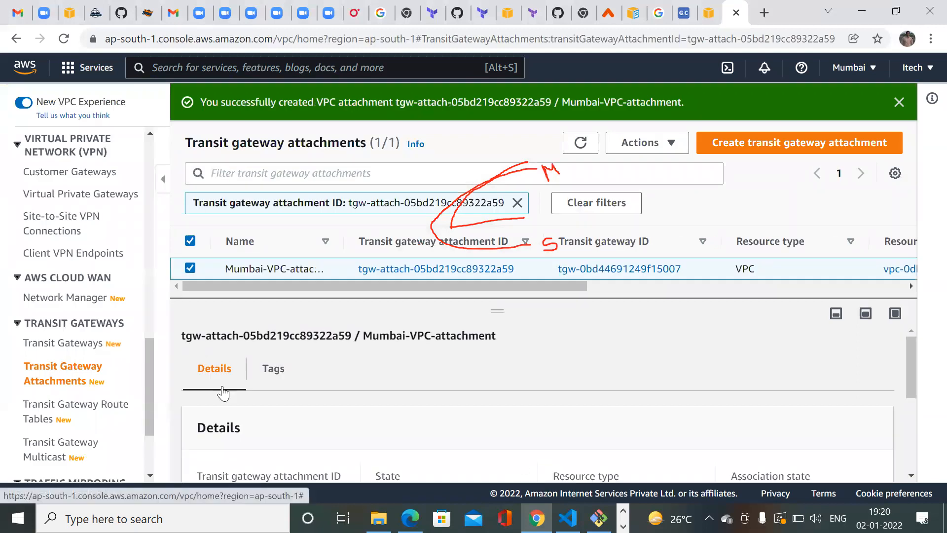
- Examine the Mumbai-Transitgw-id entry among the transit gateways and return to the transit gateway attachments
click(57, 344)
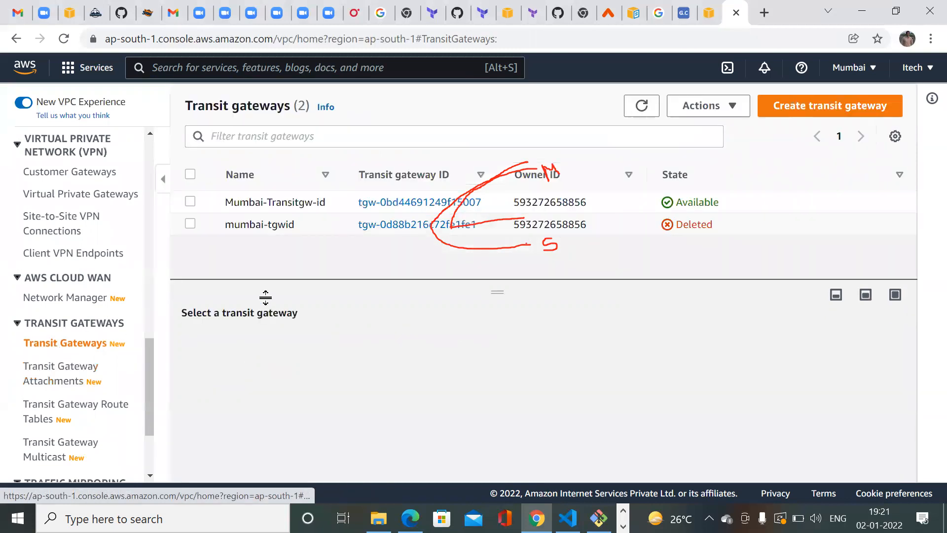
drag(221, 204, 712, 202)
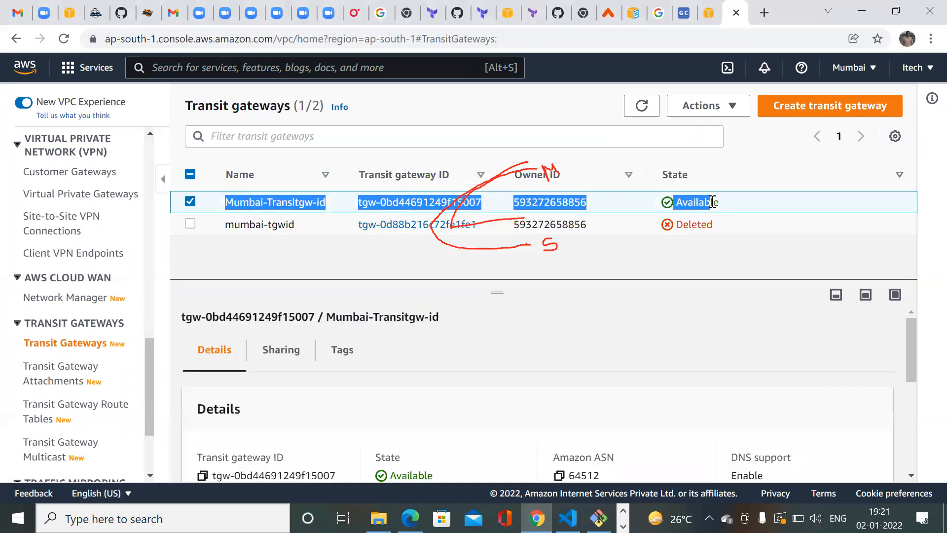
click(59, 378)
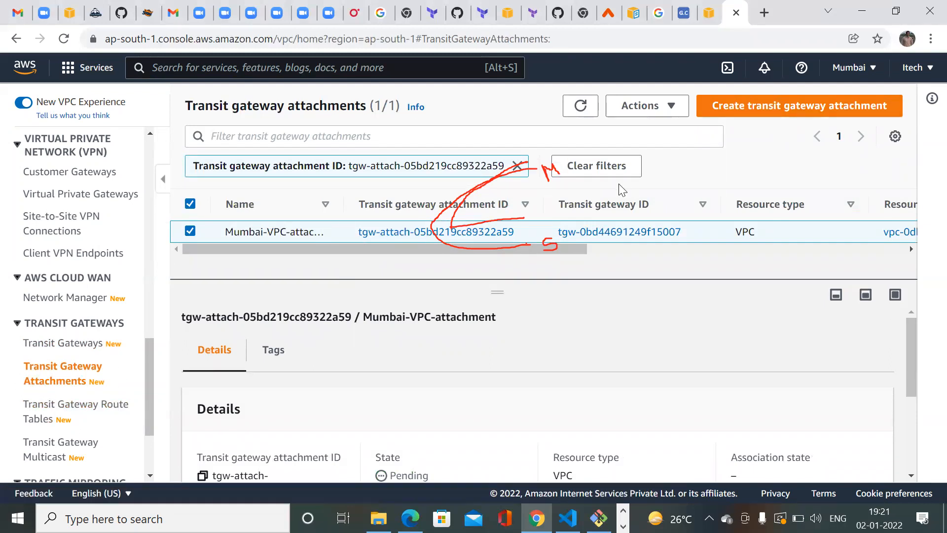
- Switch to the Asia Pacific (Singapore) region and select the singapoor-Transitgw-id transit gateway to examine it
click(849, 68)
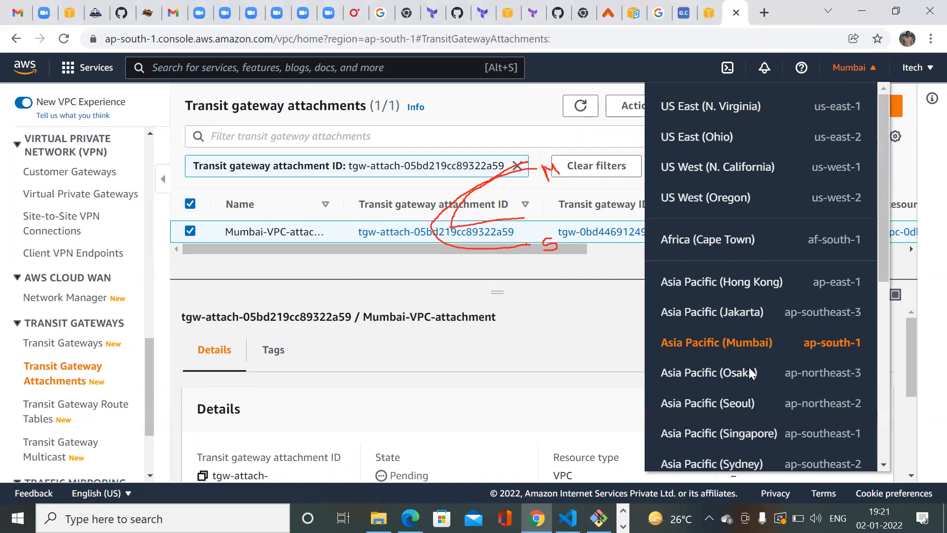
click(723, 433)
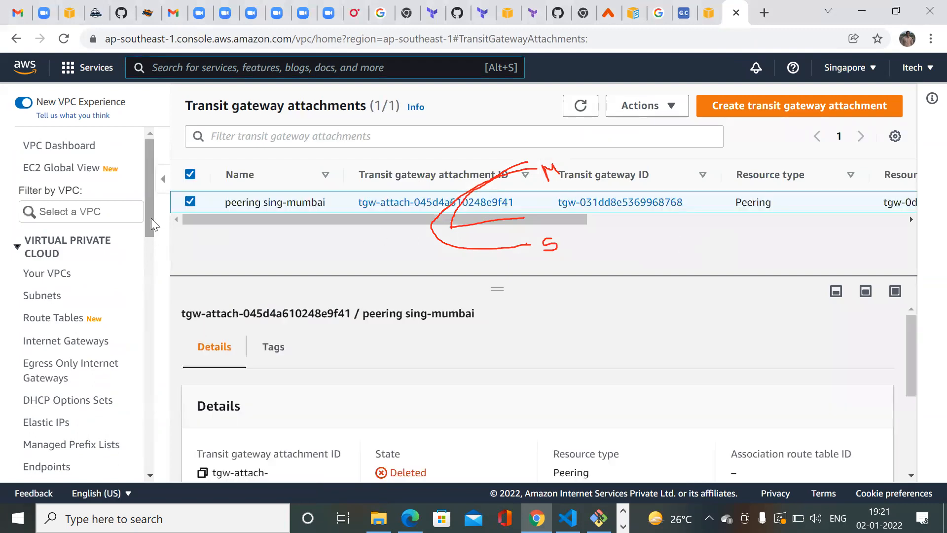
drag(150, 217, 169, 424)
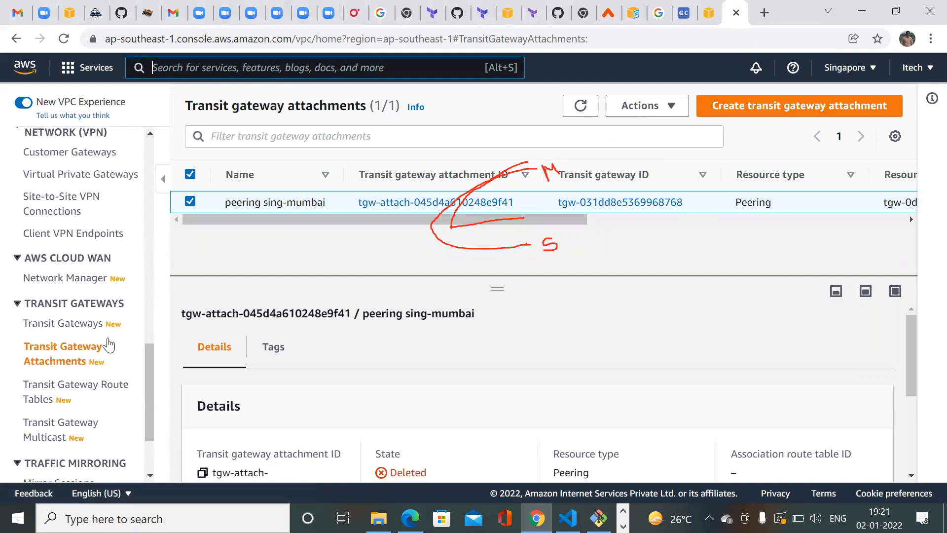
click(85, 323)
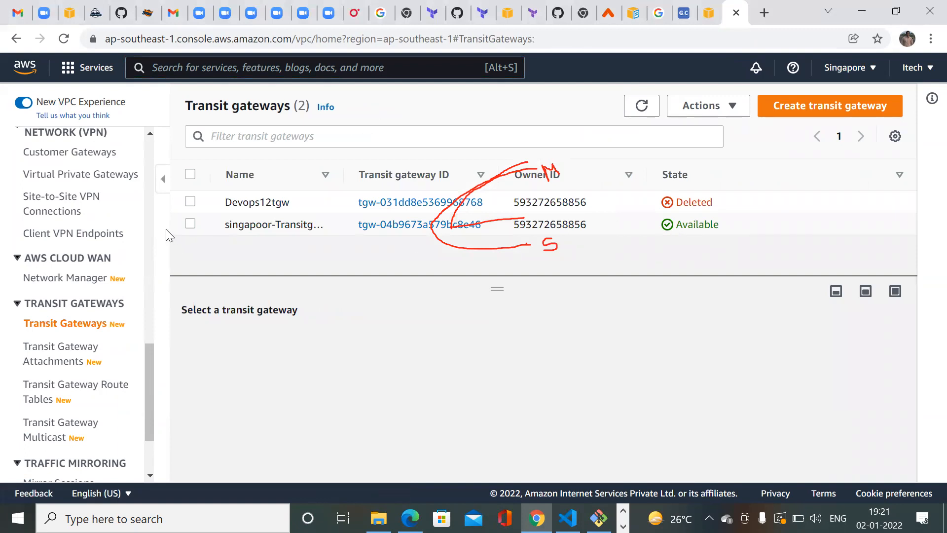
triple_click(260, 226)
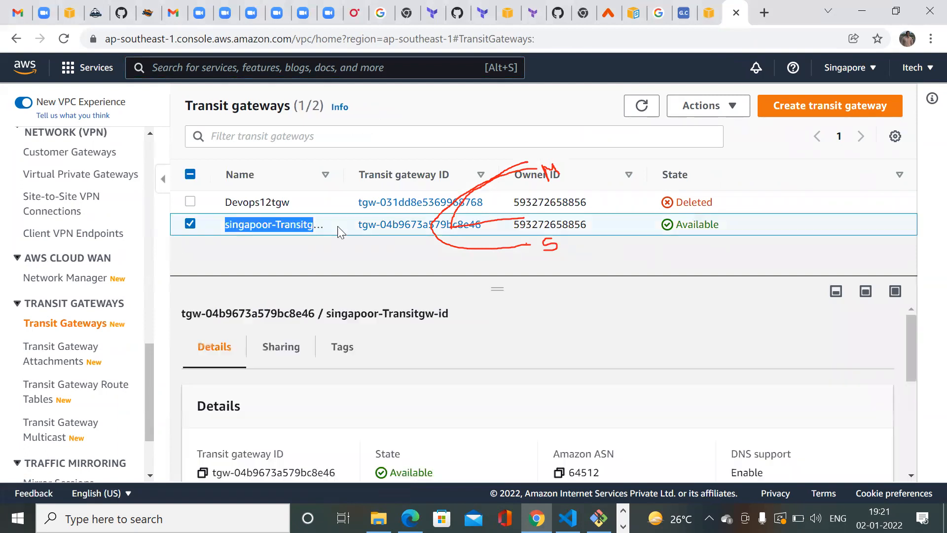
- Start a transit gateway attachment in Singapore named singapoor-vpc-attchment, using the singapoor-Transitgw-id gateway
click(60, 354)
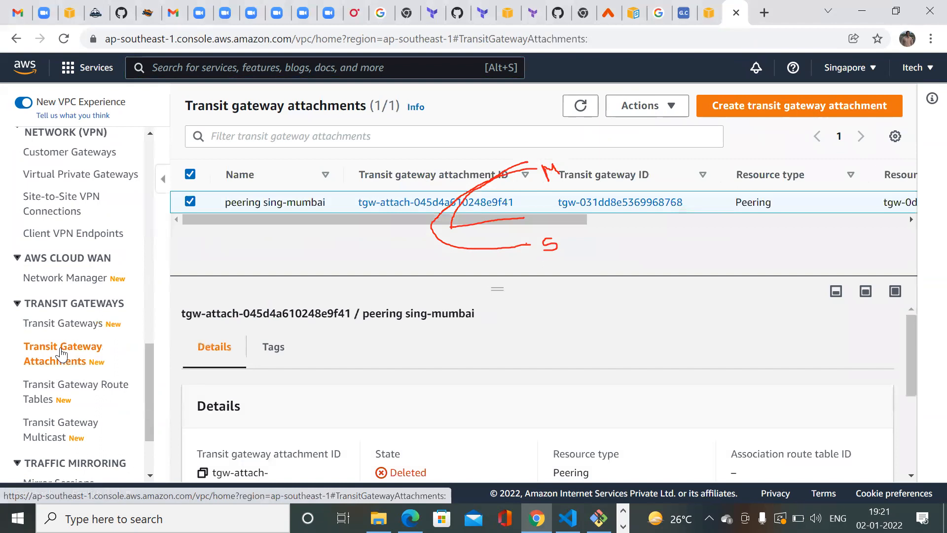
click(849, 104)
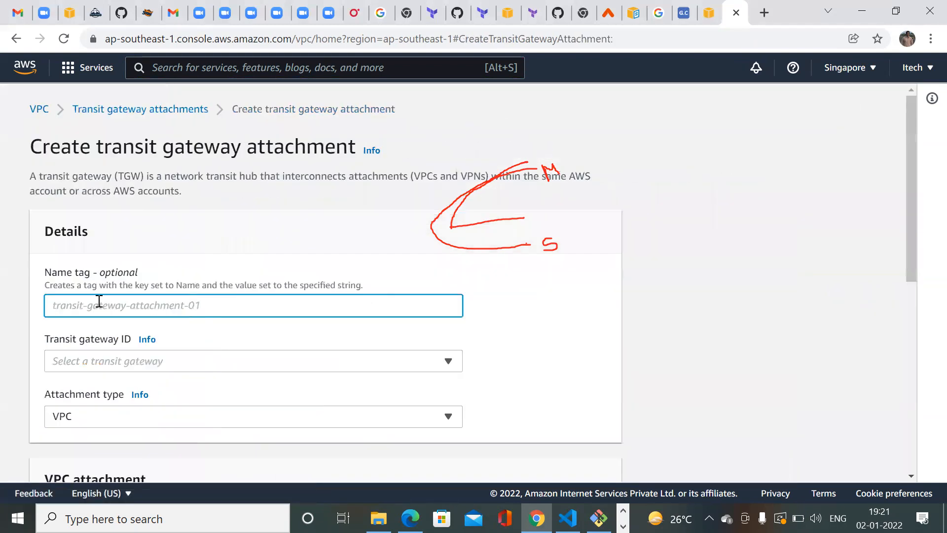
click(78, 308)
text(singapoor-)
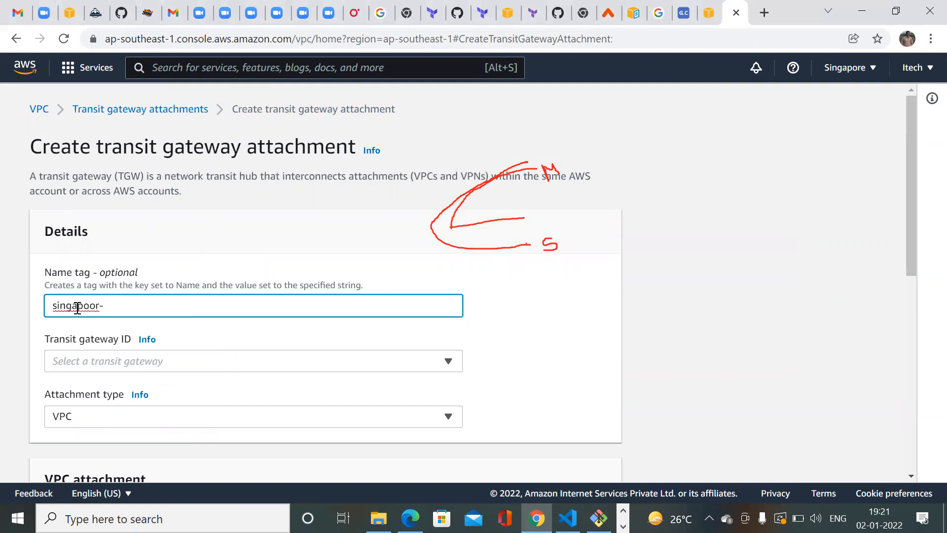
key(BackSpace)
key(BackSpace)
text(hment)
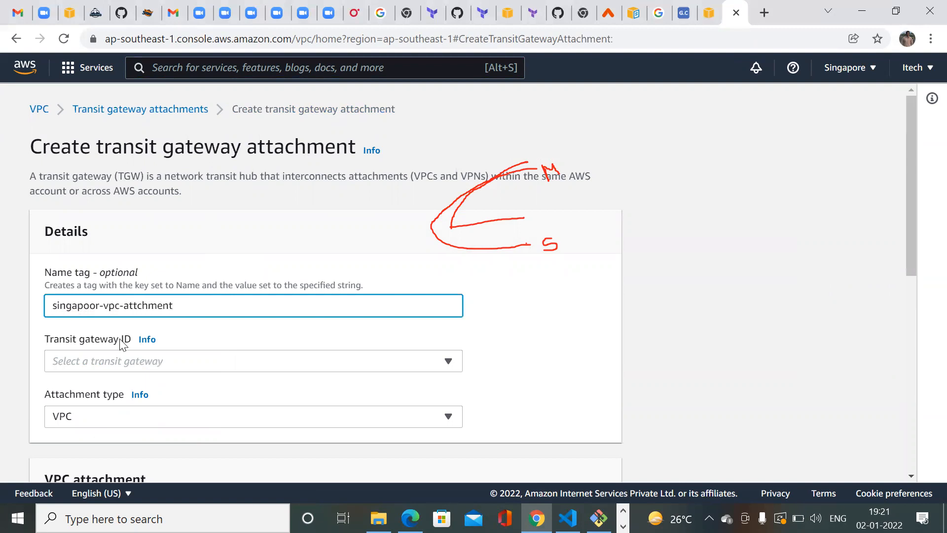
click(176, 364)
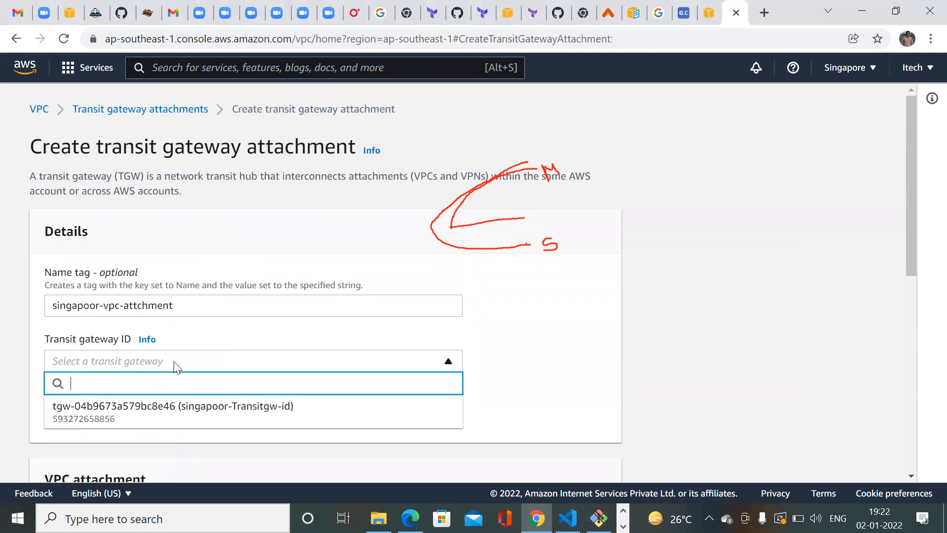
click(218, 418)
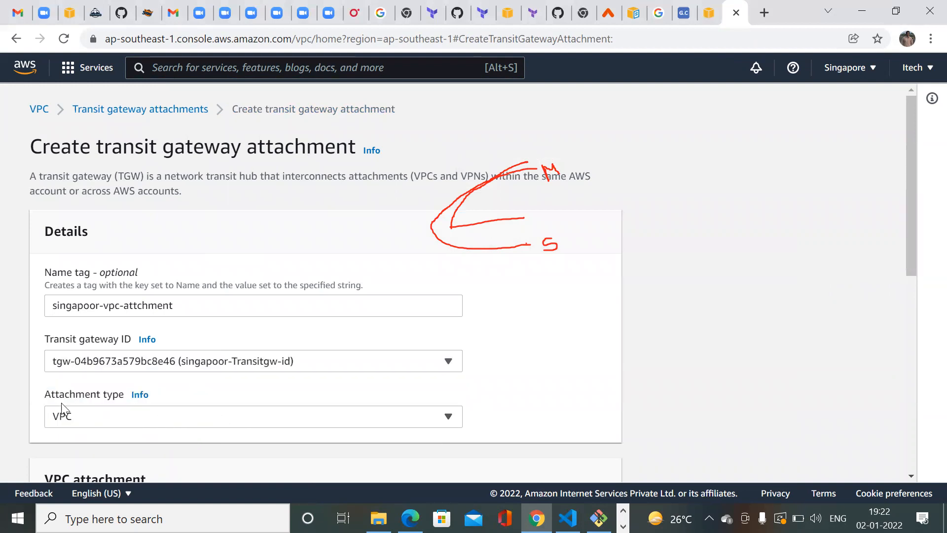
- Attach the Devops-12-batch VPC through its Public subnet, create the transit gateway attachment and clear the attachment filter
drag(908, 161, 894, 438)
click(111, 204)
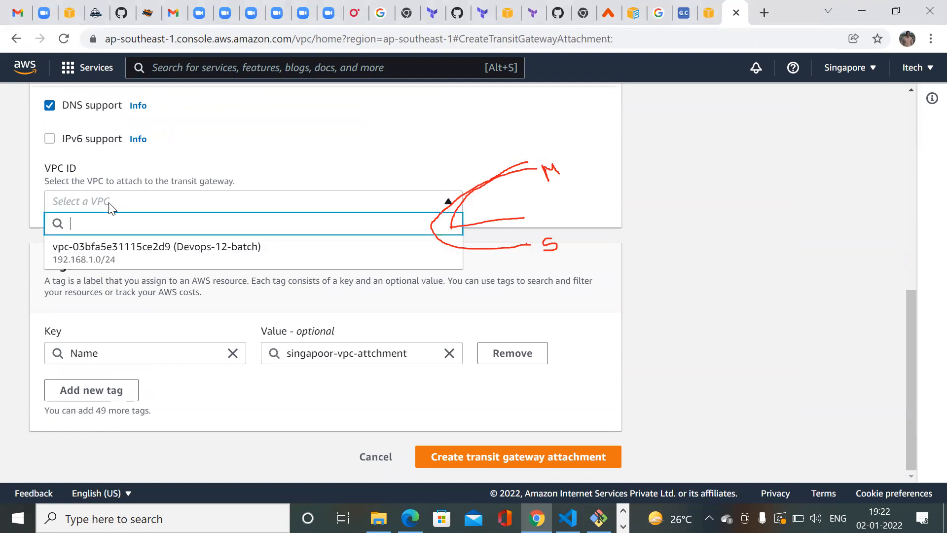
click(204, 265)
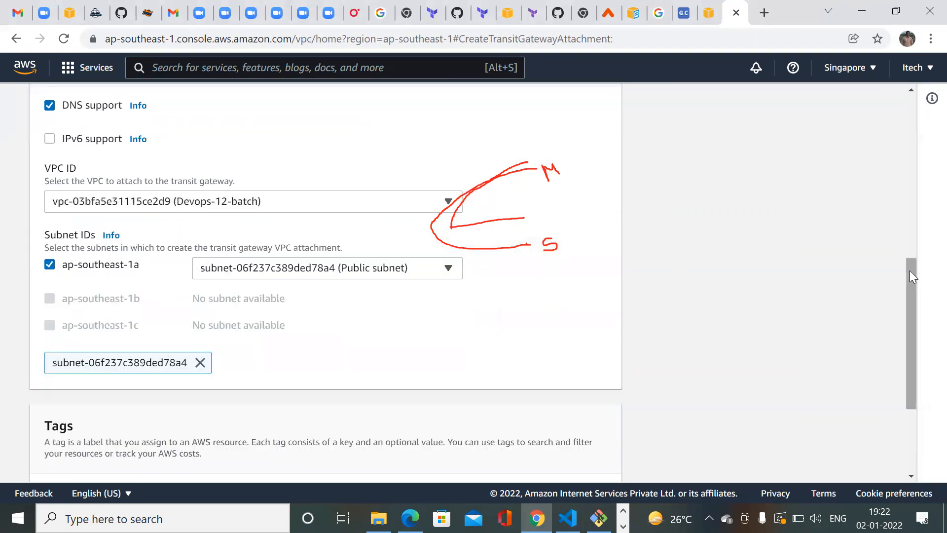
drag(909, 270, 917, 418)
click(510, 457)
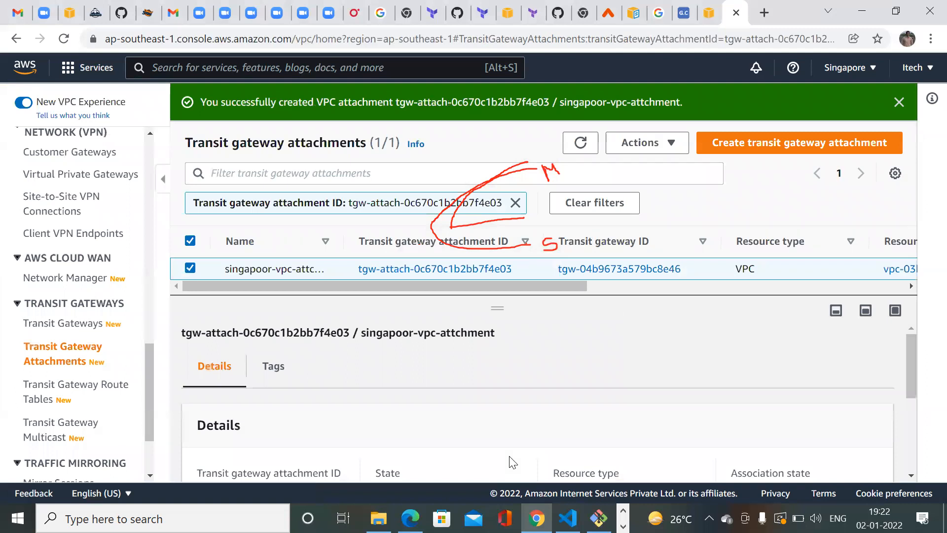
click(514, 203)
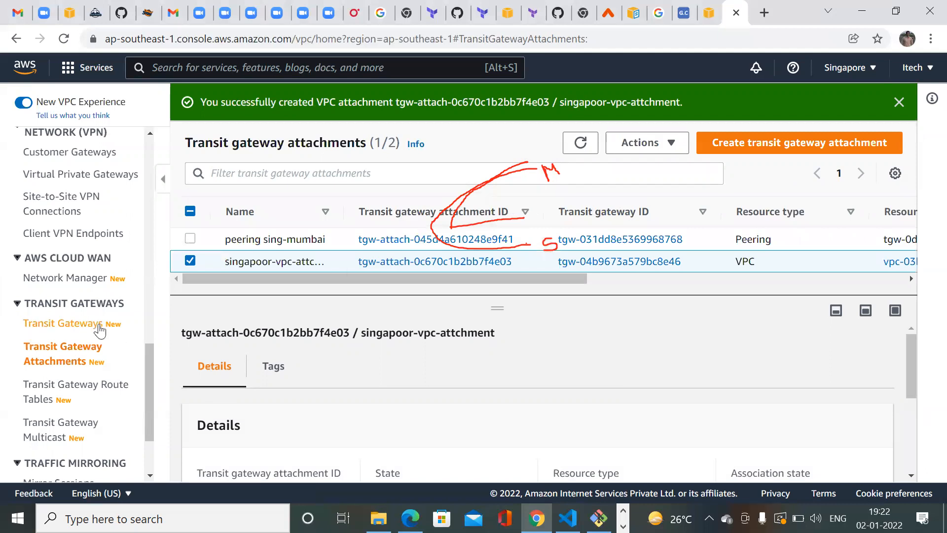
- Review the Singapore transit gateways and start a new transit gateway attachment with the name tag Singapoor-mumbai-peering
click(86, 326)
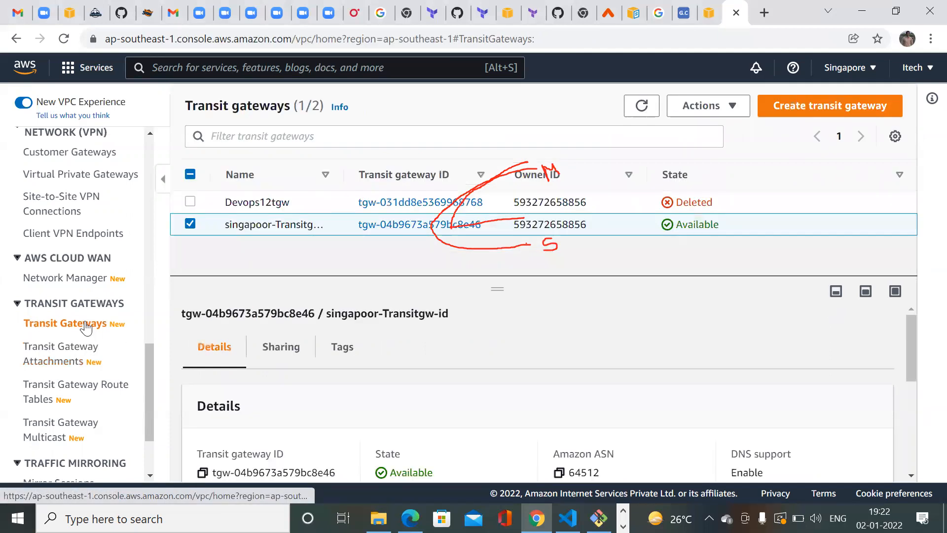
click(72, 362)
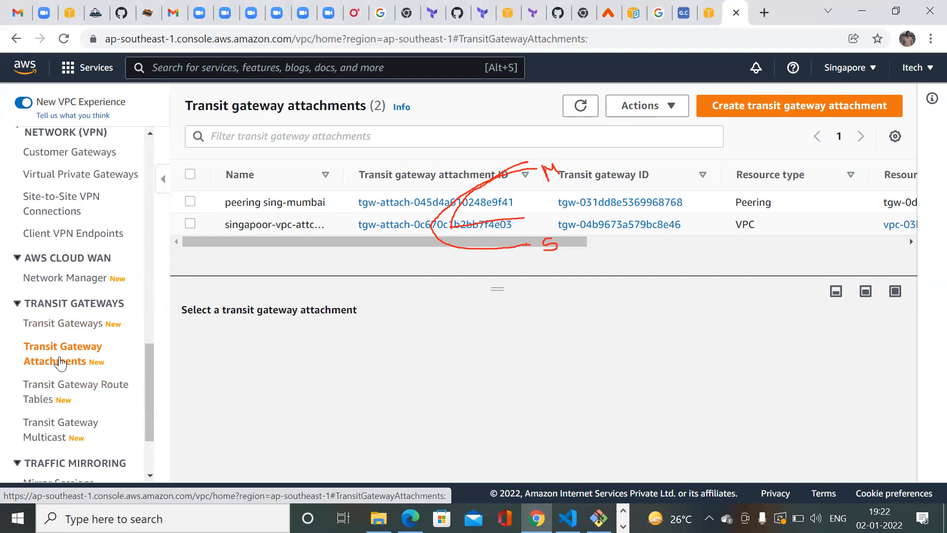
click(852, 116)
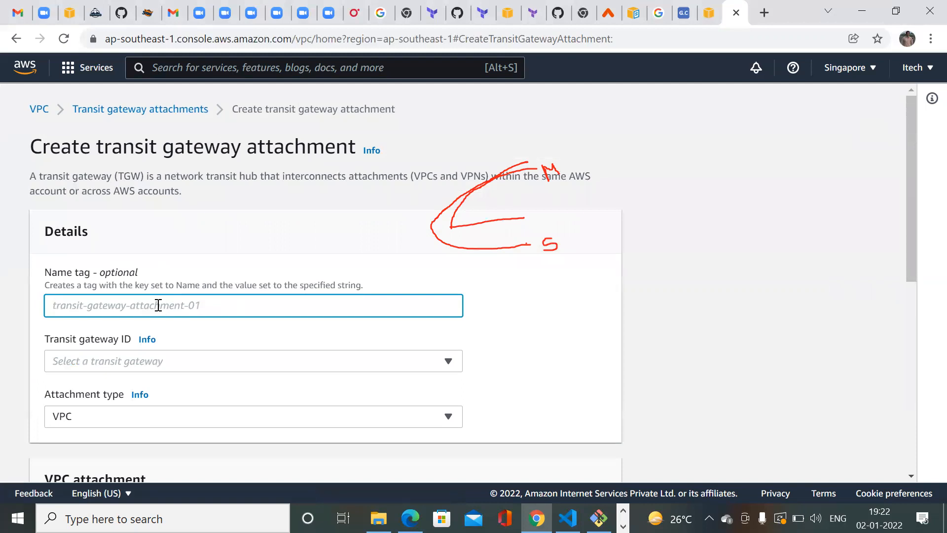
text(Singap)
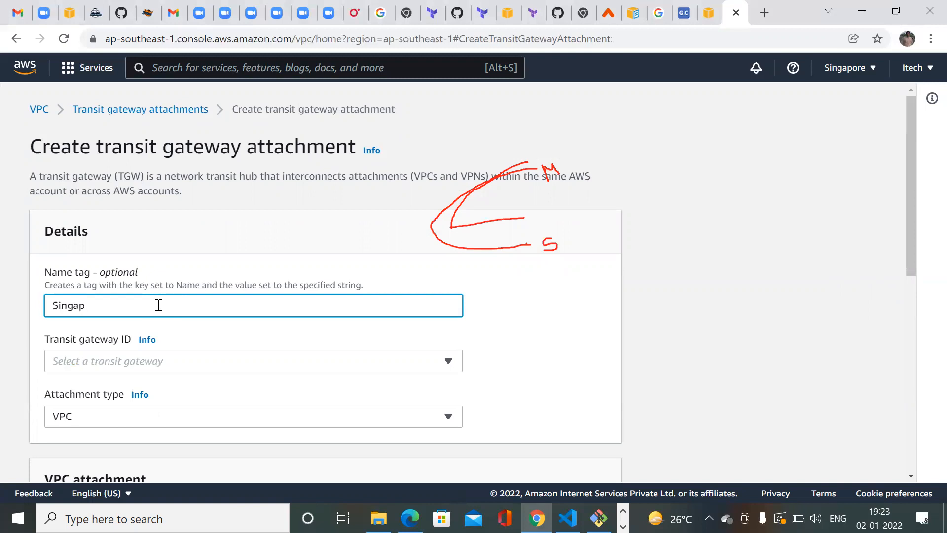
text(oor-mumbai-peering)
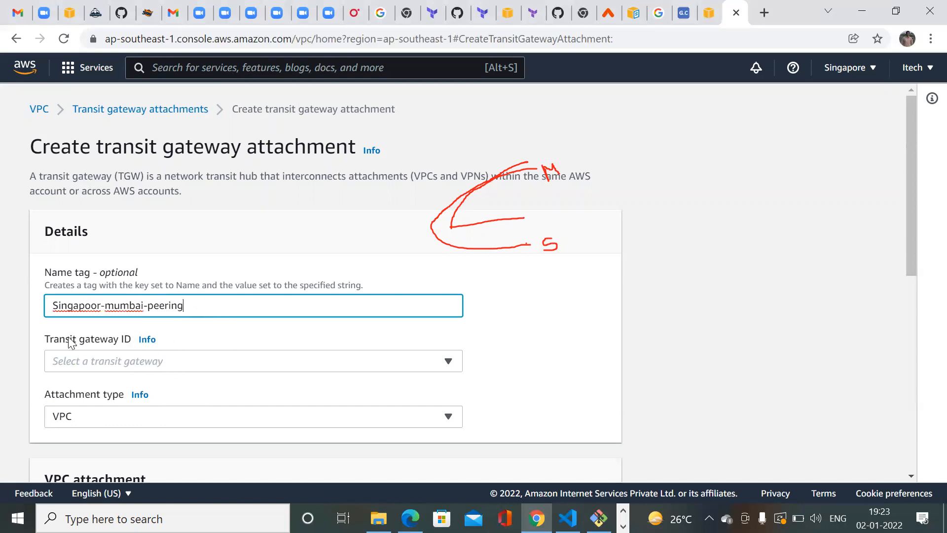
drag(46, 283, 366, 276)
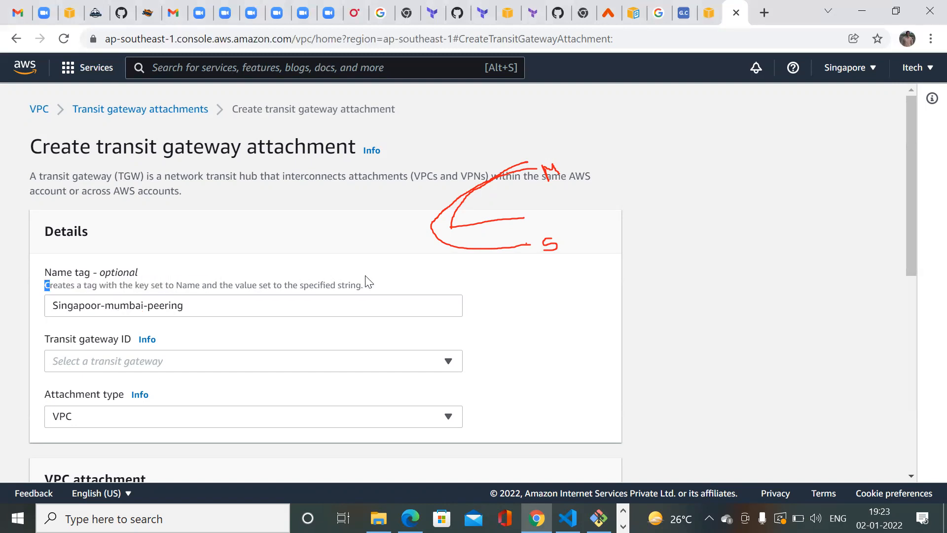
- Search the web in a new browser tab for "peering connections in aws" and highlight the definition of a VPC peering connection
click(764, 13)
click(703, 39)
text(peerin)
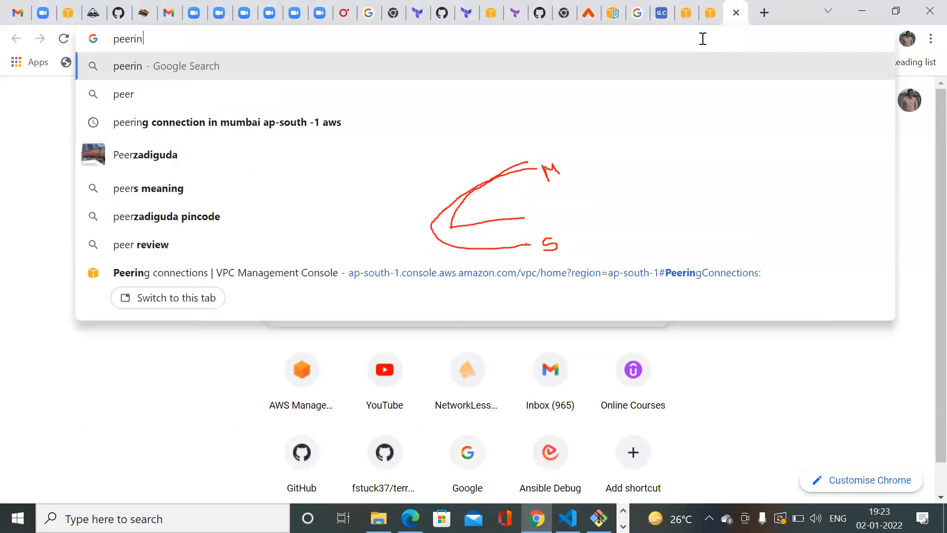
text(g connections)
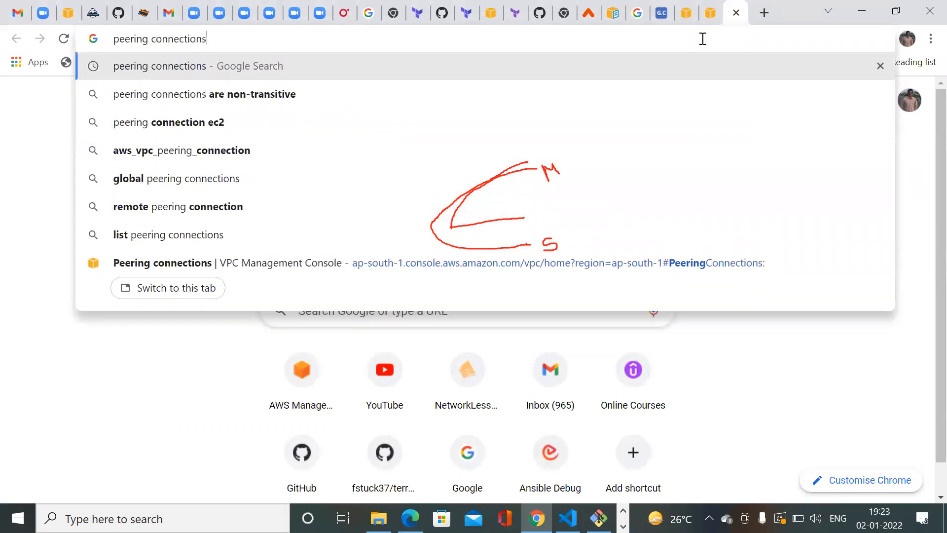
key(Down)
key(BackSpace)
key(BackSpace)
key(BackSpace)
key(BackSpace)
key(BackSpace)
key(BackSpace)
key(BackSpace)
key(BackSpace)
key(BackSpace)
key(BackSpace)
key(BackSpace)
key(BackSpace)
key(BackSpace)
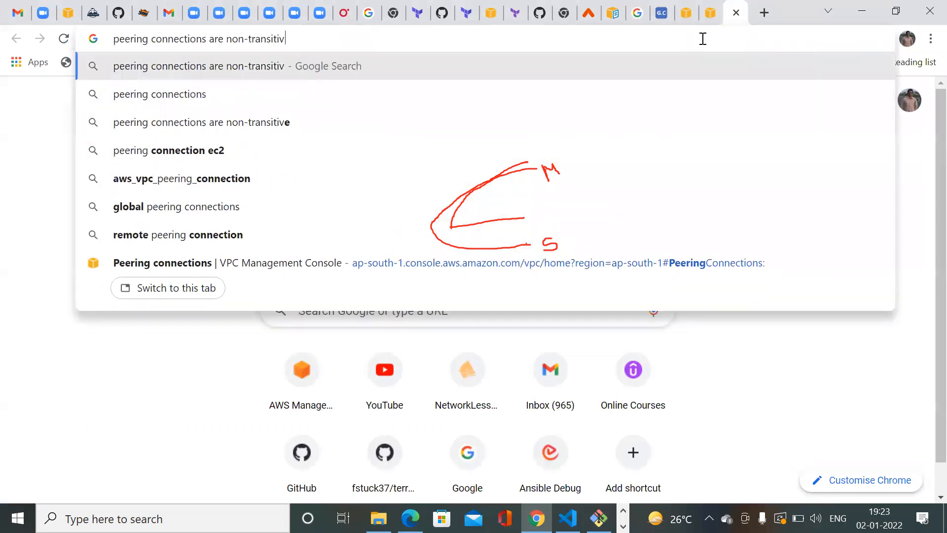
key(BackSpace)
key(BackSpace)
key(BackSpace)
key(BackSpace)
key(BackSpace)
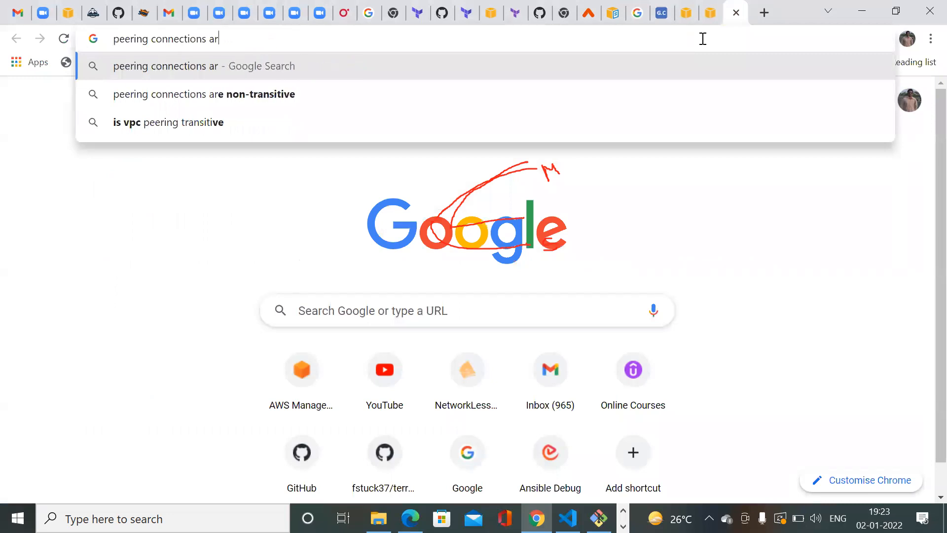
text(in aw)
text(s)
key(Return)
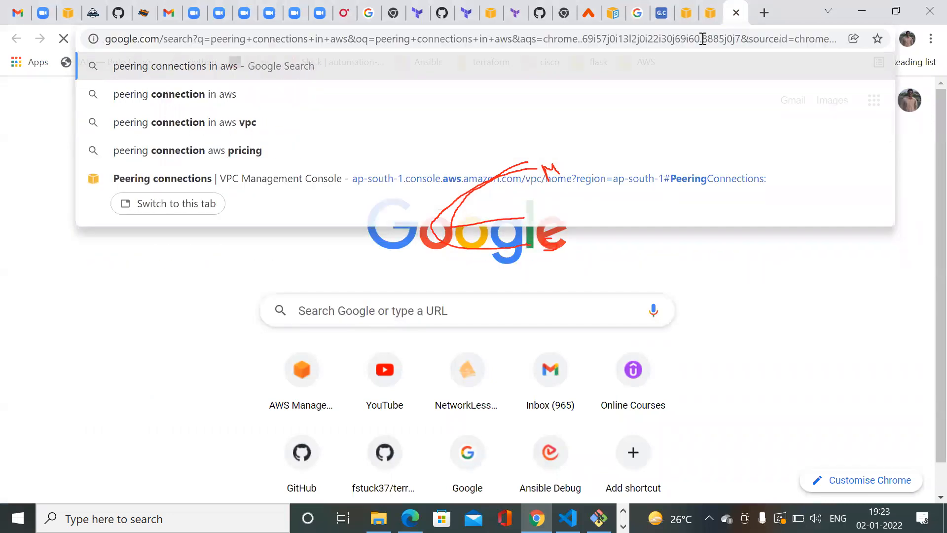
drag(79, 196, 306, 215)
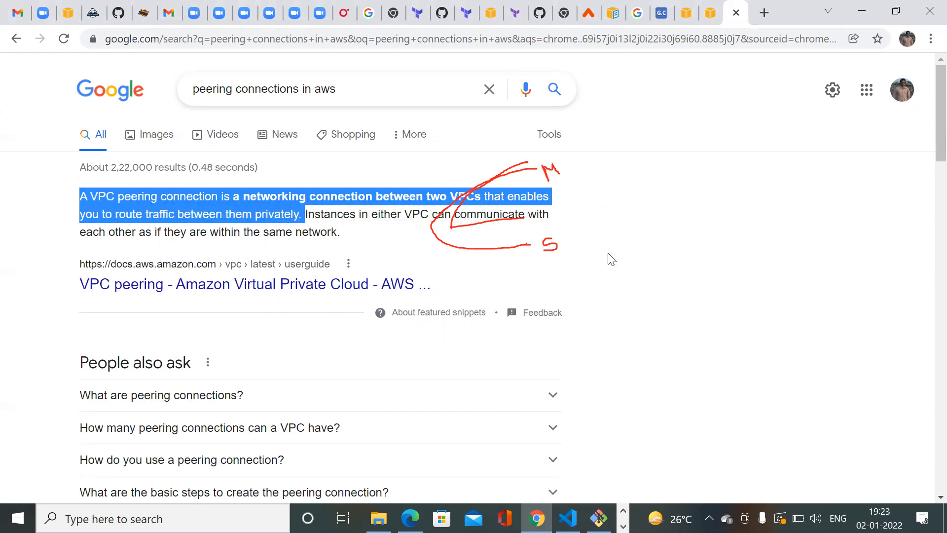
- In the Singapoor-mumbai-peering attachment form, select the singapoor-Transitgw-id gateway and set the attachment type to Peering Connection
click(712, 13)
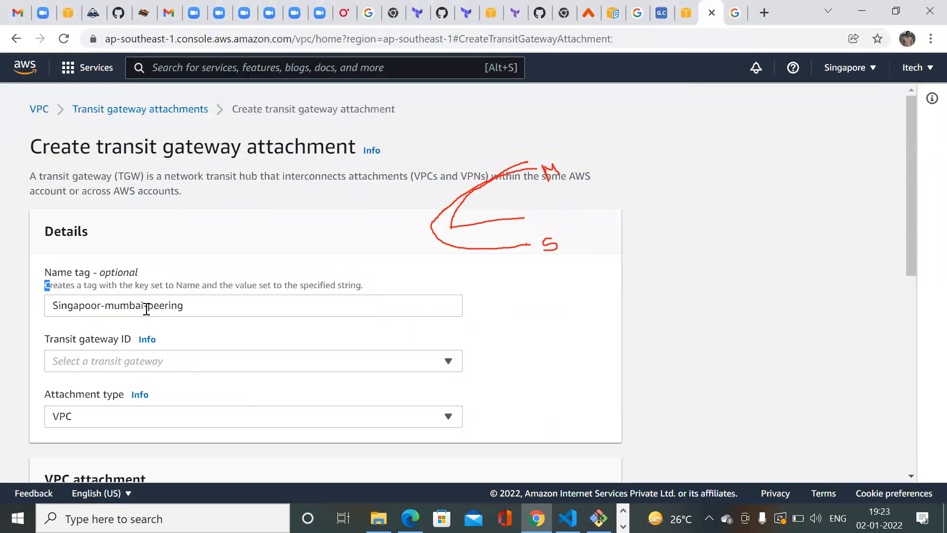
click(131, 359)
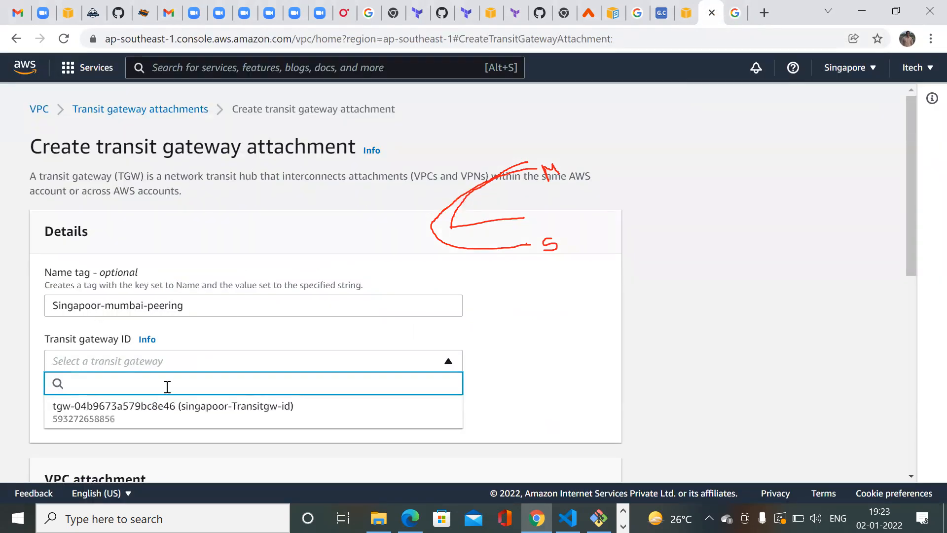
click(217, 416)
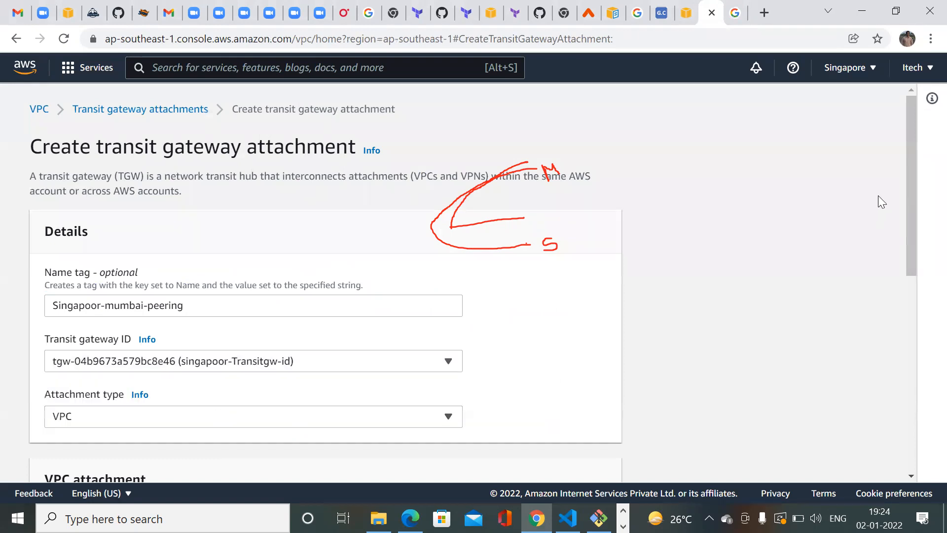
drag(916, 171, 921, 236)
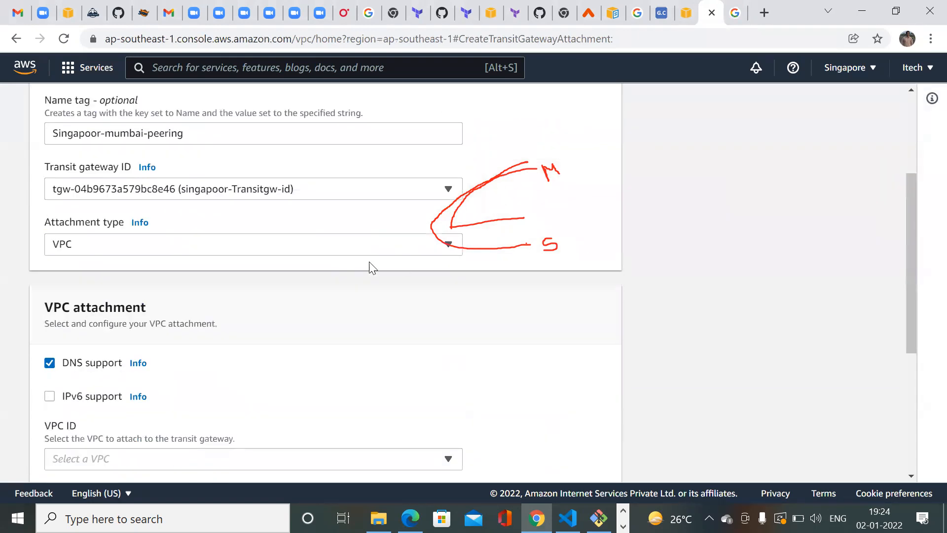
click(261, 248)
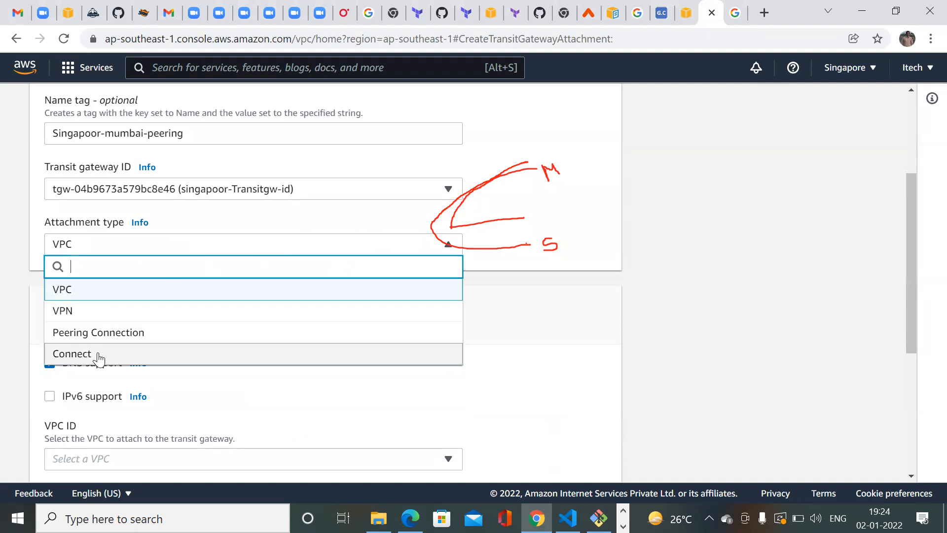
click(89, 332)
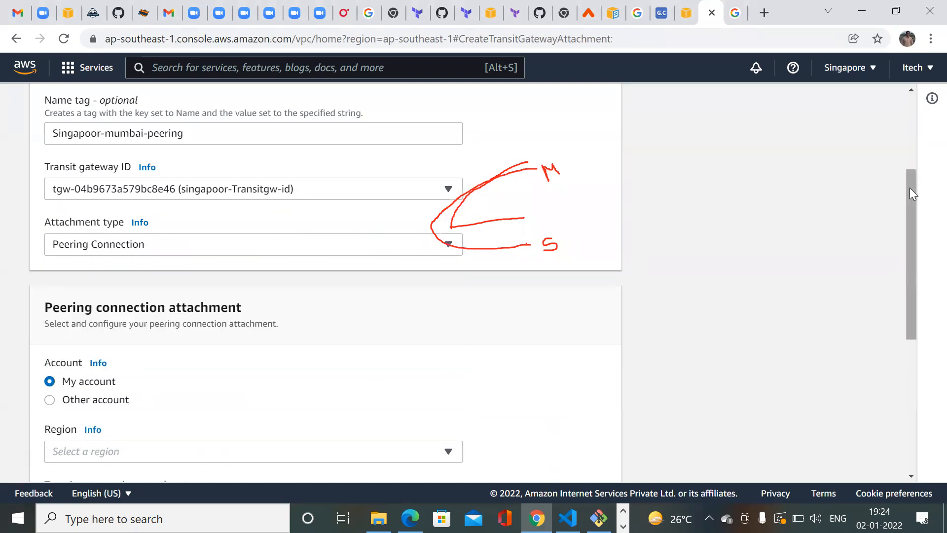
- Keep My account for the peering attachment and set the accepter region to Asia Pacific (Mumbai) (ap-south-1)
scroll(912, 212, down, 3)
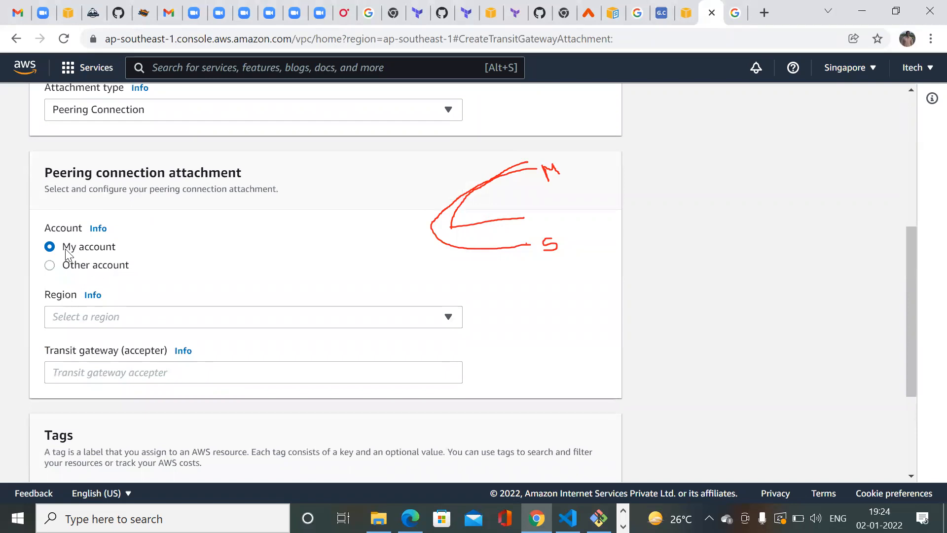
drag(63, 246, 118, 247)
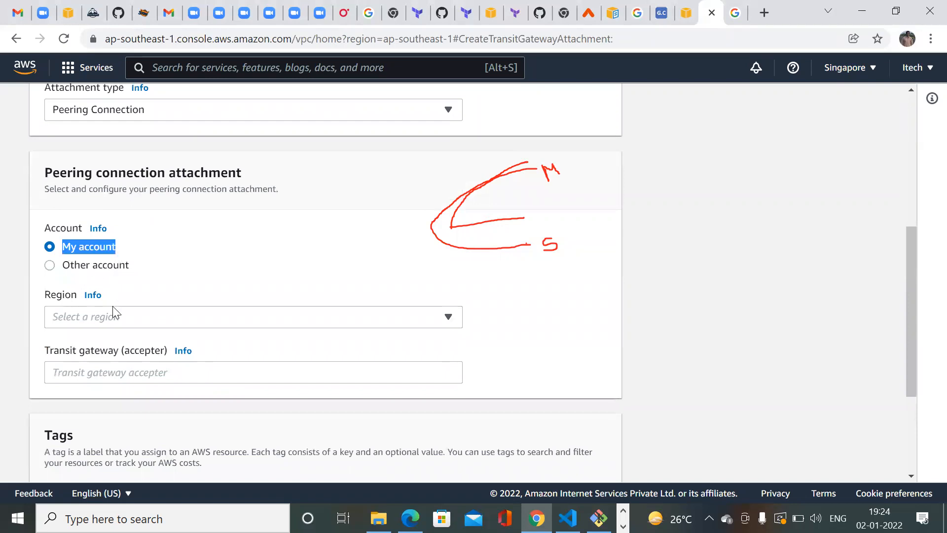
click(133, 323)
text(mumb)
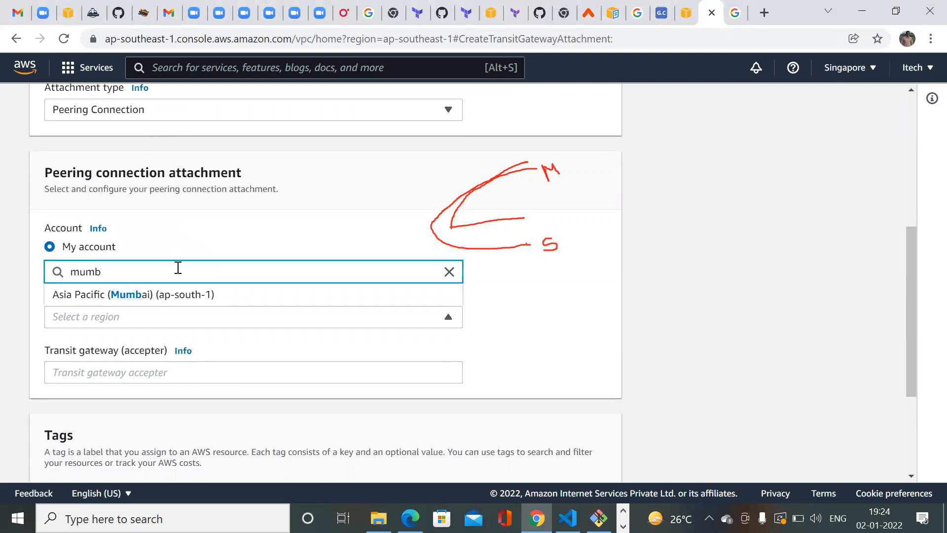
click(180, 300)
- In the other console tab, switch to the Mumbai region and list all its transit gateways without the ID filter
click(128, 376)
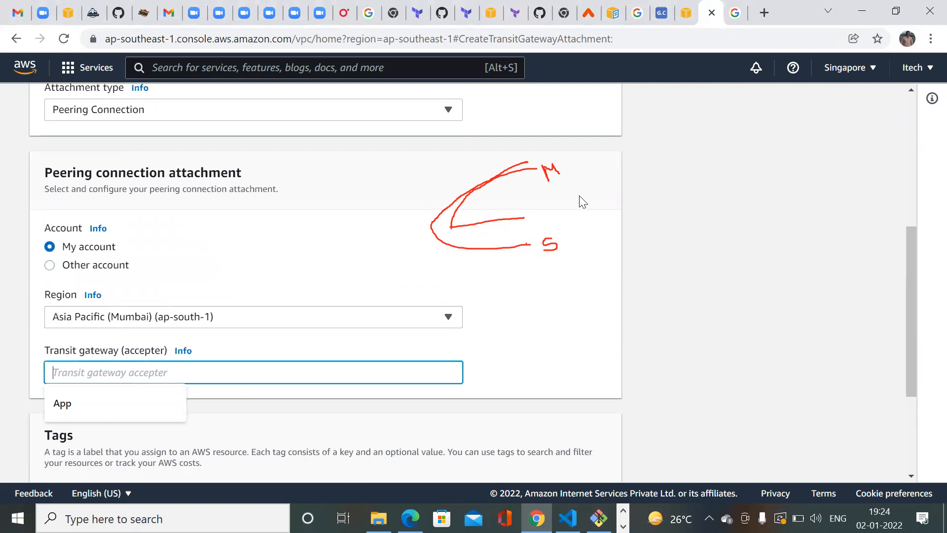
click(685, 13)
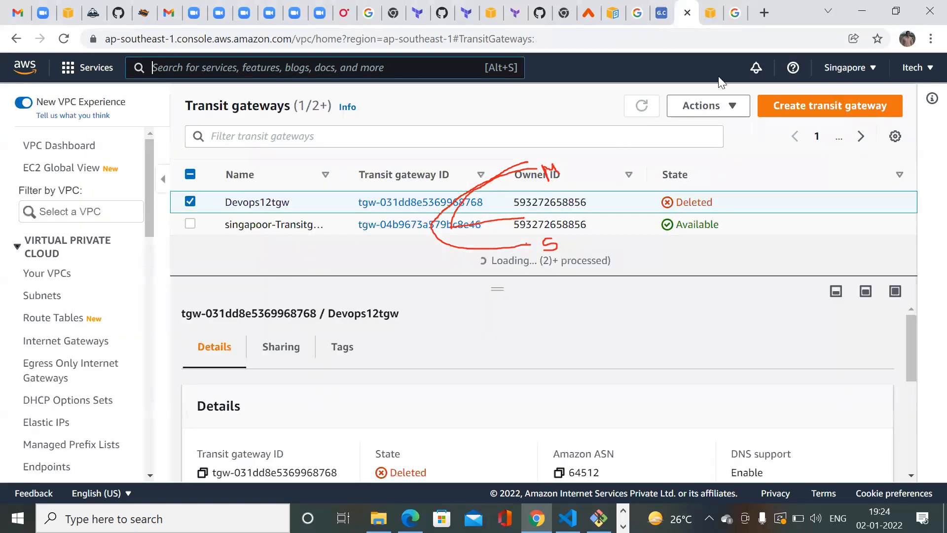
click(845, 68)
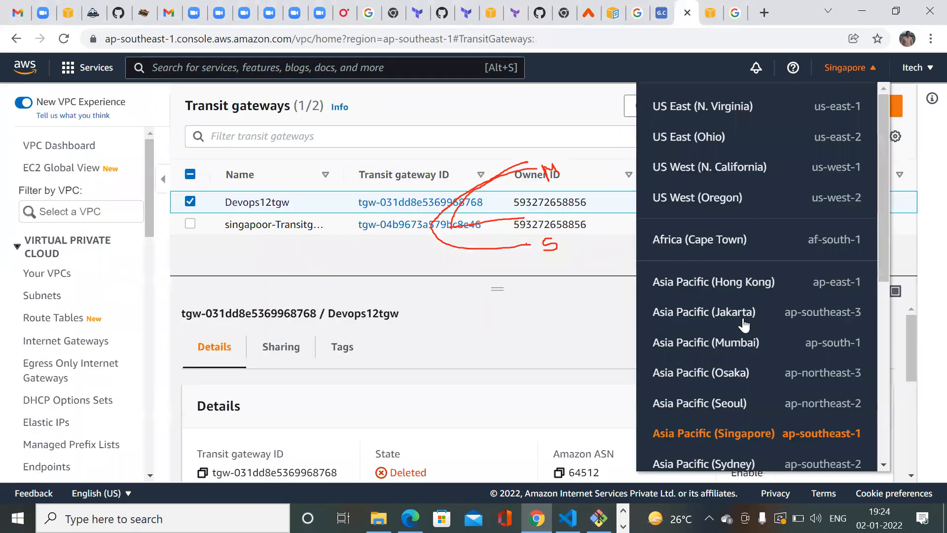
click(703, 344)
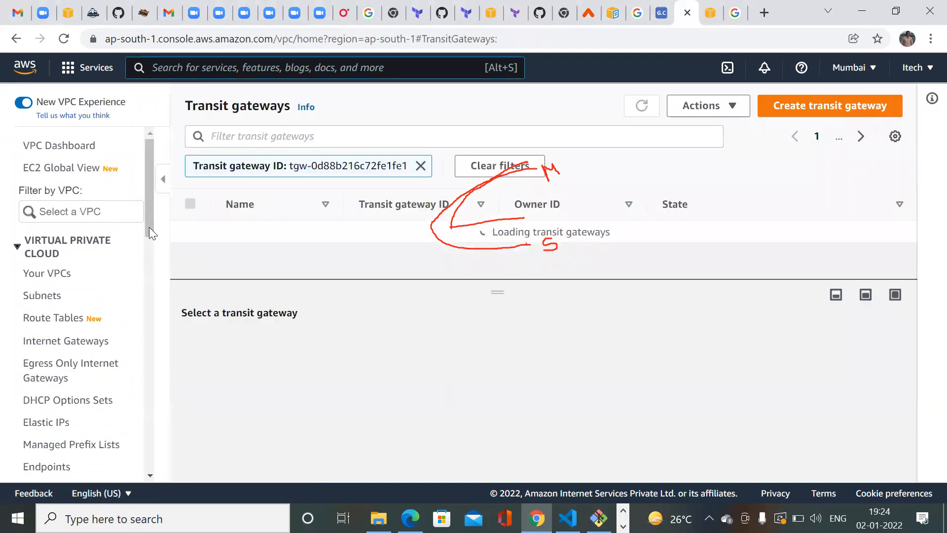
drag(149, 227, 149, 408)
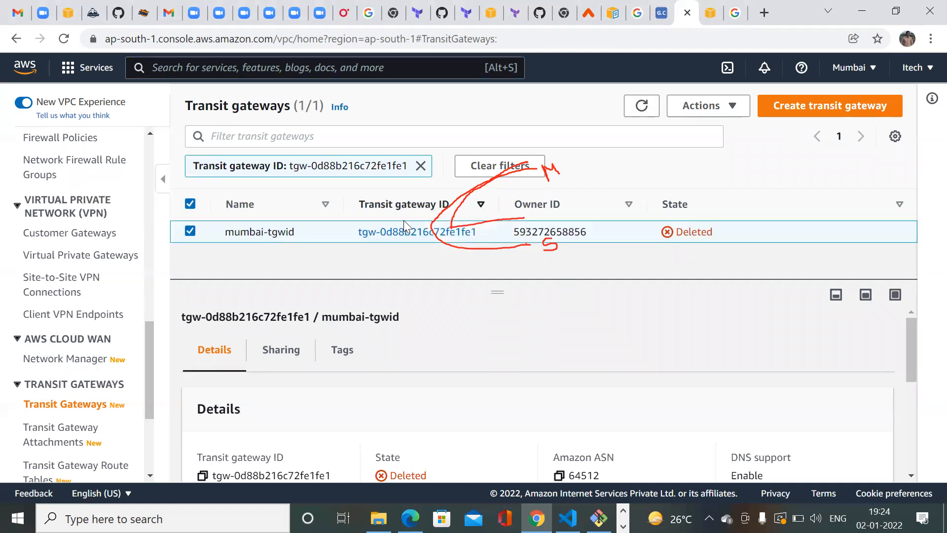
click(375, 45)
key(Return)
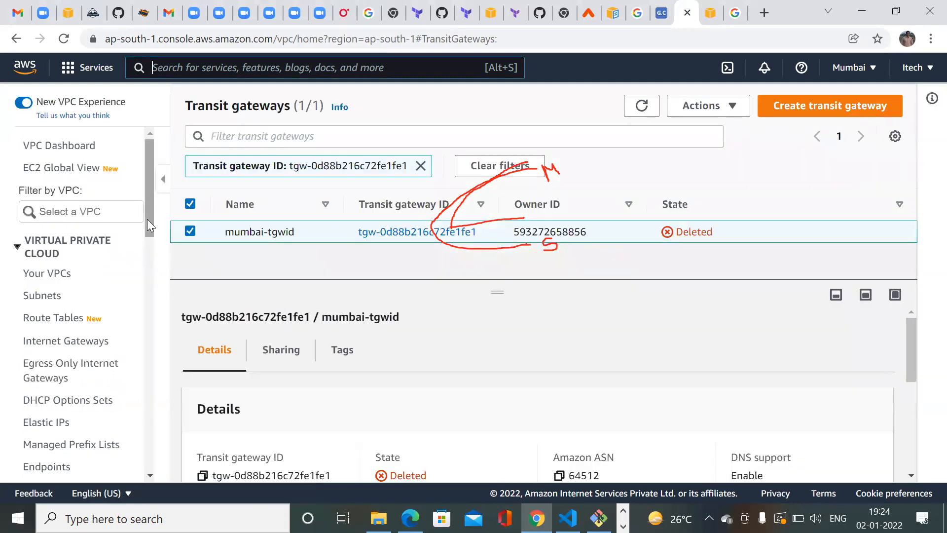
drag(147, 219, 148, 232)
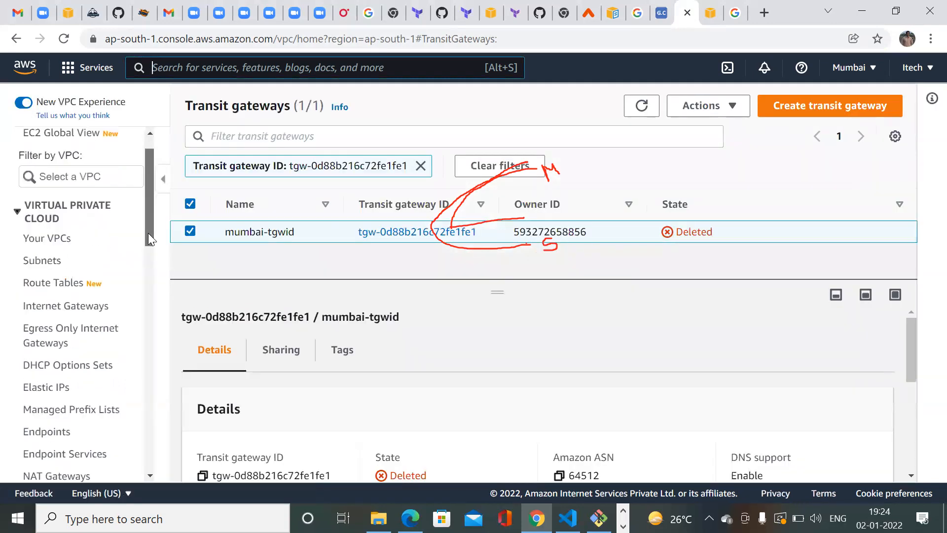
click(420, 166)
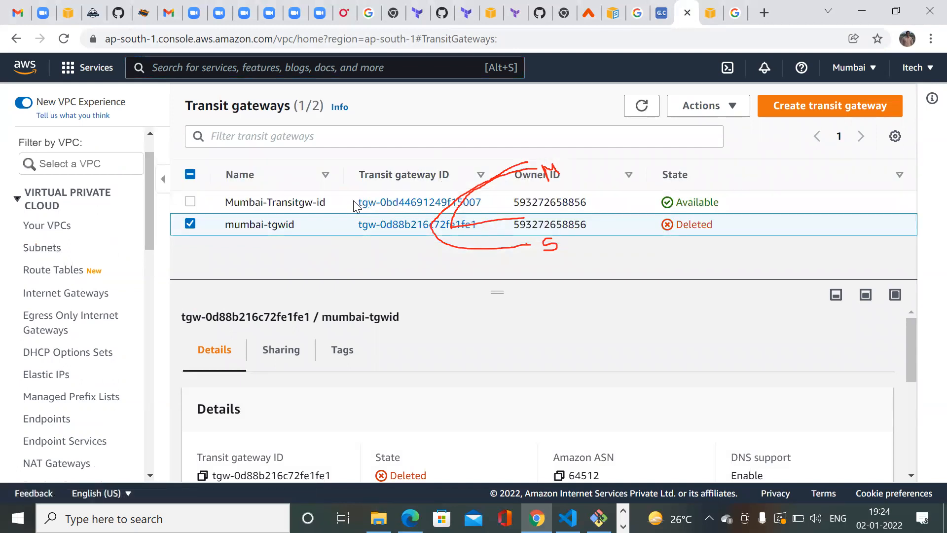
- Copy the ID of Mumbai-Transitgw-id, tgw-0bd44691249f15007, into the peering attachment's accepter transit gateway field
drag(355, 206, 482, 208)
key(ctrl+c)
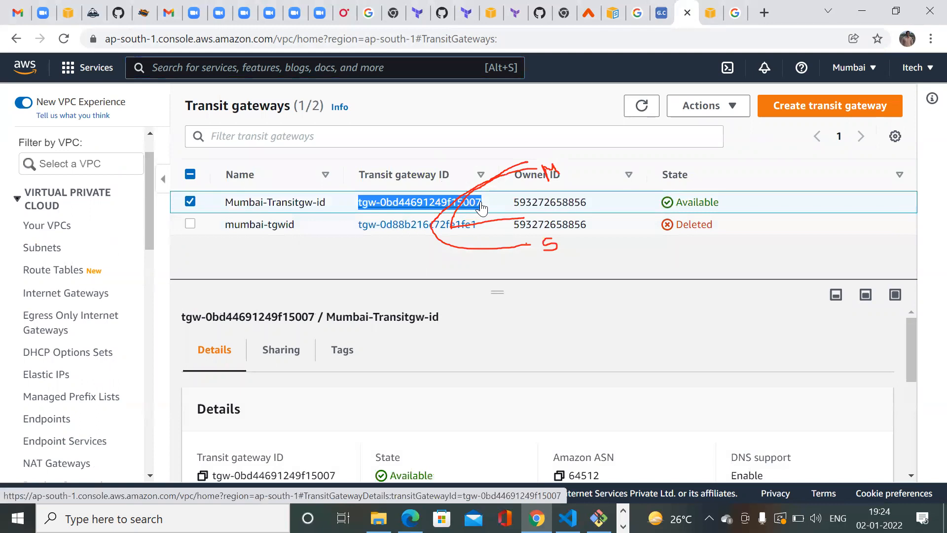
click(711, 12)
click(77, 377)
key(ctrl+v)
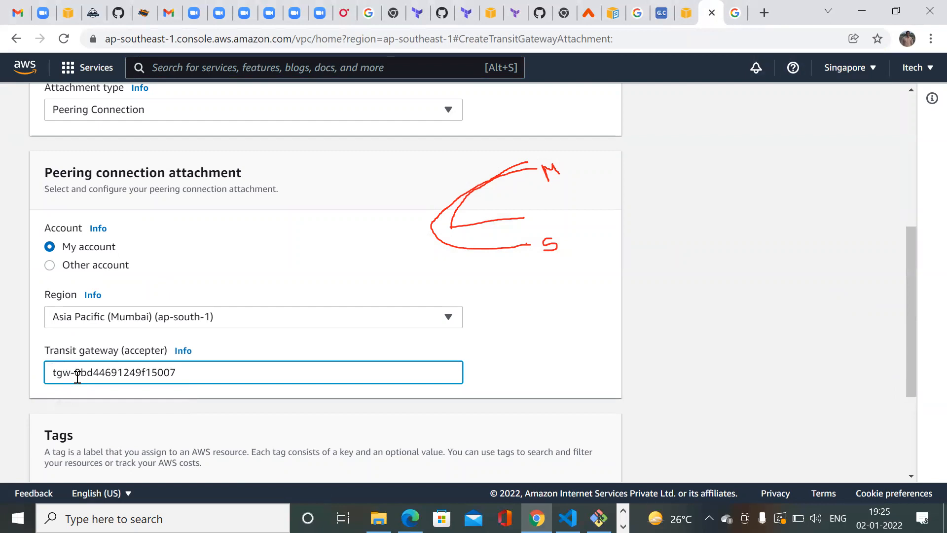
- Check the accepter ID against the Mumbai gateway list and create the Singapoor-mumbai-peering transit gateway attachment
click(683, 15)
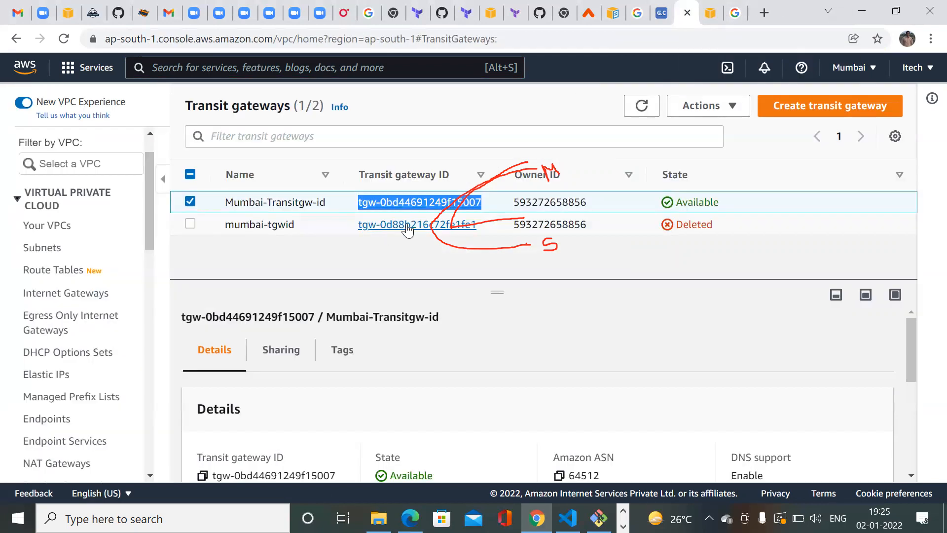
click(627, 168)
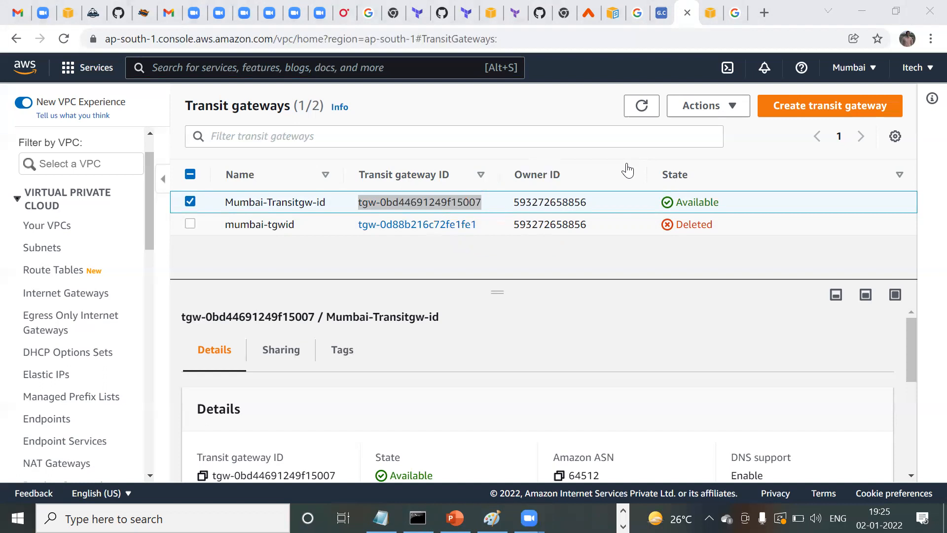
click(712, 16)
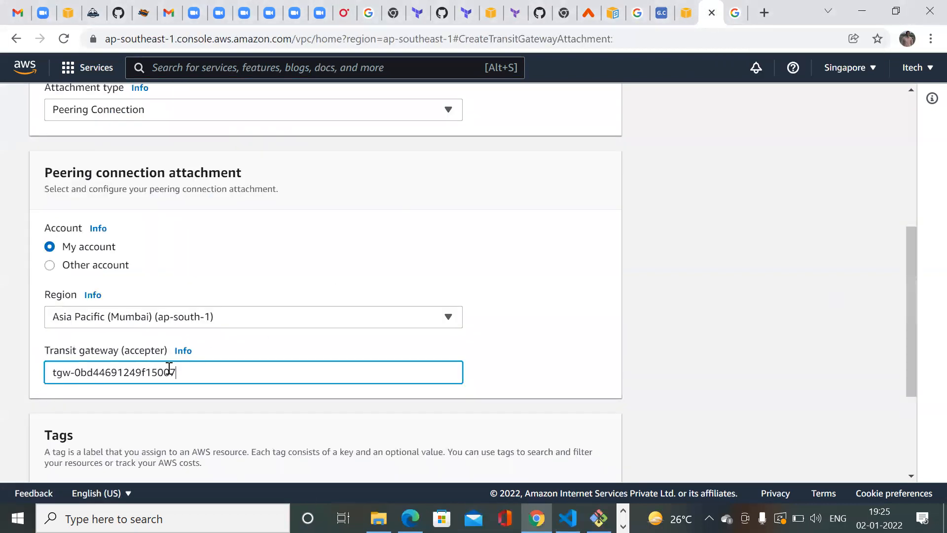
drag(51, 374, 178, 371)
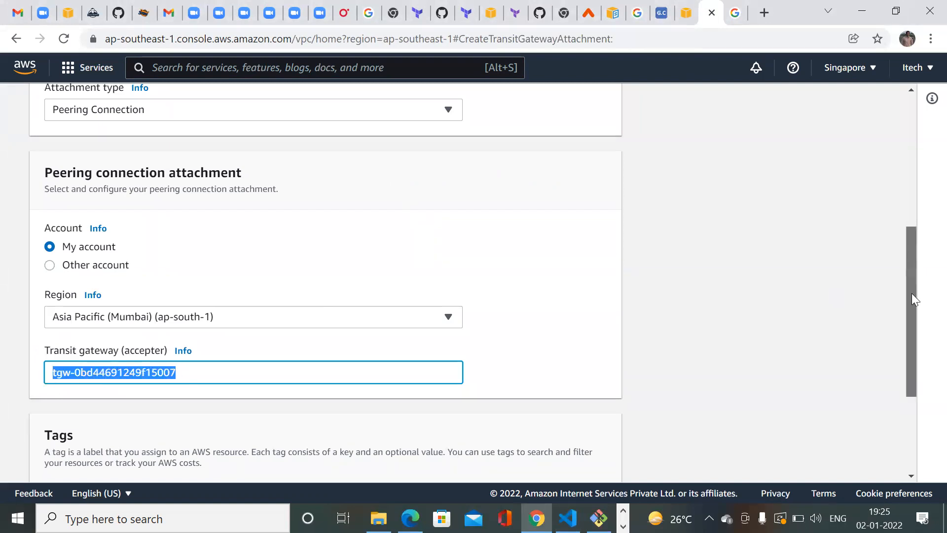
drag(911, 293, 927, 391)
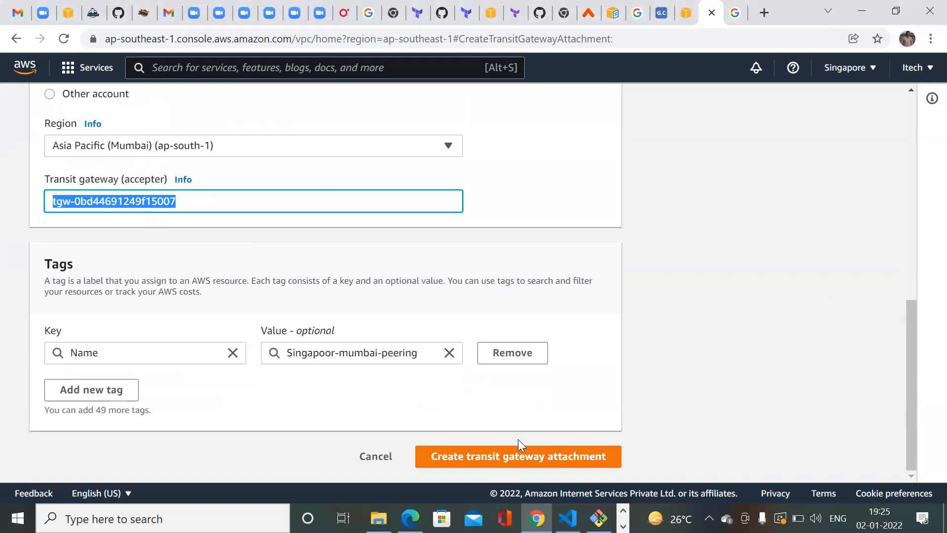
click(521, 455)
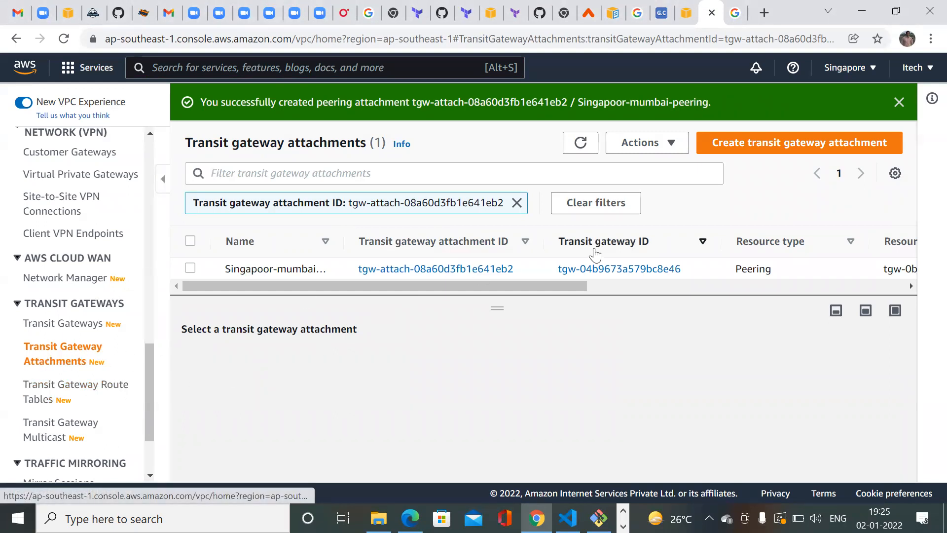
- Show the transit gateway attachments in the Mumbai region, widen the Name column and refresh the list
click(686, 13)
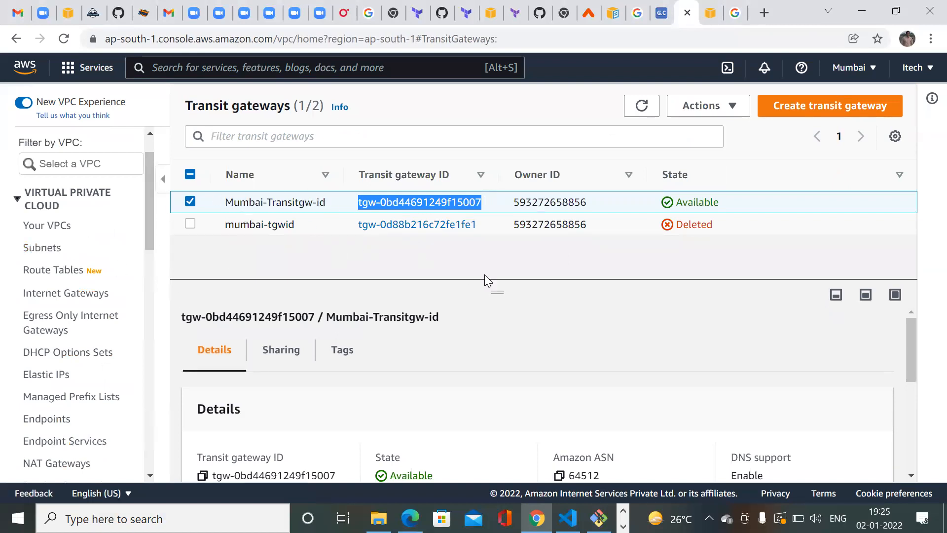
drag(148, 229, 95, 427)
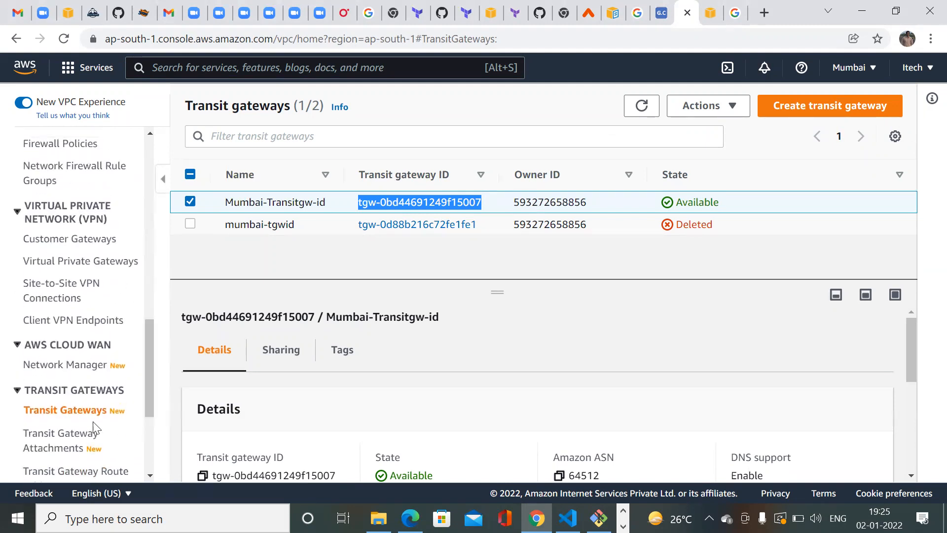
click(59, 443)
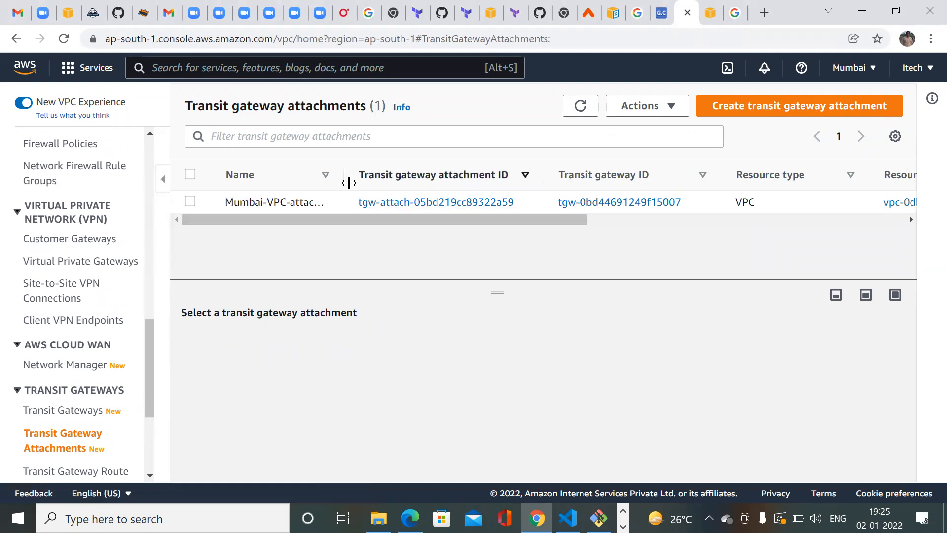
drag(344, 176, 353, 176)
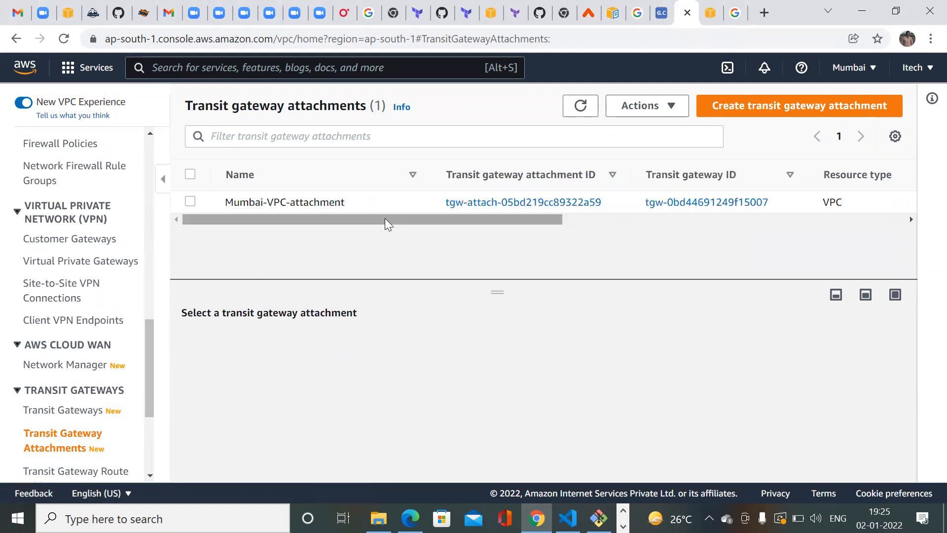
drag(386, 224, 543, 237)
drag(338, 233, 331, 232)
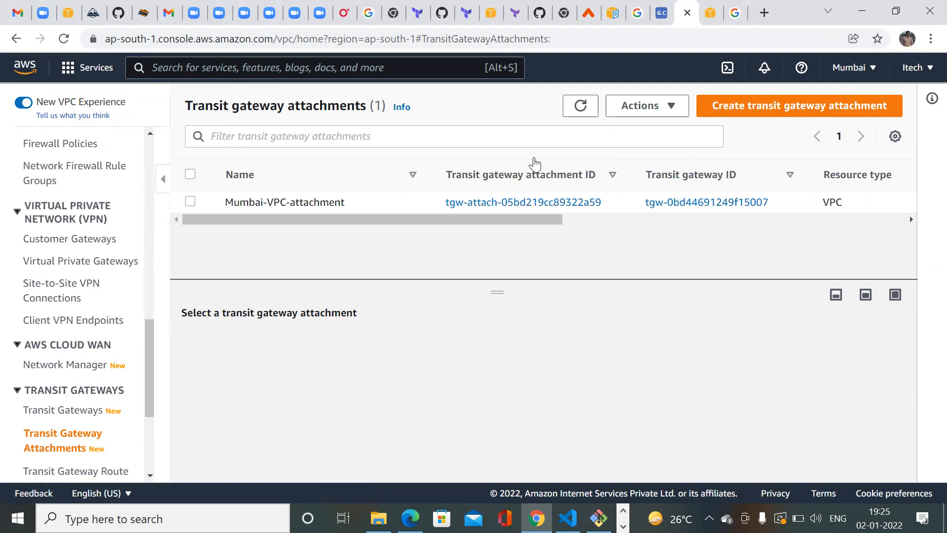
click(582, 98)
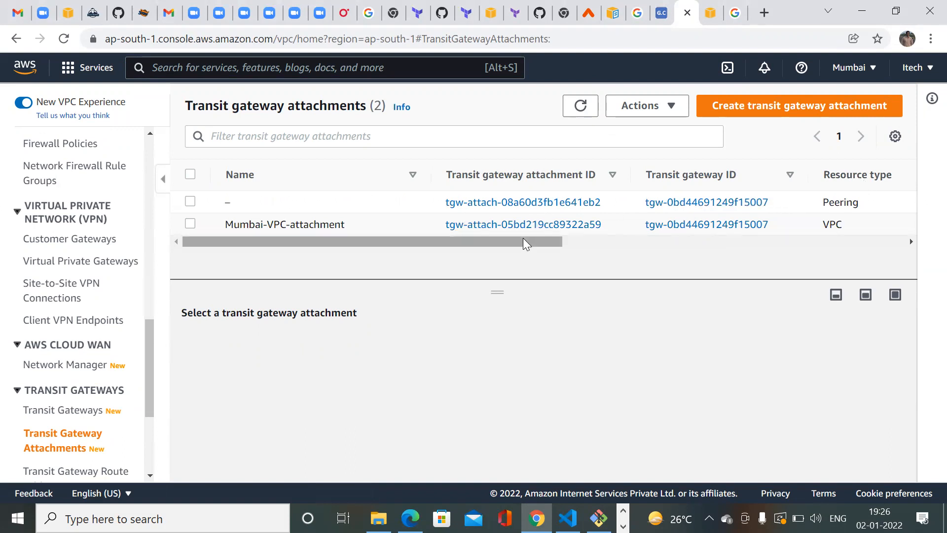
- Open the details of the unnamed peering attachment in the Mumbai list and accept the transit gateway attachment
scroll(586, 255, right, 5)
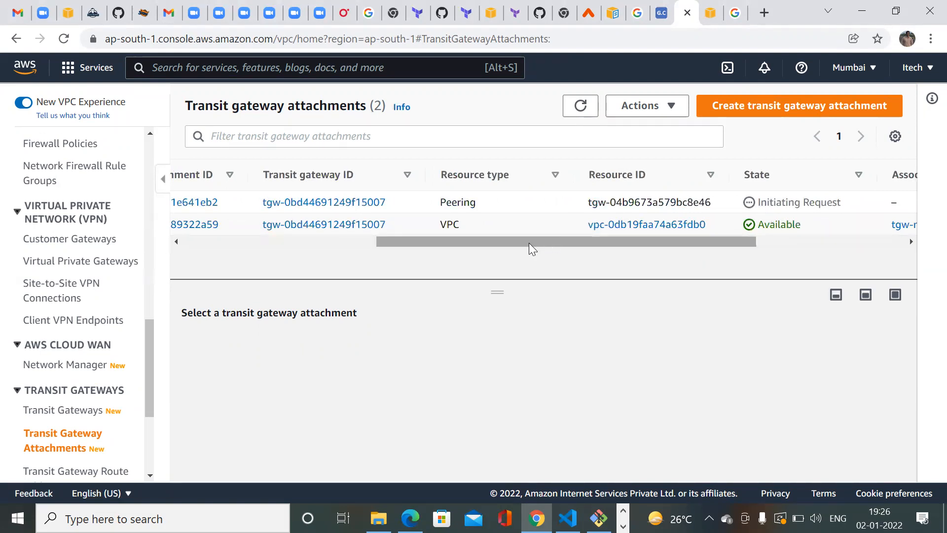
drag(524, 242, 365, 244)
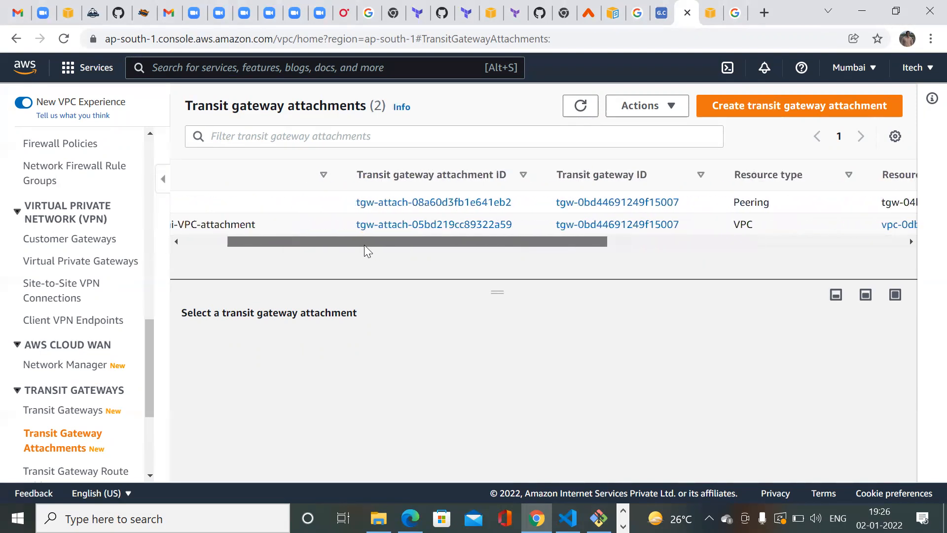
click(431, 211)
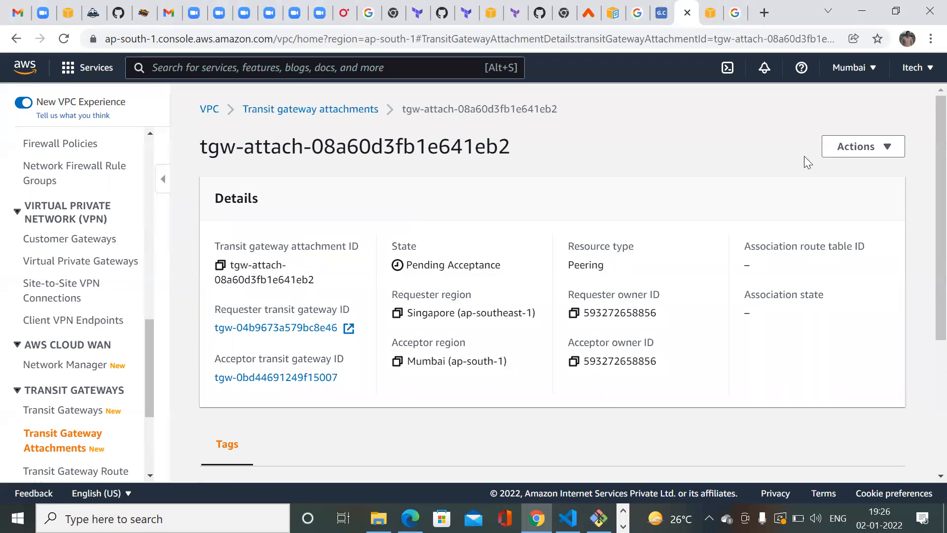
click(853, 146)
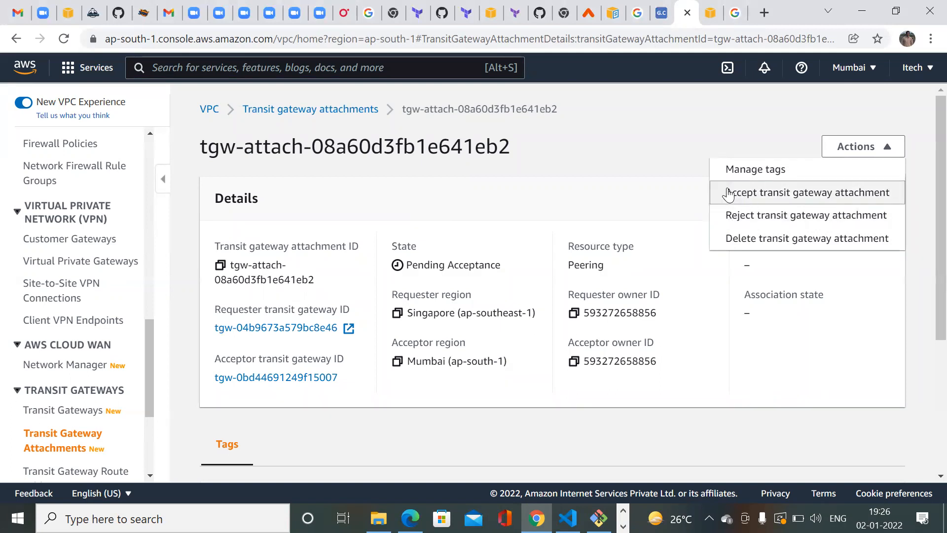
click(757, 194)
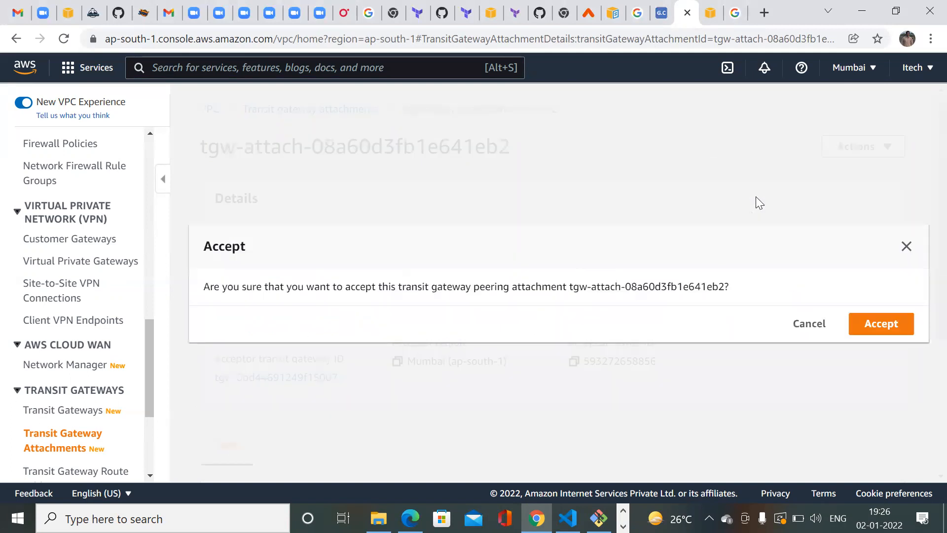
click(863, 325)
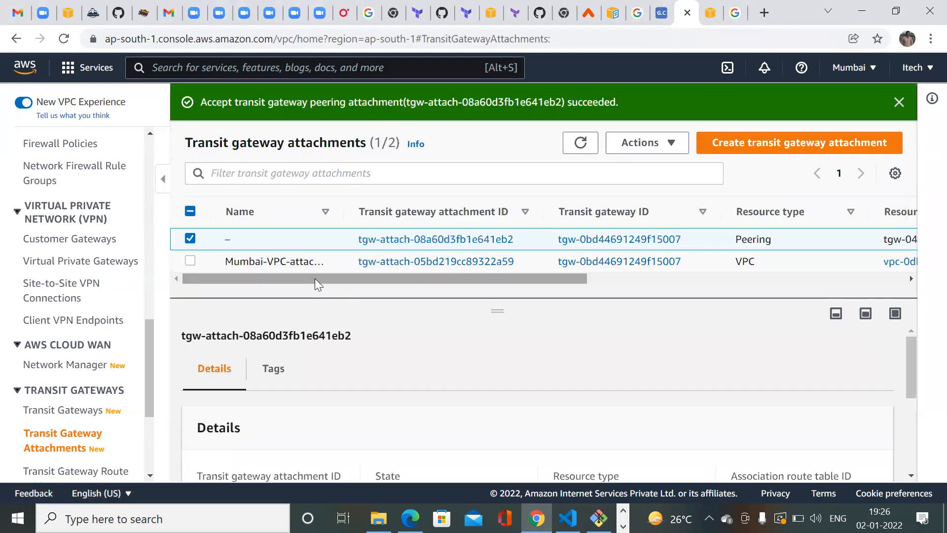
- Search the AWS services for ec2 and open the EC2 instances list in the Mumbai region
drag(315, 278, 246, 272)
drag(146, 348, 134, 168)
click(227, 69)
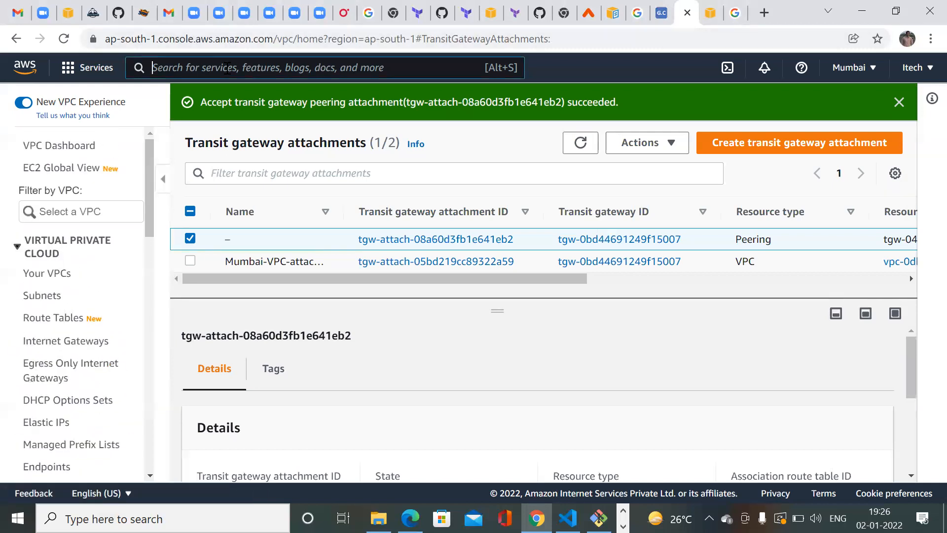
text(ec2)
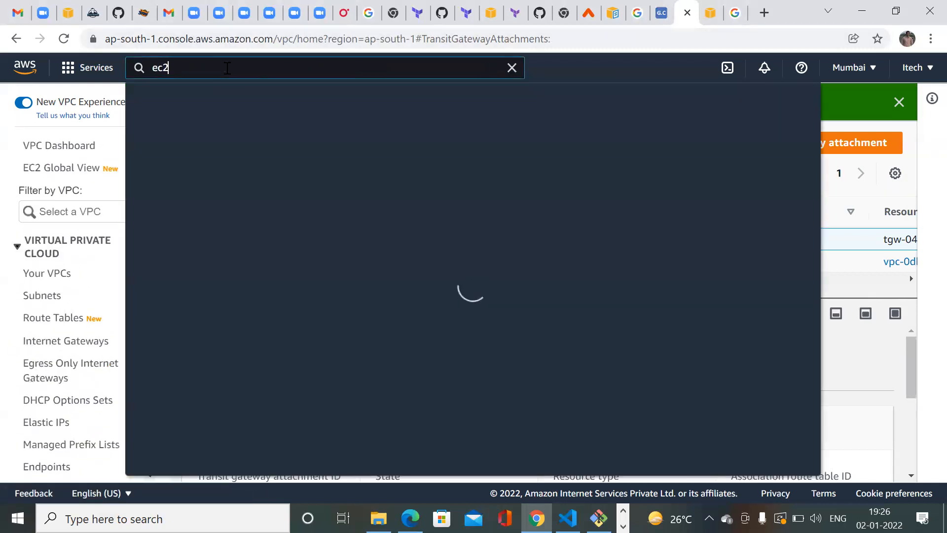
click(369, 183)
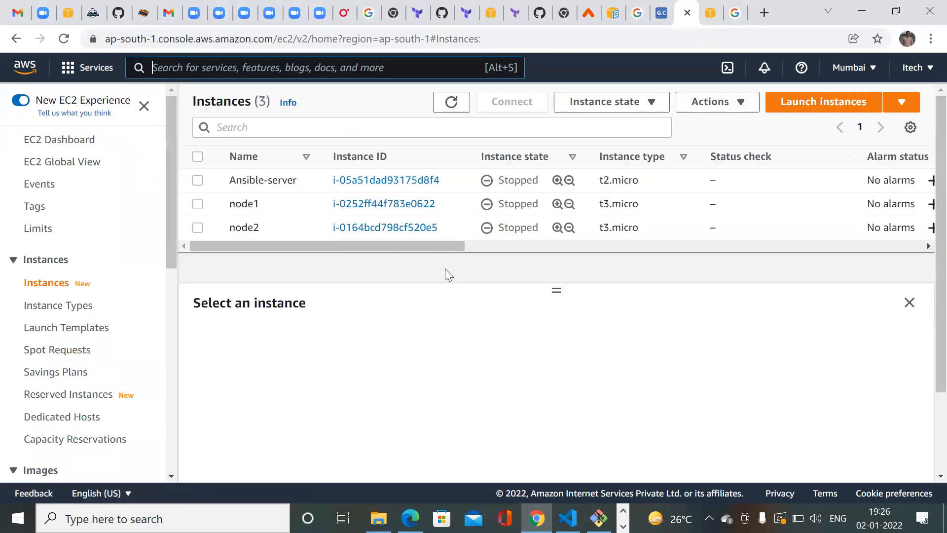
- Check the details of the stopped instances node1 and node2, leaving neither selected
click(291, 206)
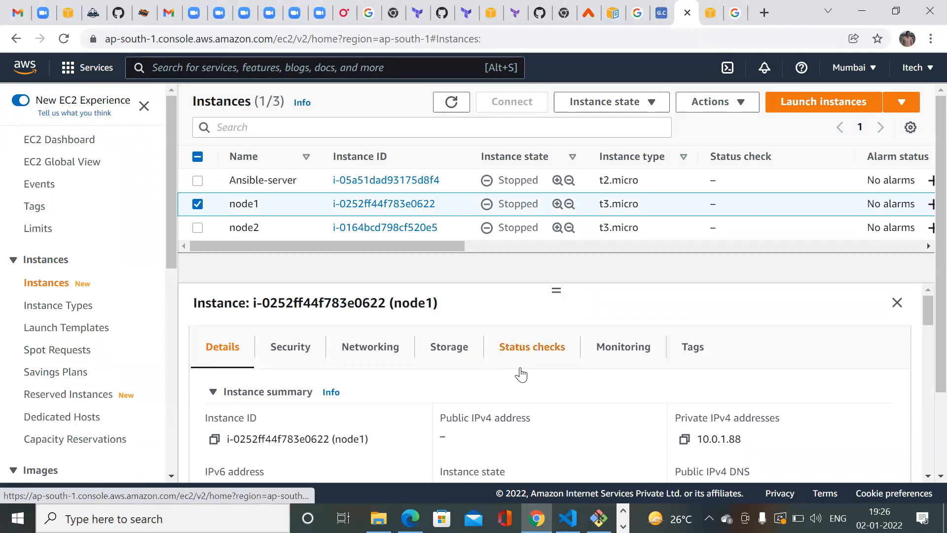
click(198, 204)
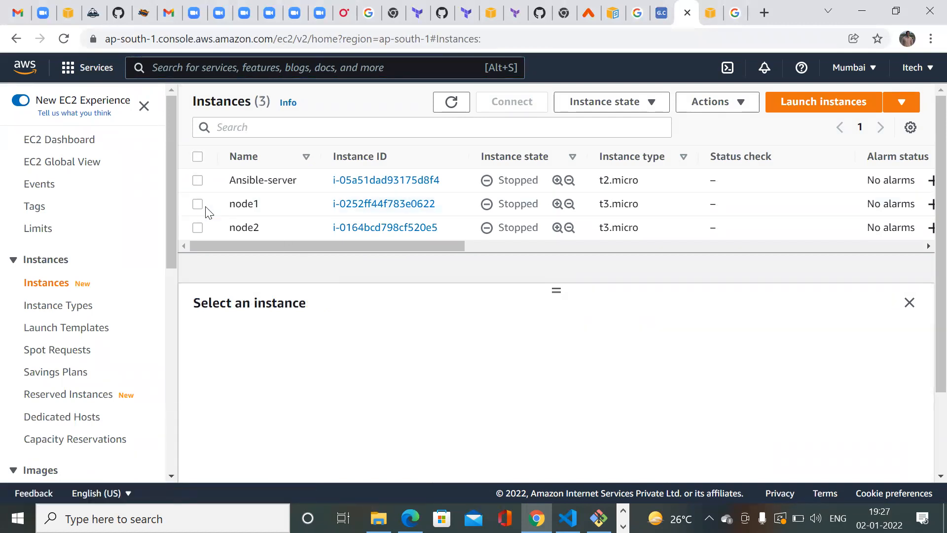
click(279, 233)
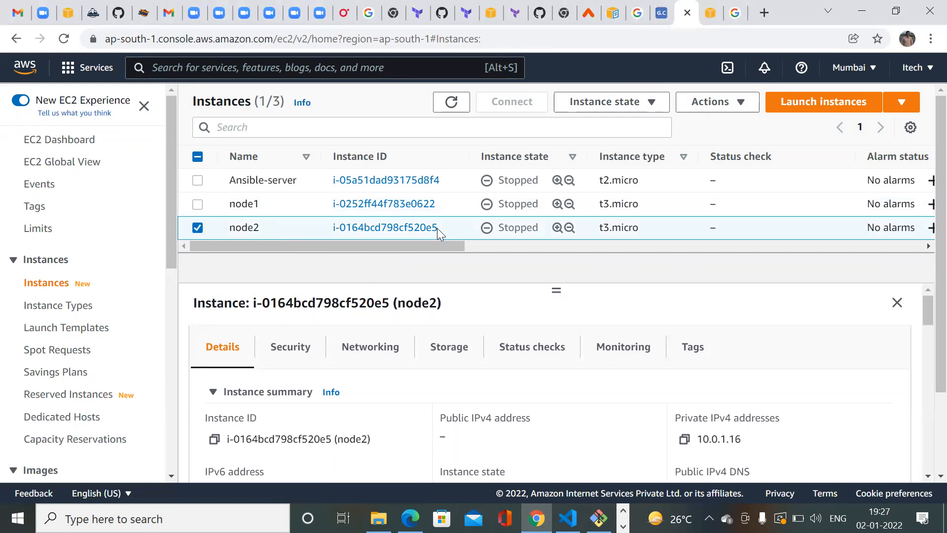
click(197, 227)
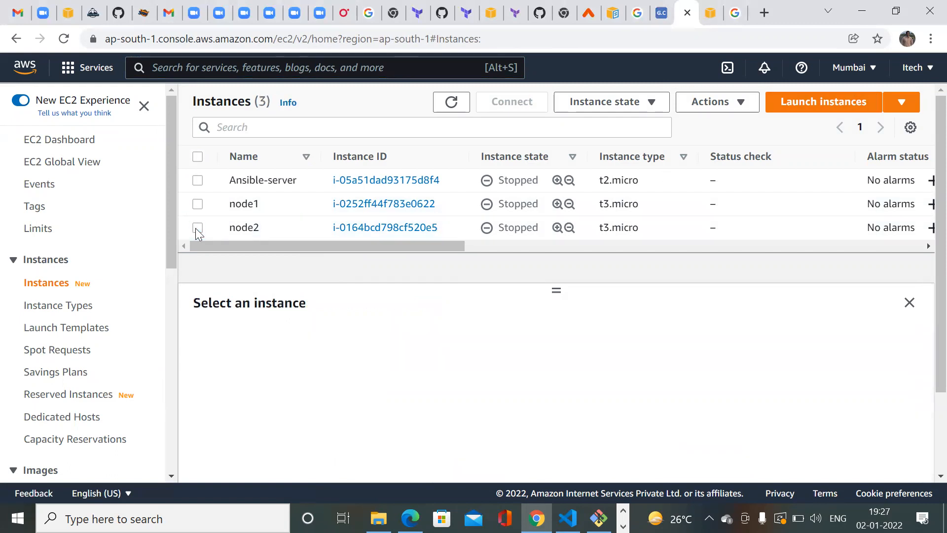
- Start launching an instance from the 64-bit (x86) Amazon Linux 2 AMI, Kernel 5.10, with type t2.micro
click(849, 104)
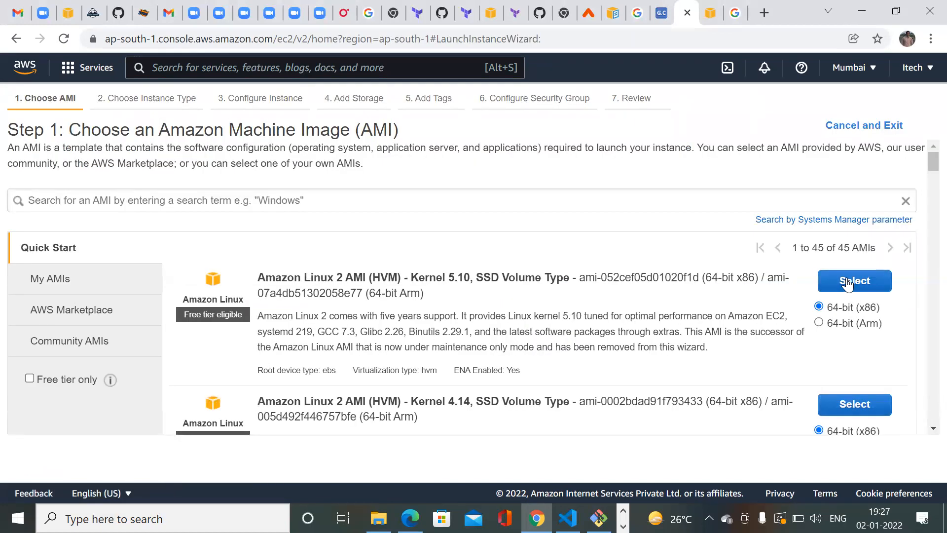
click(847, 285)
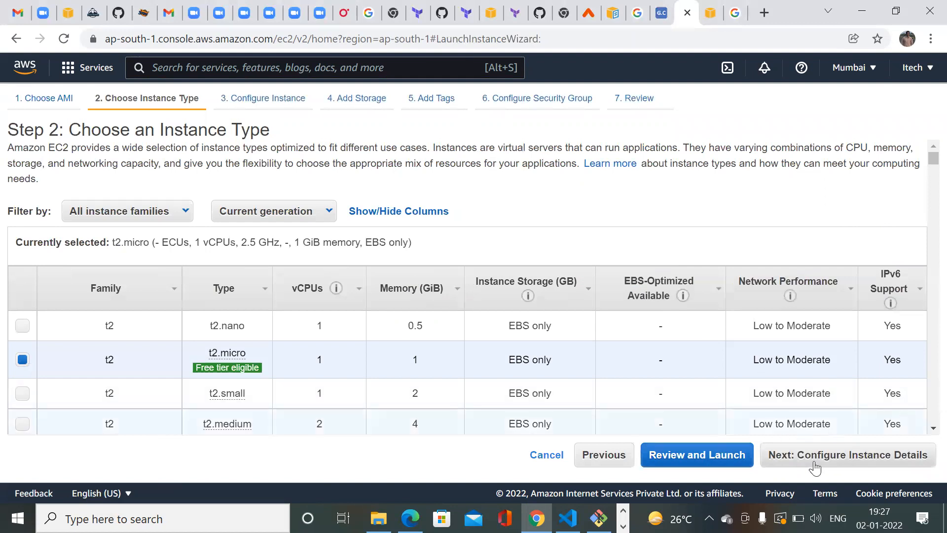
click(814, 463)
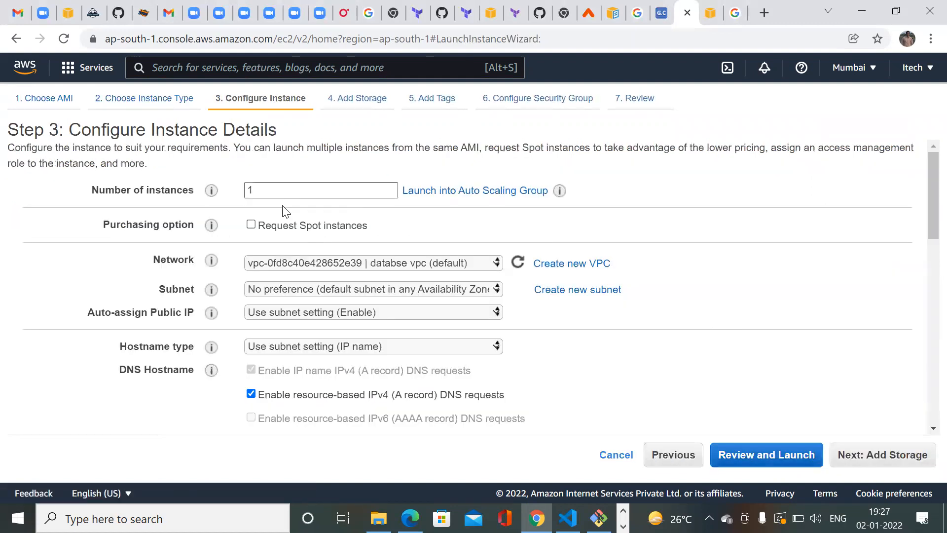
- Place the instance in the App1 VPC's Public-subnet in ap-south-1a and enable auto-assigning a public IP
click(403, 262)
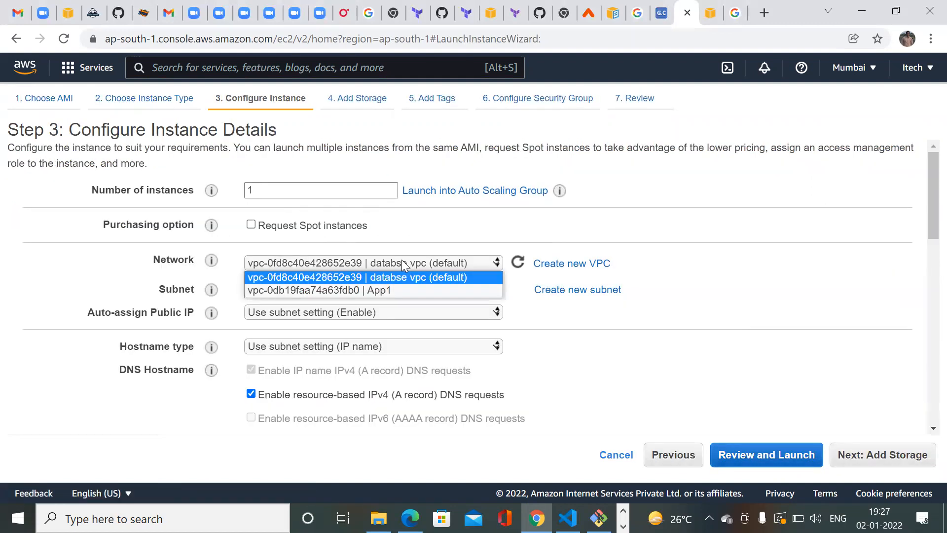
click(359, 288)
click(359, 289)
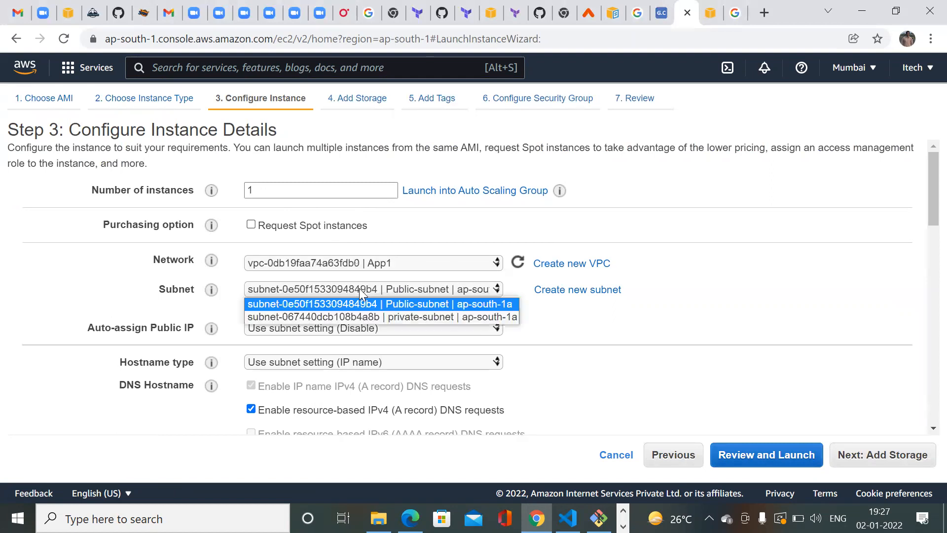
click(388, 304)
click(319, 328)
click(269, 353)
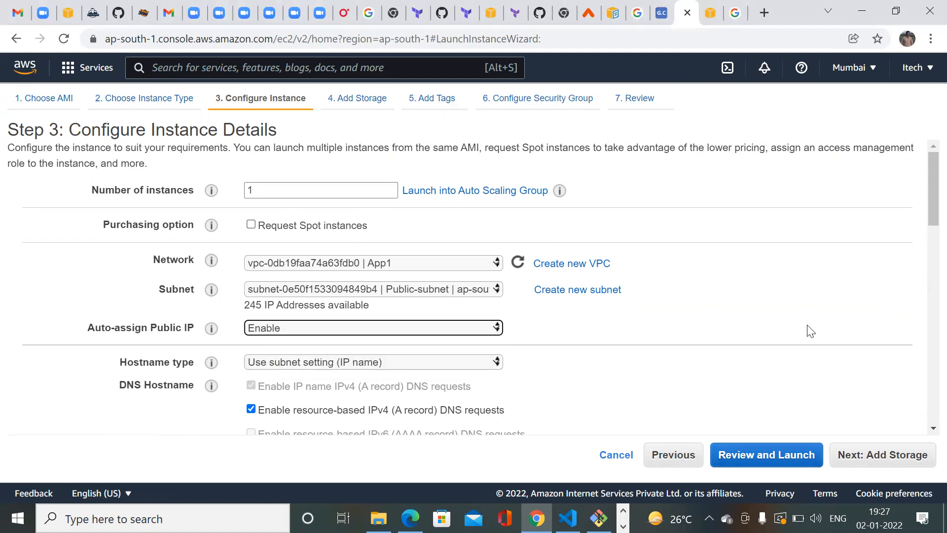
- Keep the default storage without tags and assign the existing default security group as the only one
drag(926, 226, 924, 437)
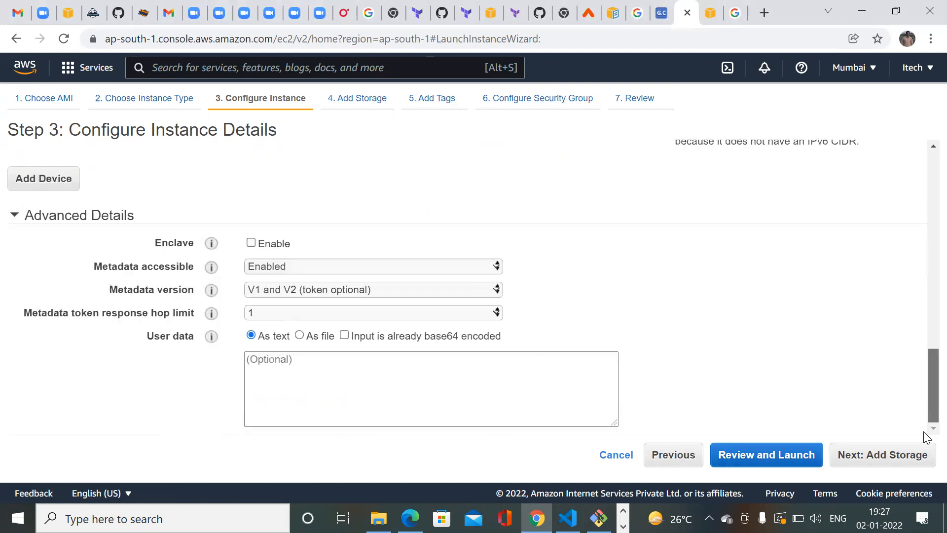
click(841, 468)
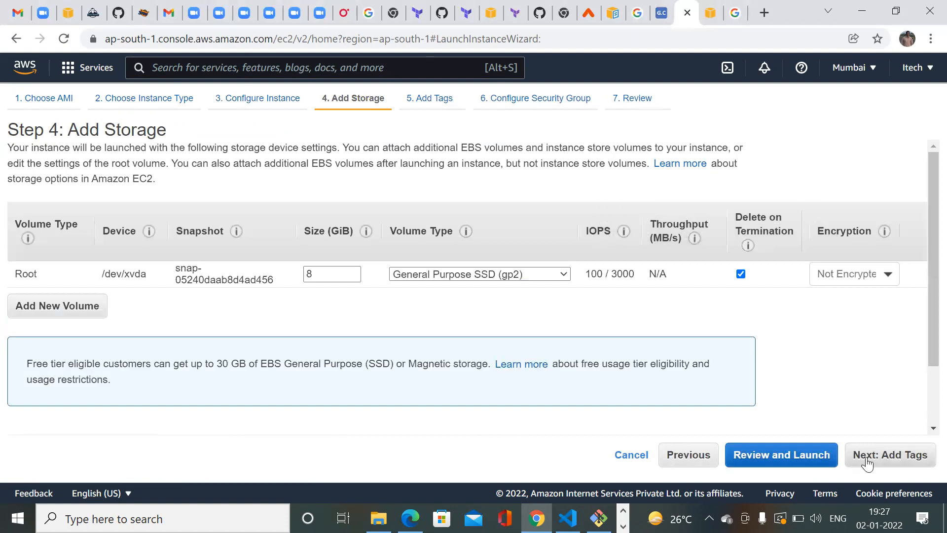
click(866, 463)
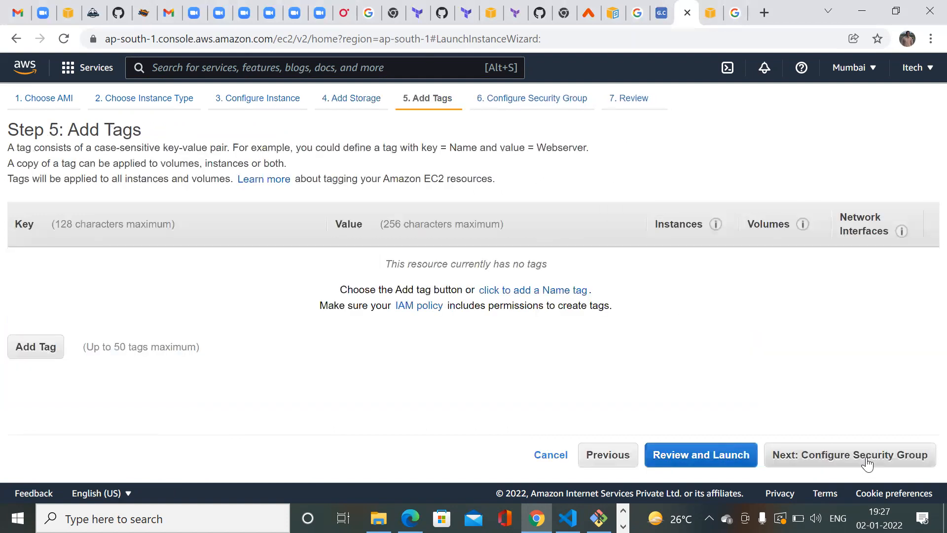
click(834, 461)
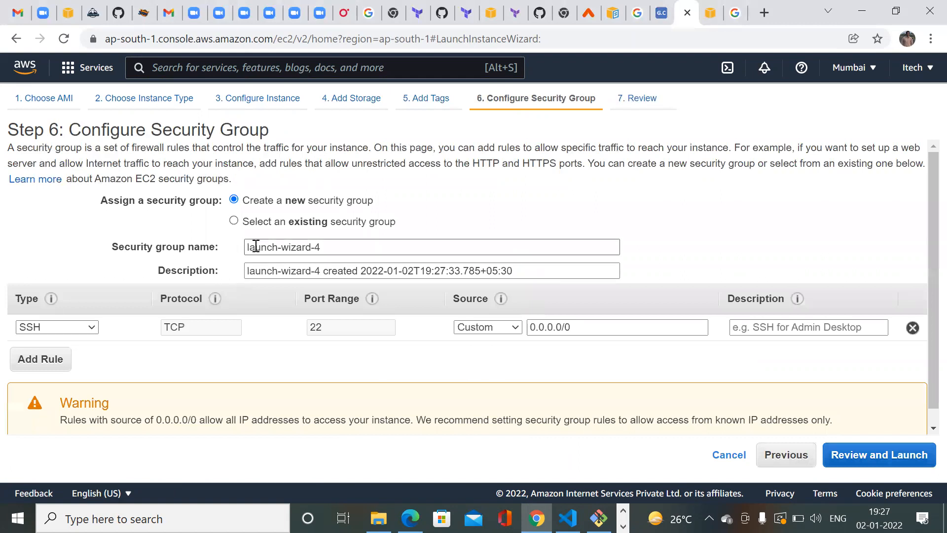
click(234, 222)
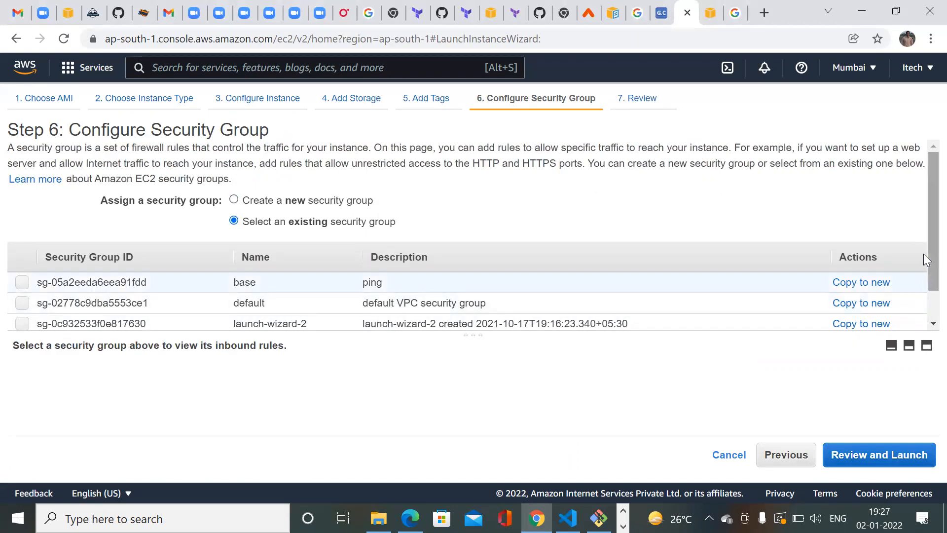
scroll(924, 294, down, 1)
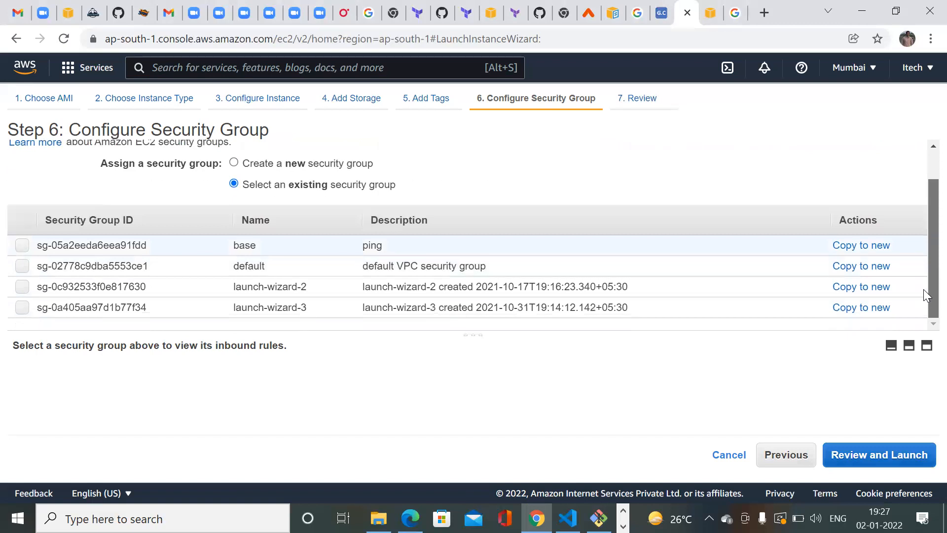
click(21, 287)
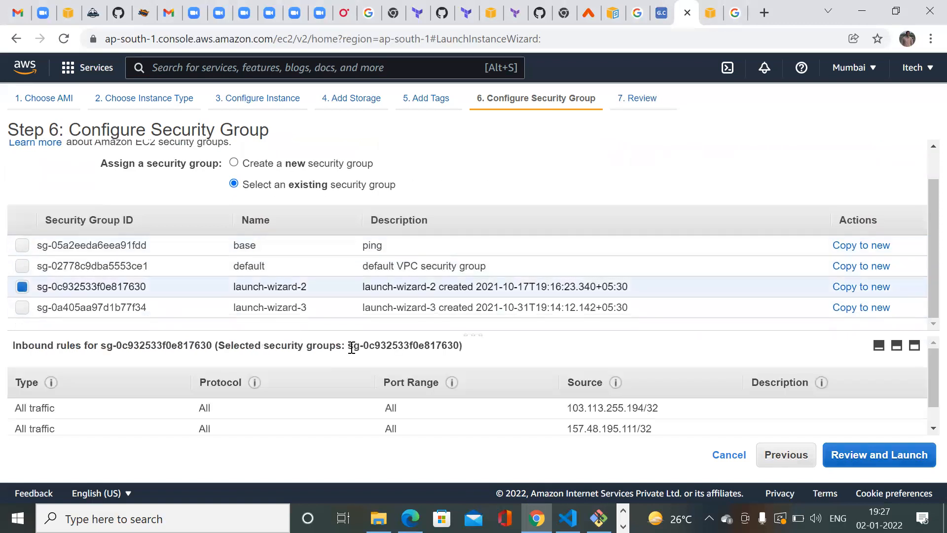
click(22, 266)
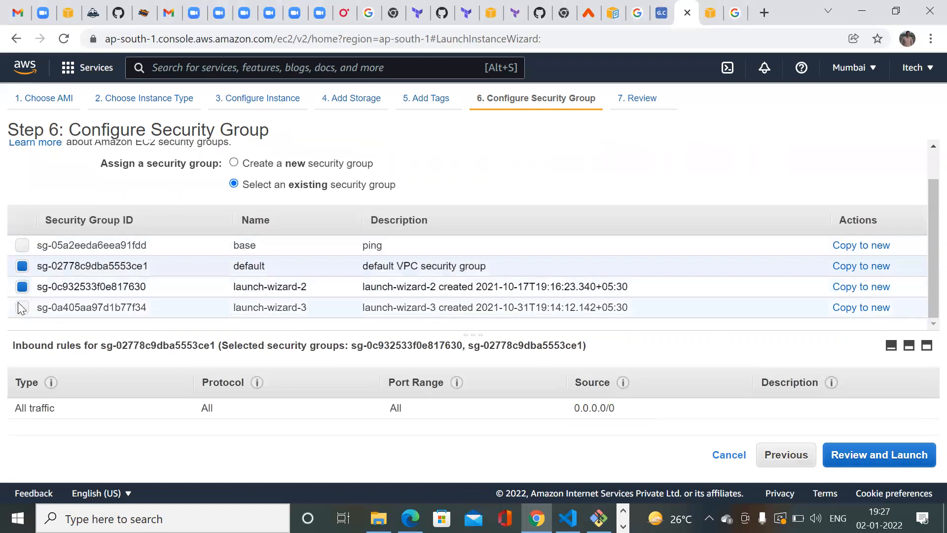
click(20, 288)
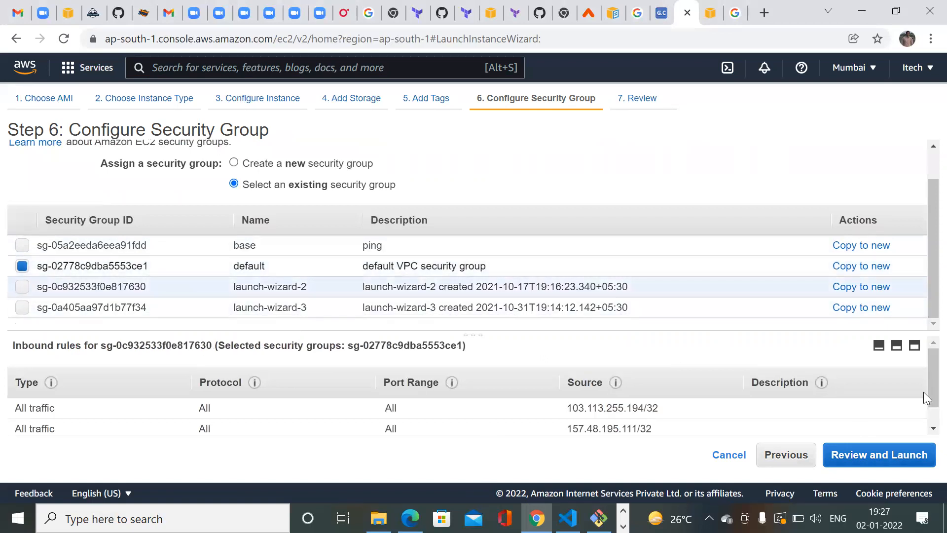
scroll(923, 375, down, 1)
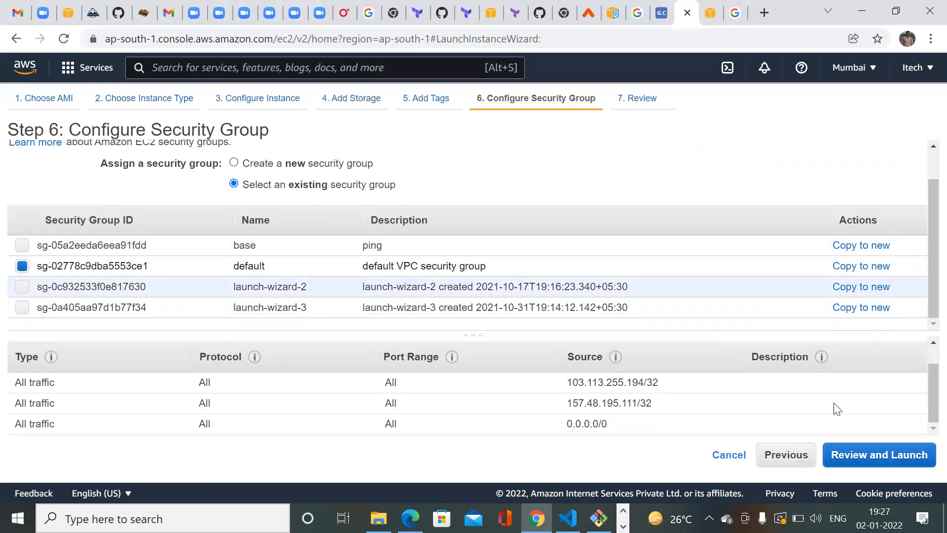
- Launch the instance with the existing key pair awsbatch, acknowledging access to its private key file
click(875, 456)
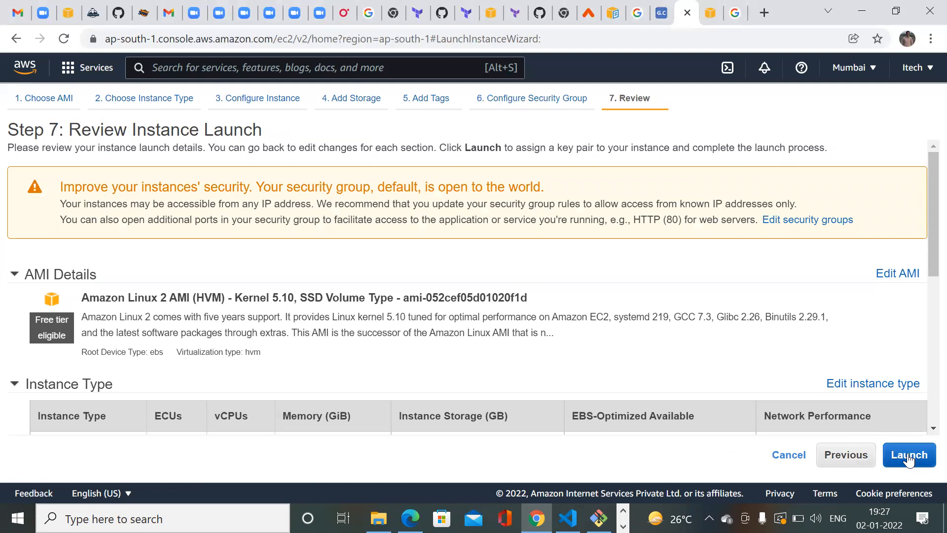
click(909, 460)
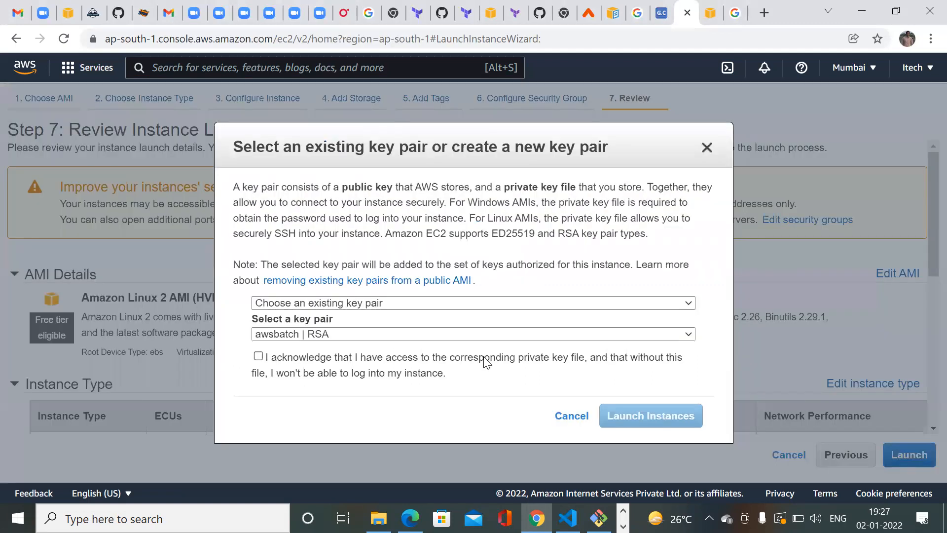
click(258, 356)
click(633, 415)
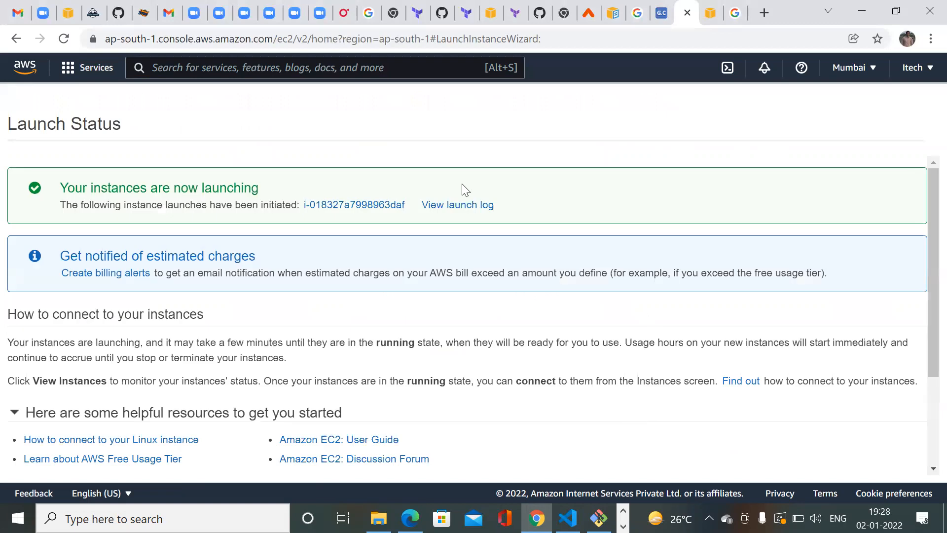
- Show the newly launched instance in the instances list, and switch the console to the Asia Pacific (Singapore) region
click(330, 206)
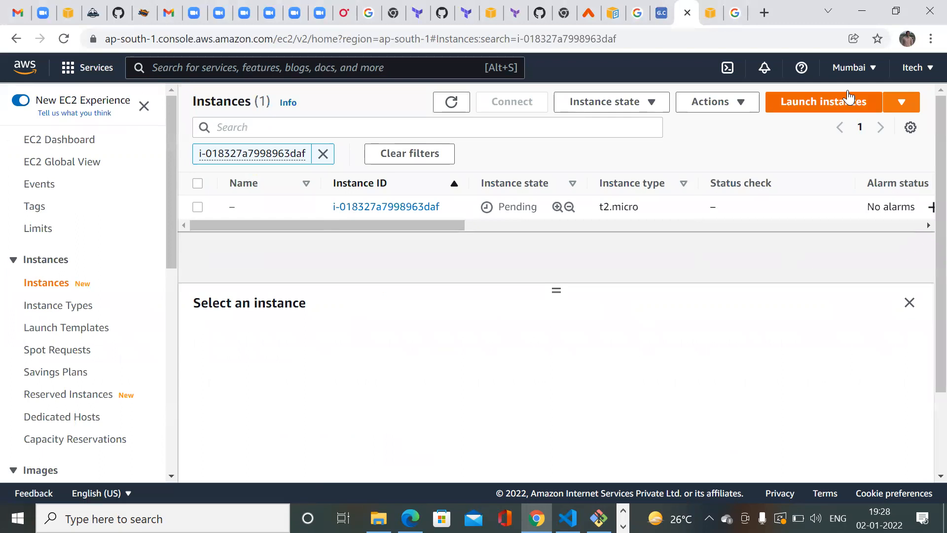
click(849, 74)
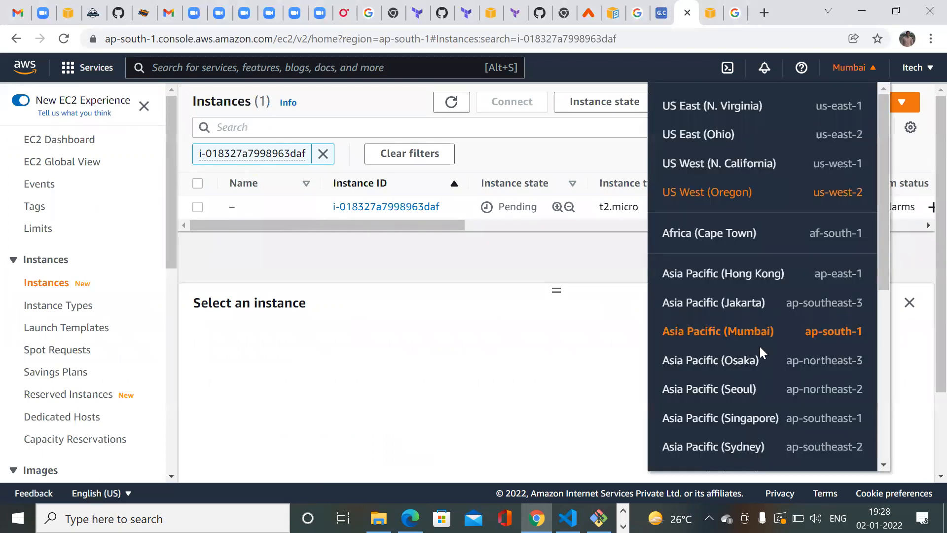
click(730, 419)
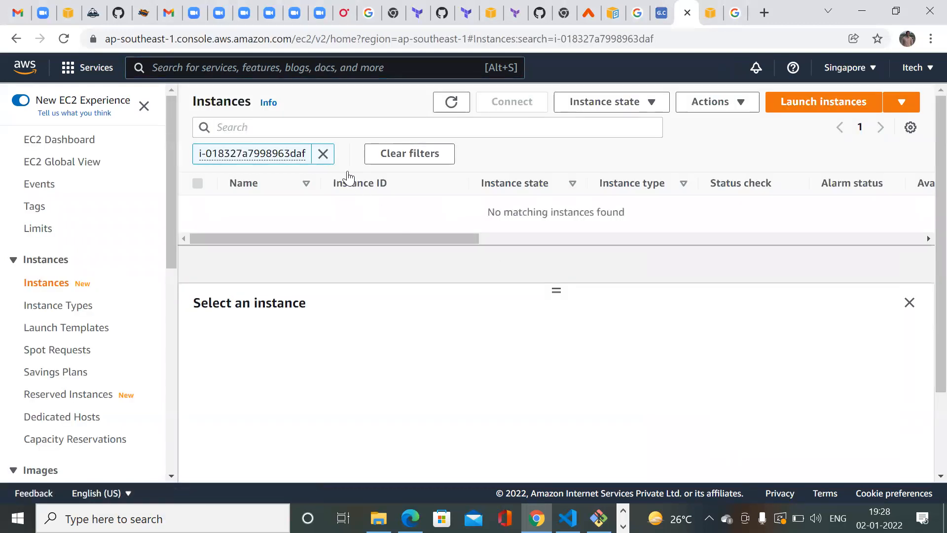
- Clear the instance ID filter and start an instance launch with the 64-bit (x86) Amazon Linux 2 Kernel 5.10 AMI, keeping the default instance type
click(323, 154)
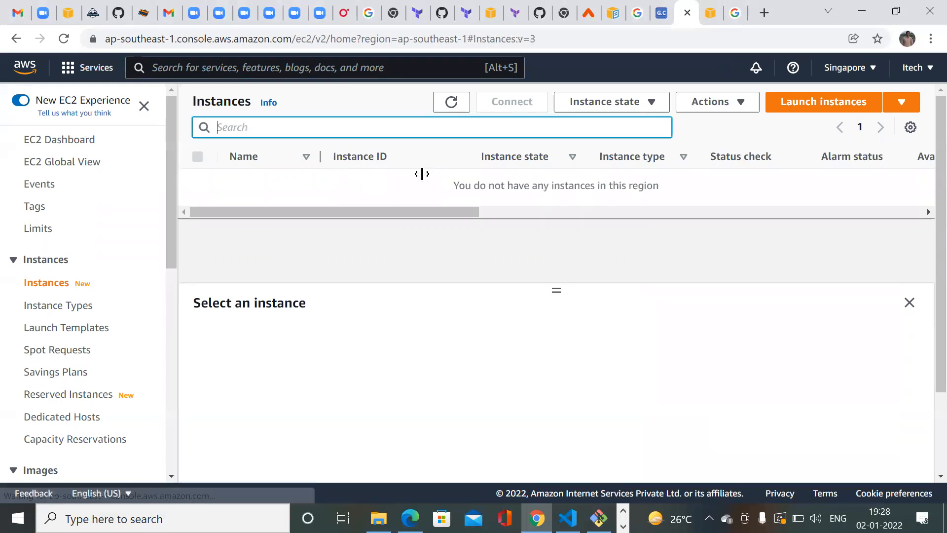
click(854, 112)
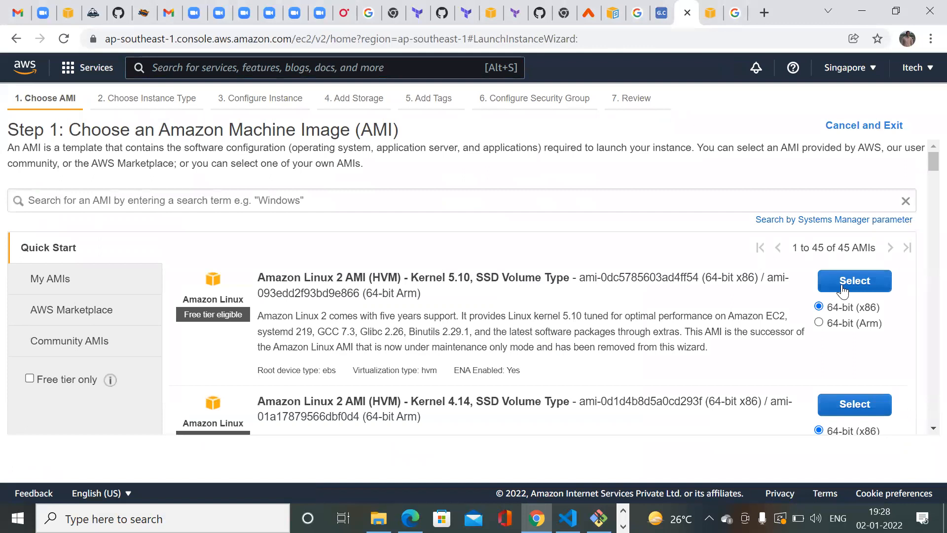
click(842, 290)
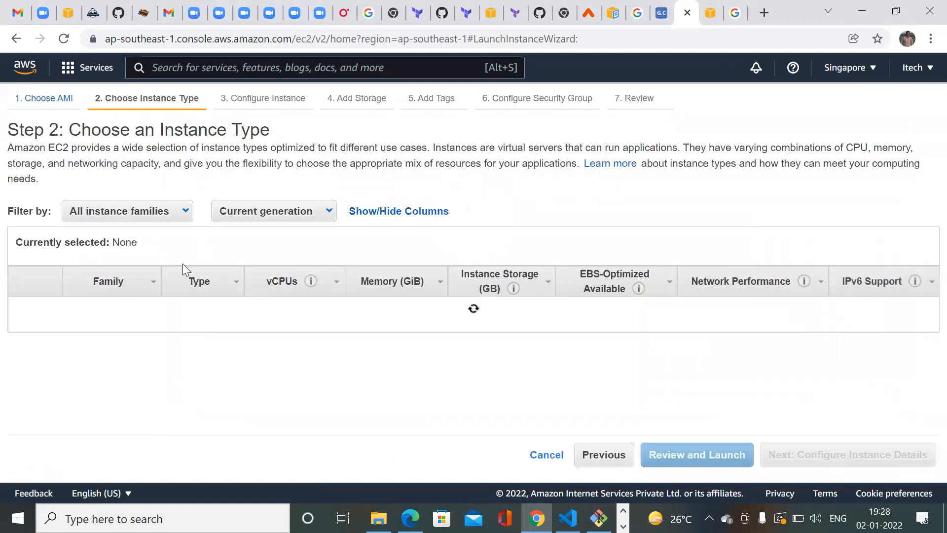
click(810, 458)
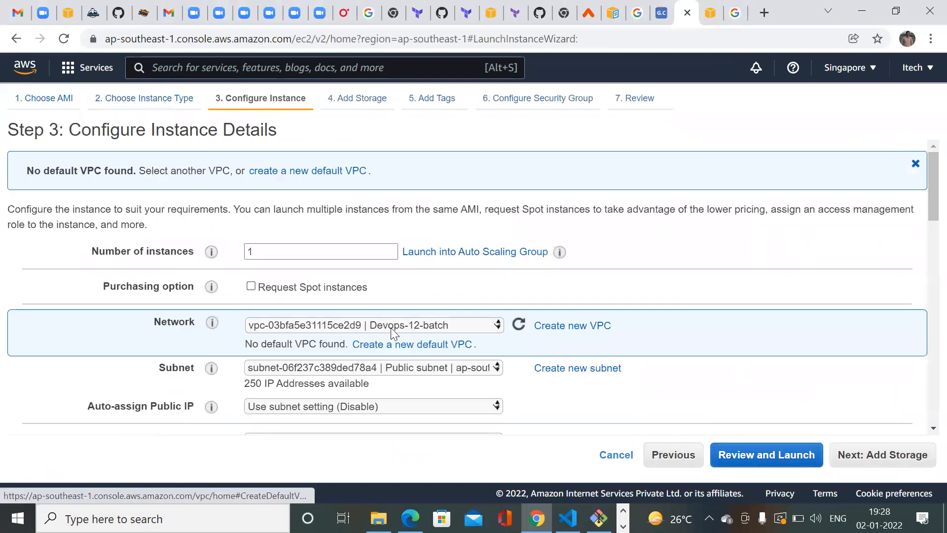
- Enable auto-assigning a public IP, keeping the Devops-12-batch VPC and its Public subnet for the instance
click(301, 409)
click(268, 435)
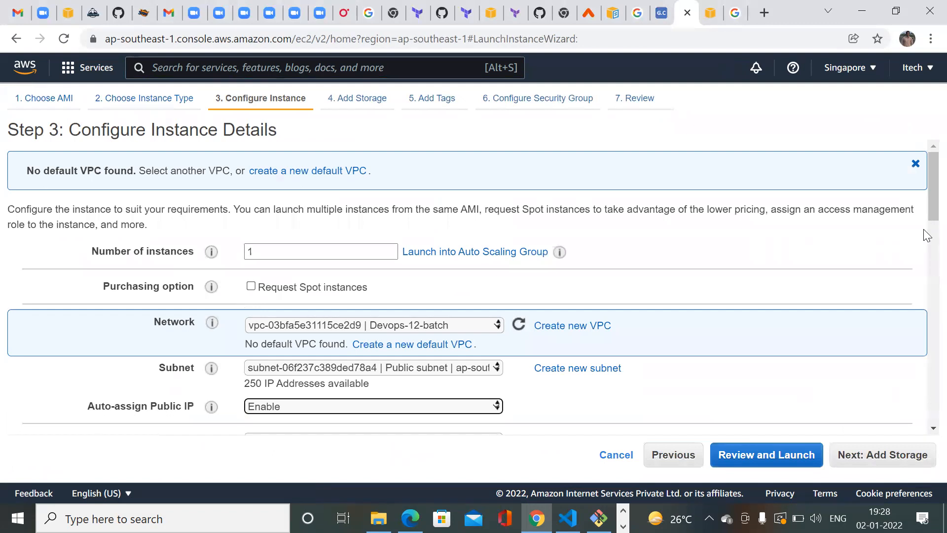
scroll(927, 242, down, 3)
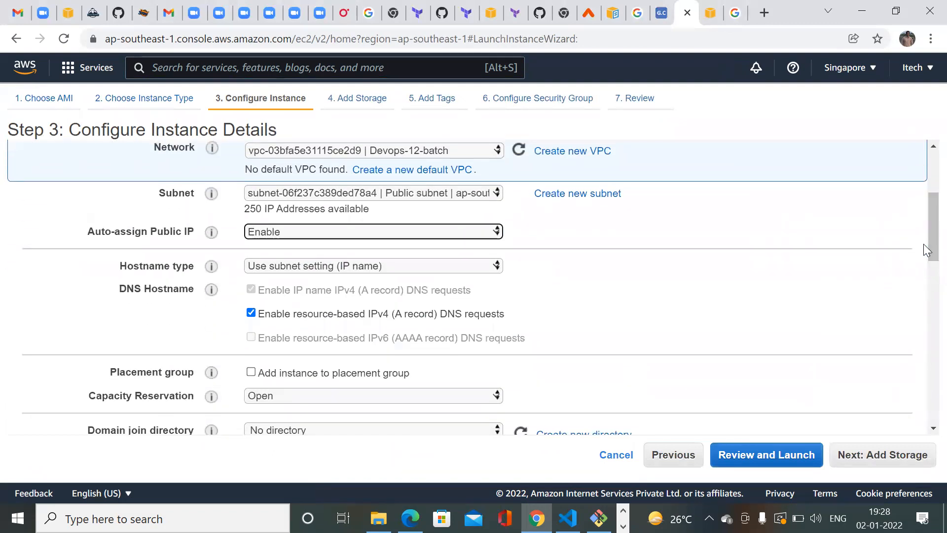
click(854, 456)
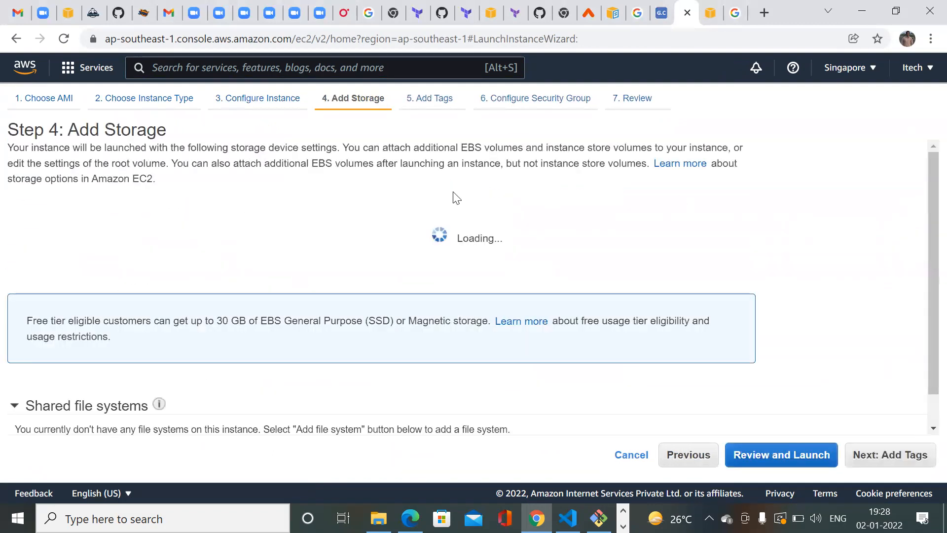
- Keep the default storage without tags and assign the existing launch-wizard-1 security group
click(850, 453)
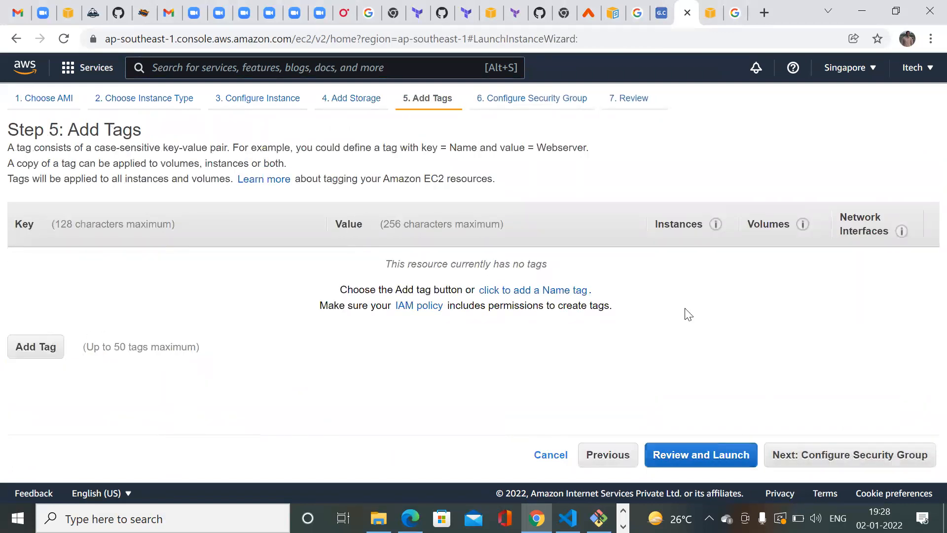
click(824, 451)
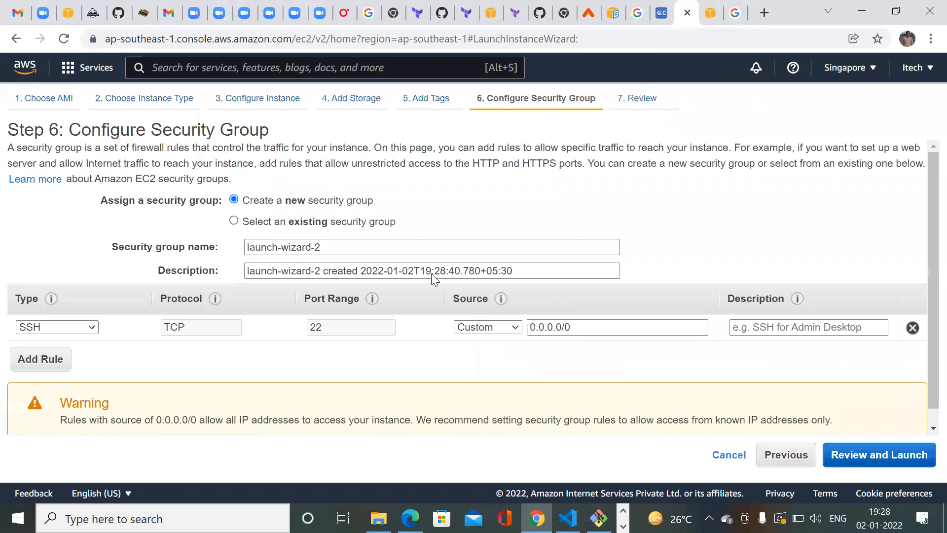
click(234, 221)
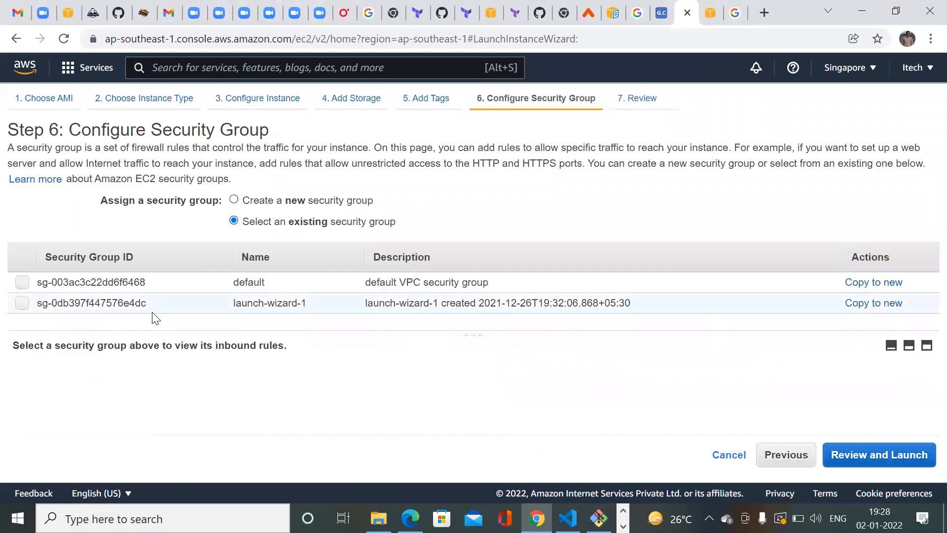
click(164, 309)
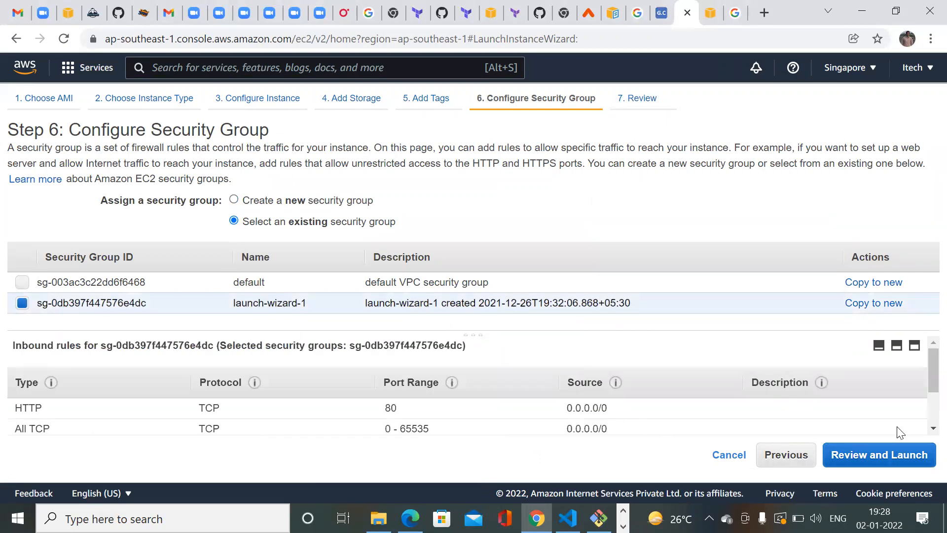
click(880, 456)
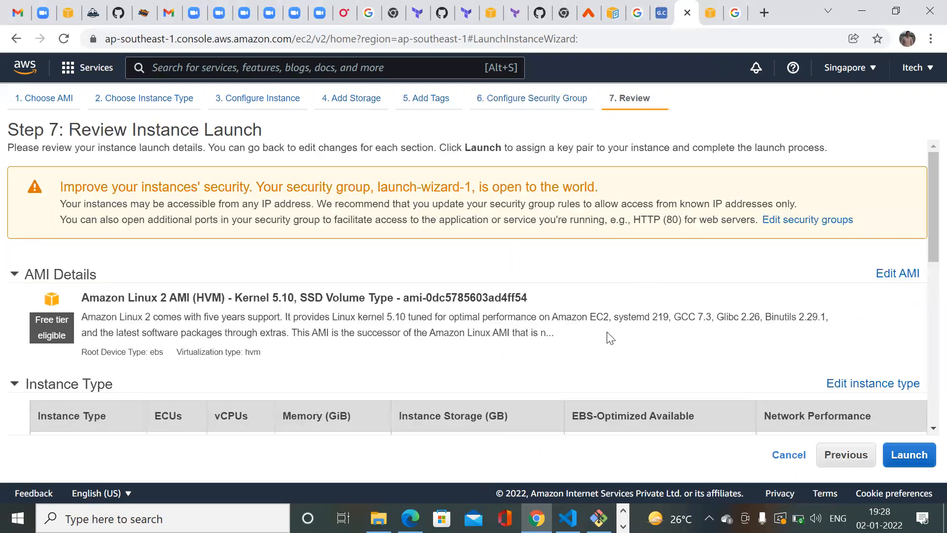
- Launch the instance with the existing key pair devopsbatch, acknowledging access to its private key file, and show the instances list
click(904, 451)
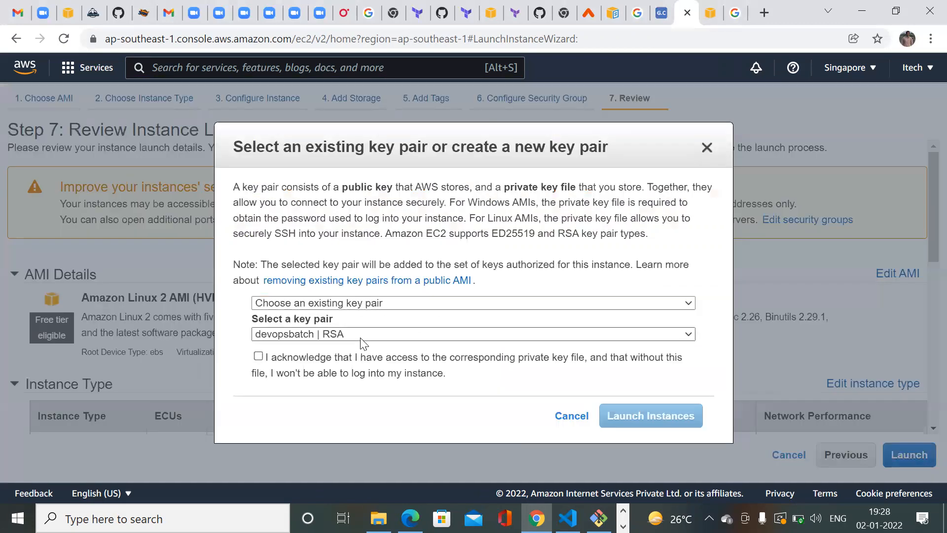
click(258, 356)
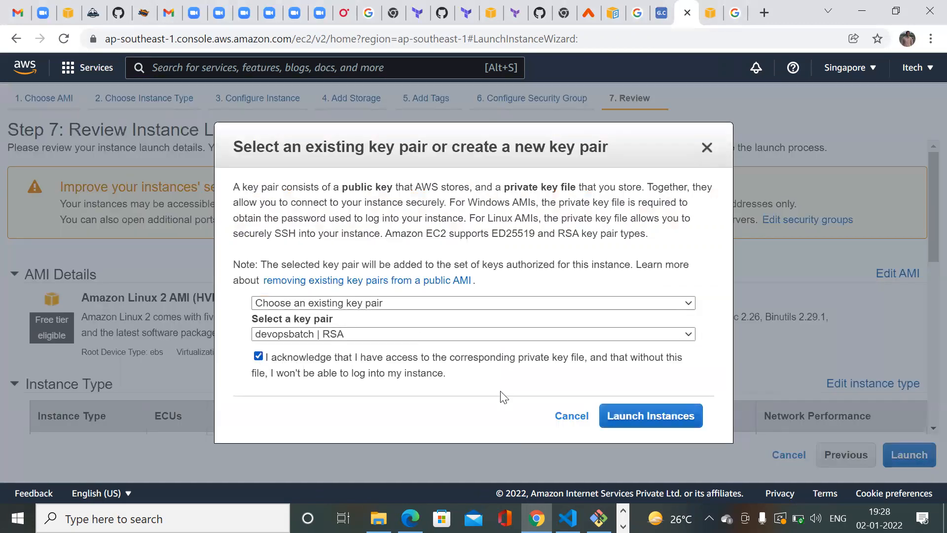
click(680, 418)
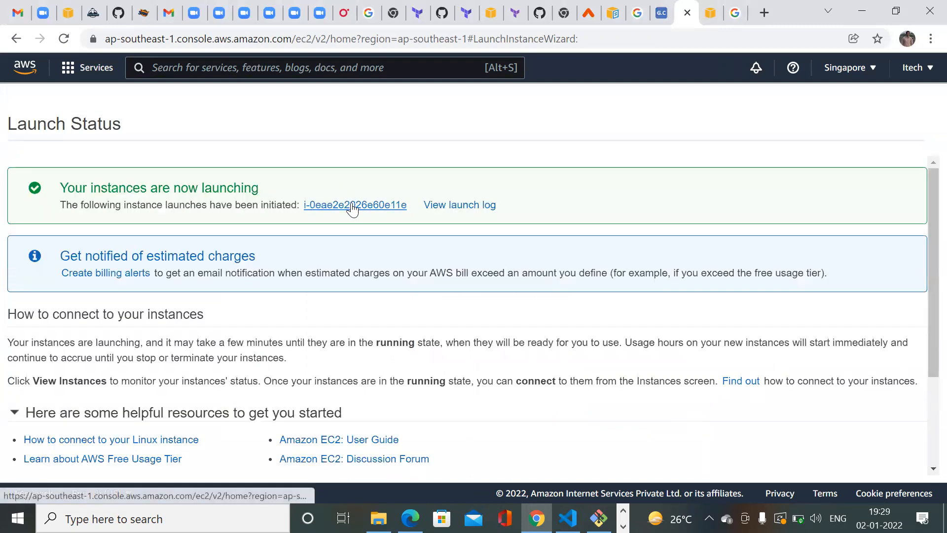
drag(924, 279, 923, 382)
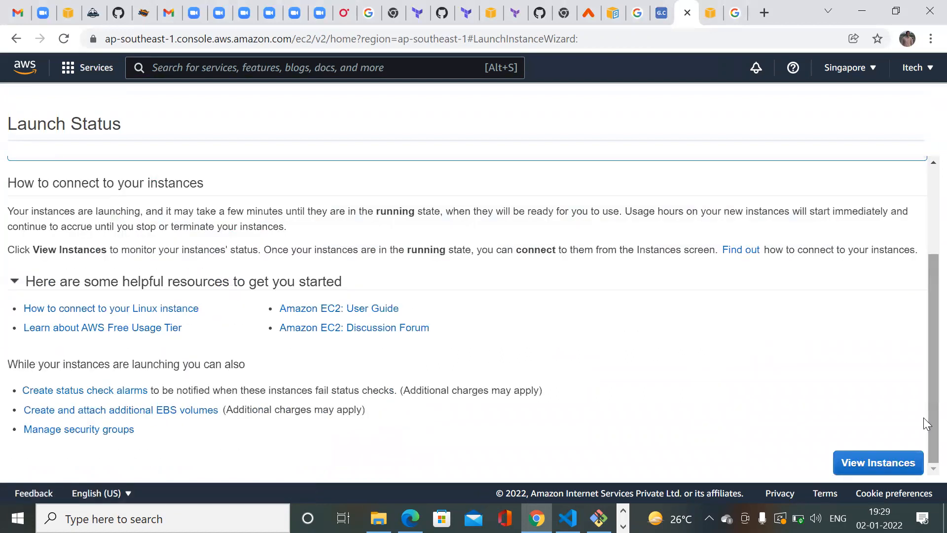
click(876, 464)
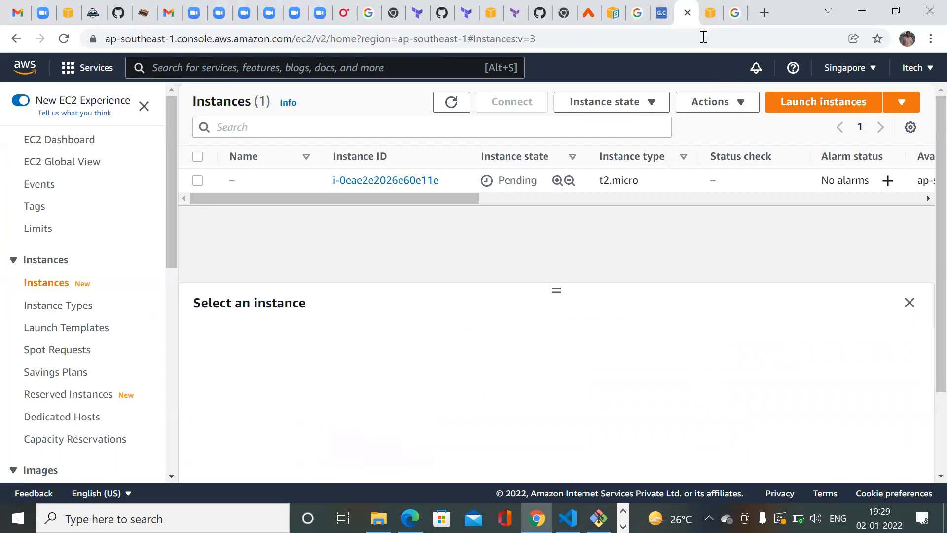
- Open EC2 in the browser tab showing transit gateway attachments, and switch the other EC2 tab to the Mumbai region
click(705, 17)
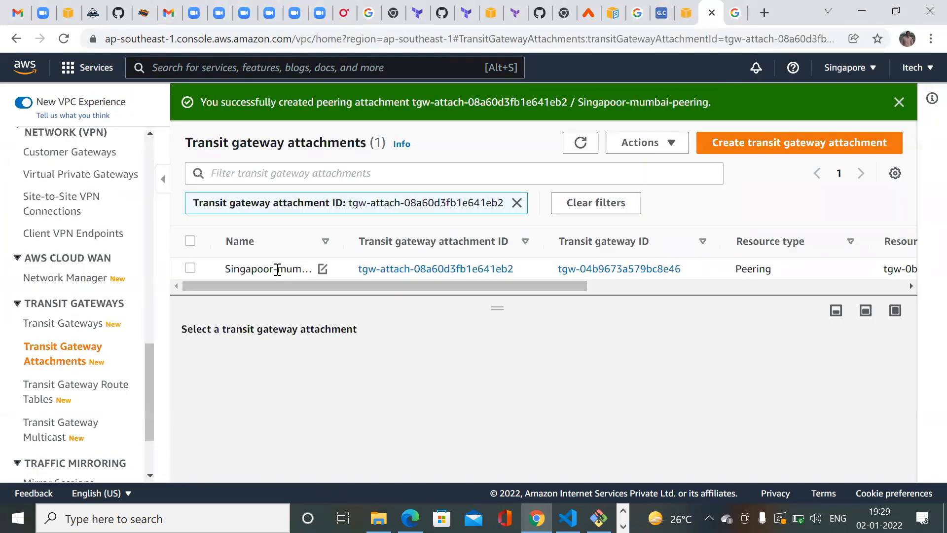
click(236, 70)
text(ec2)
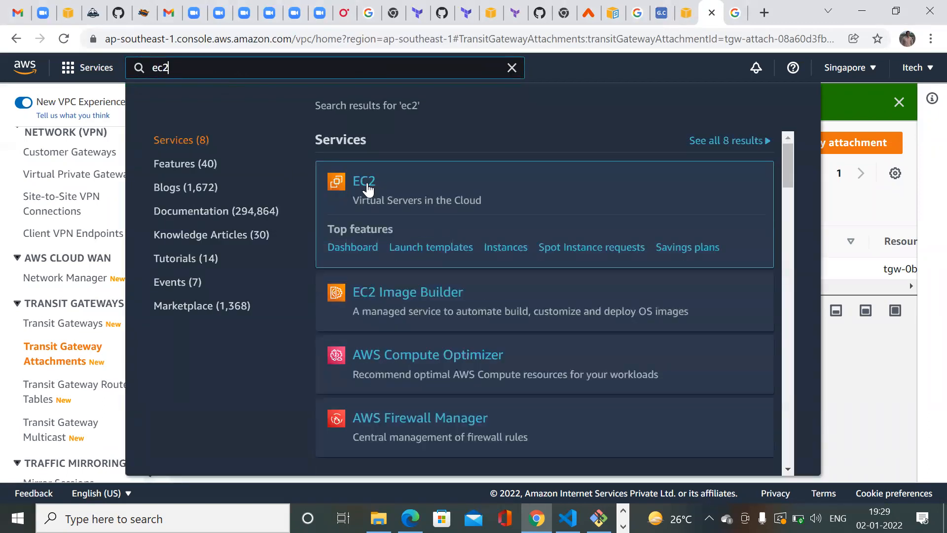
click(365, 188)
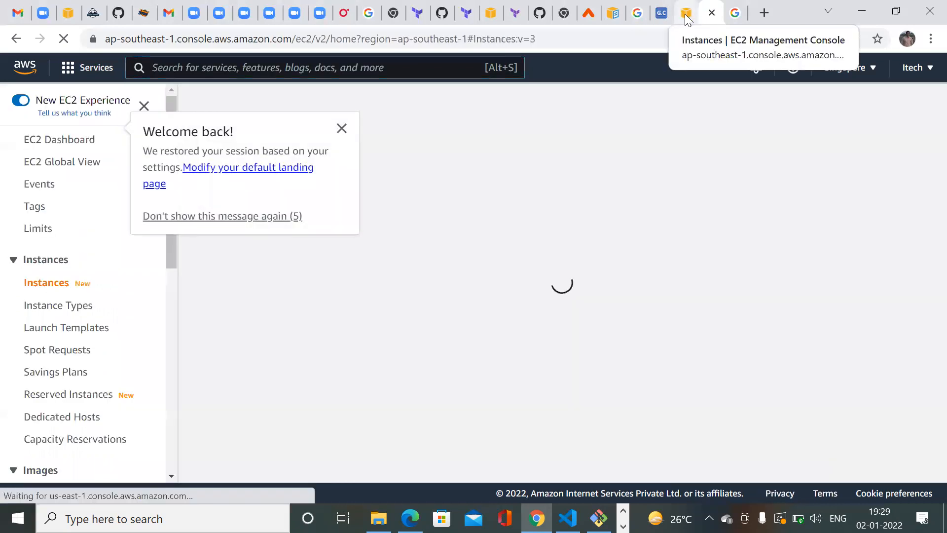
click(686, 17)
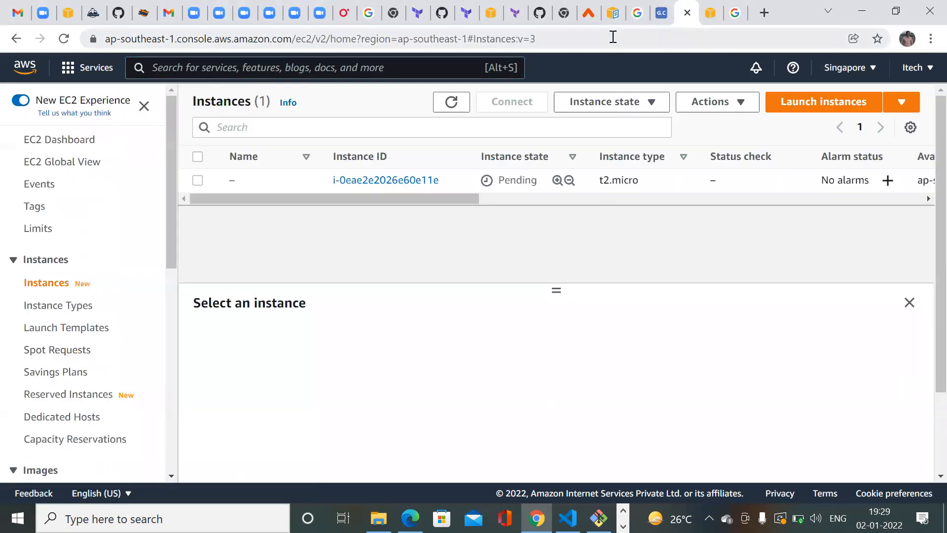
click(715, 14)
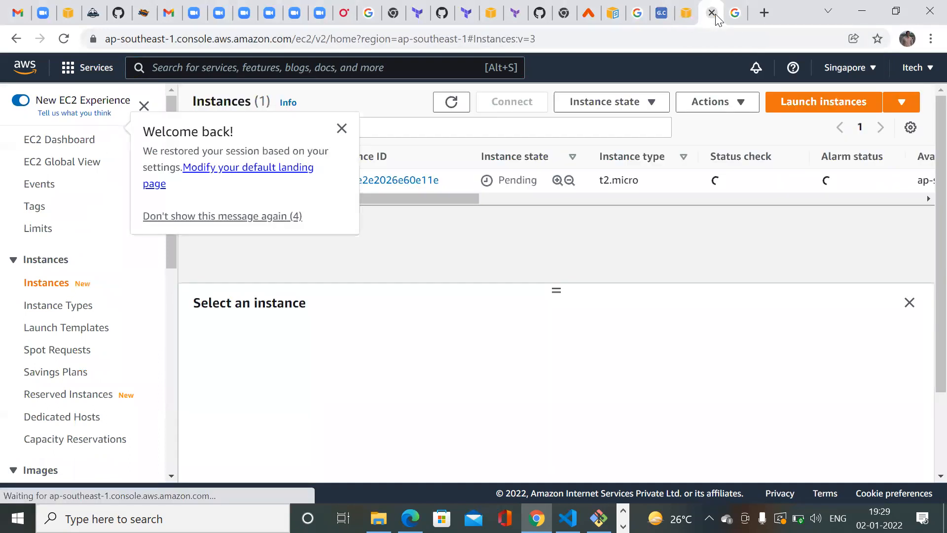
click(687, 14)
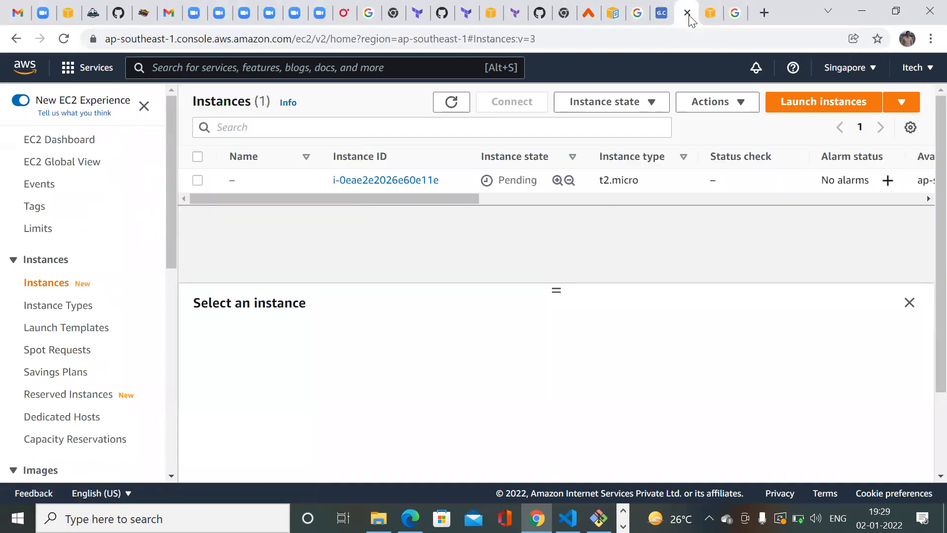
click(856, 72)
click(719, 331)
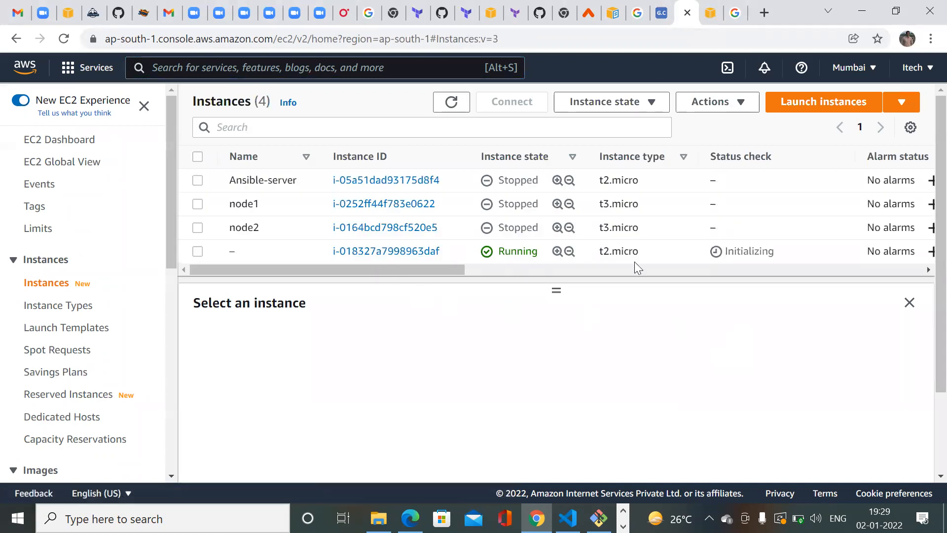
- Connect to the running unnamed t2.micro instance in Mumbai through EC2 Instance Connect as ec2-user and enter a few blank lines in its terminal
click(406, 252)
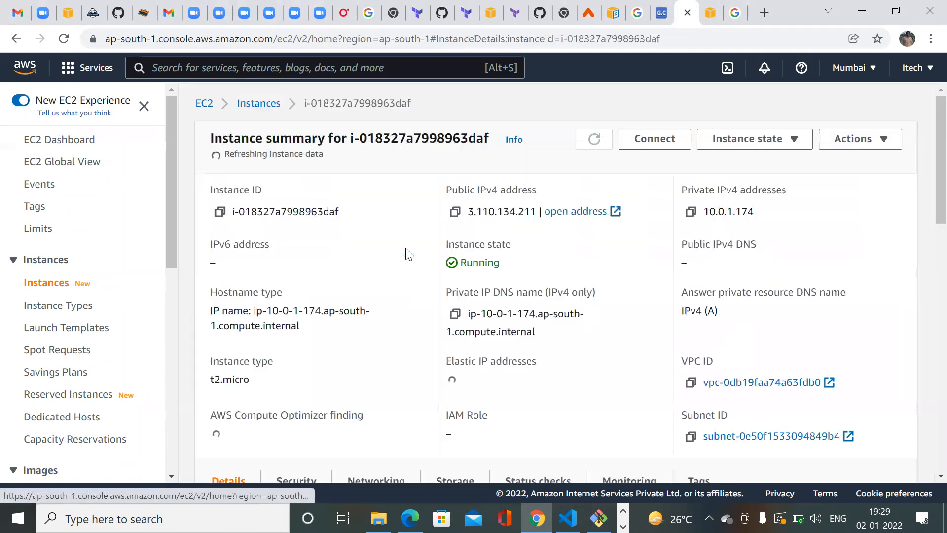
click(656, 139)
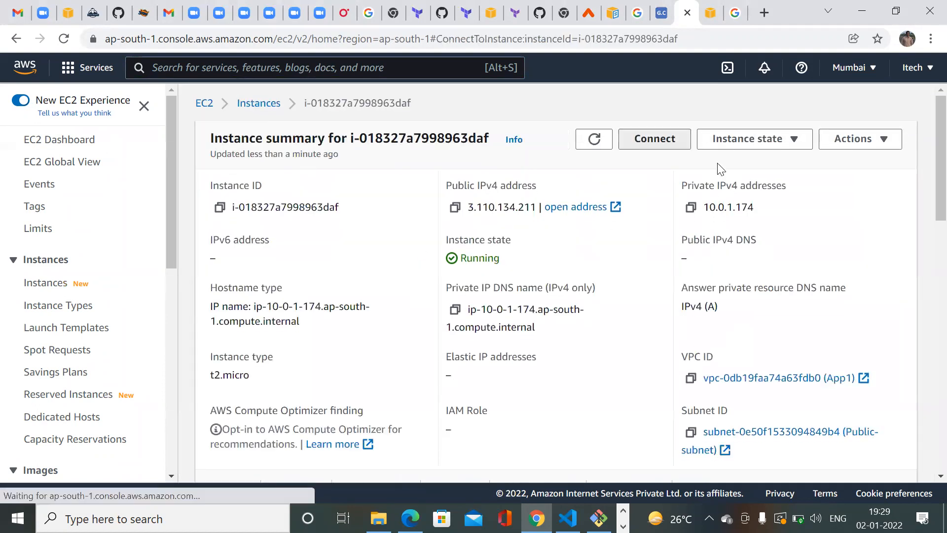
scroll(925, 197, down, 2)
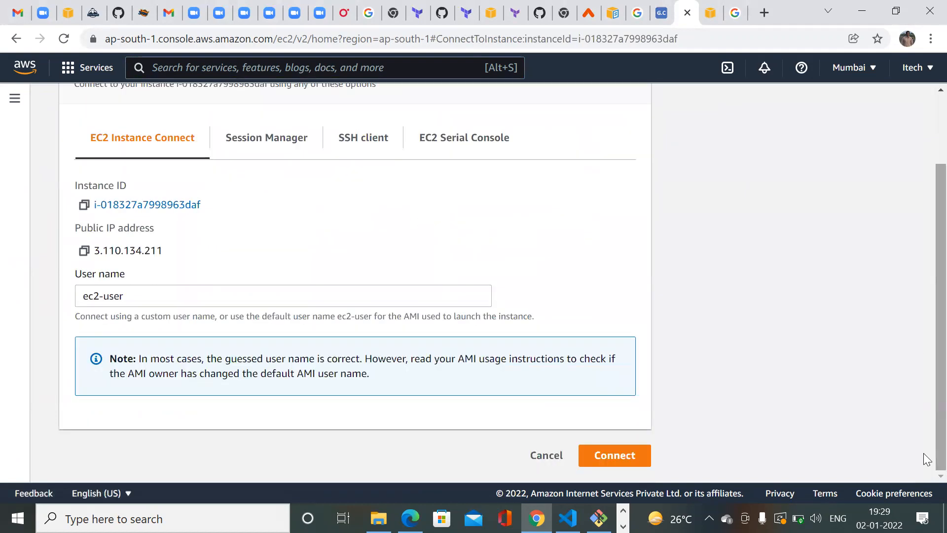
click(610, 462)
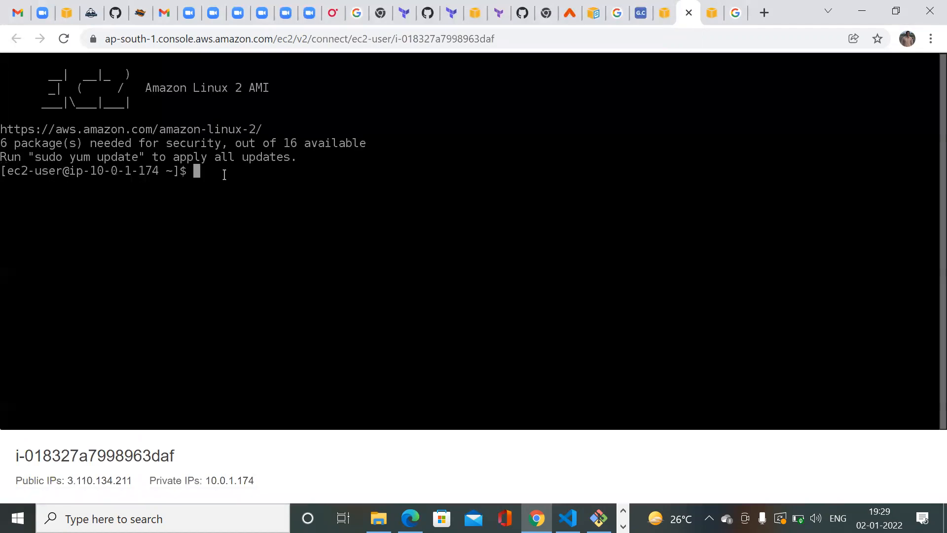
key(Return)
key(Return)
key(Return)
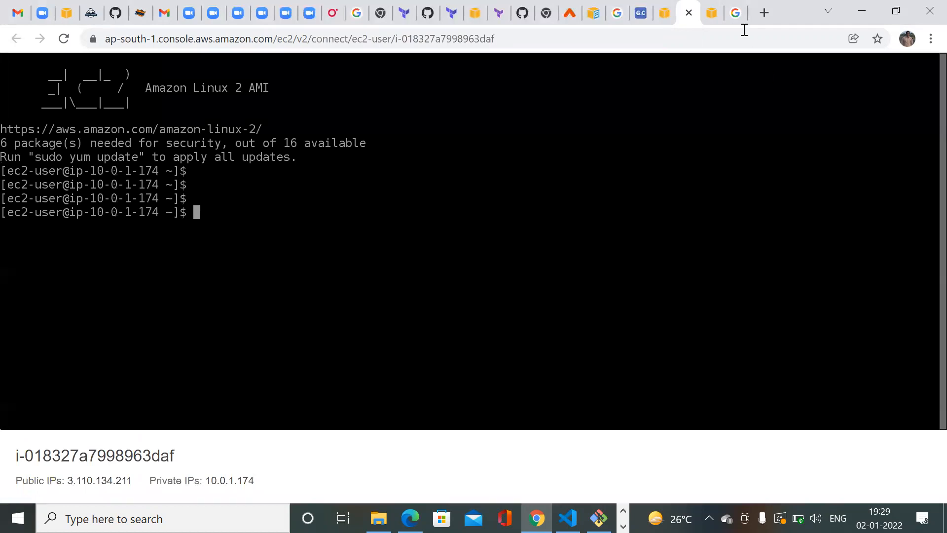
- Open the Singapore instance's summary and copy its public IPv4 address
click(711, 13)
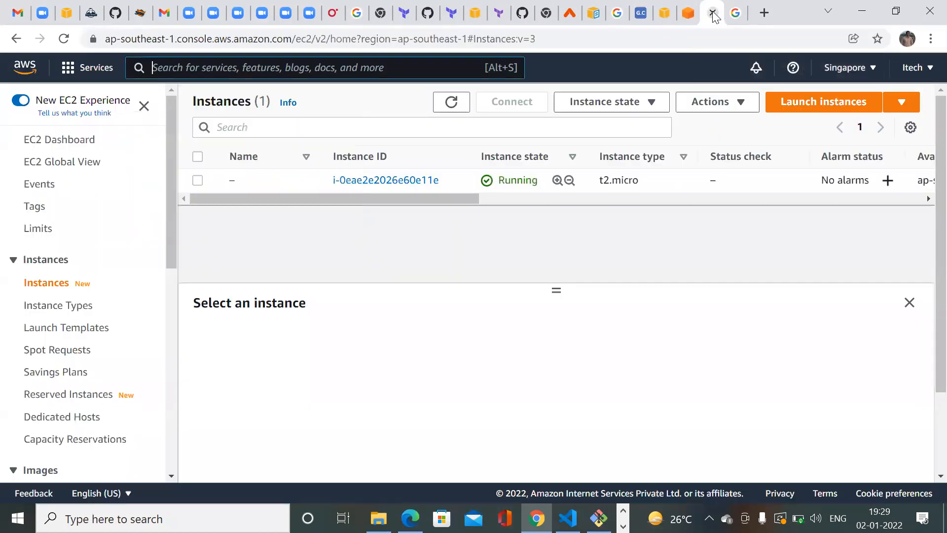
click(382, 186)
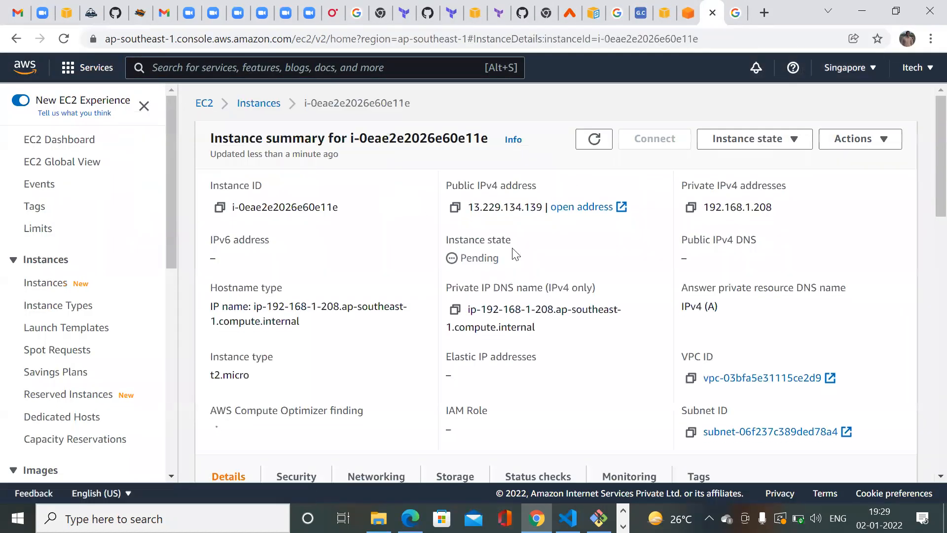
click(454, 208)
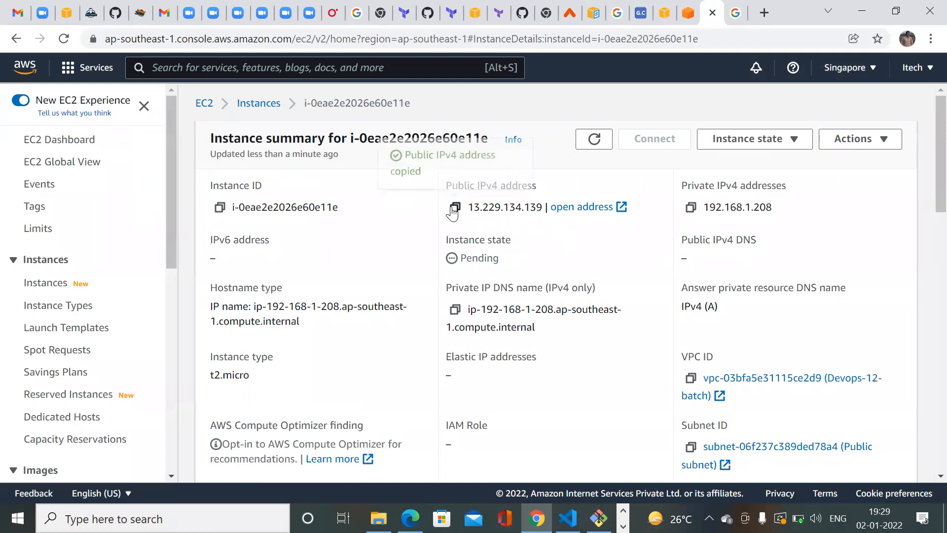
- Ping the Singapore instance's public address 13.229.134.139 from the Mumbai instance's terminal and stop the ping after a few replies
click(688, 16)
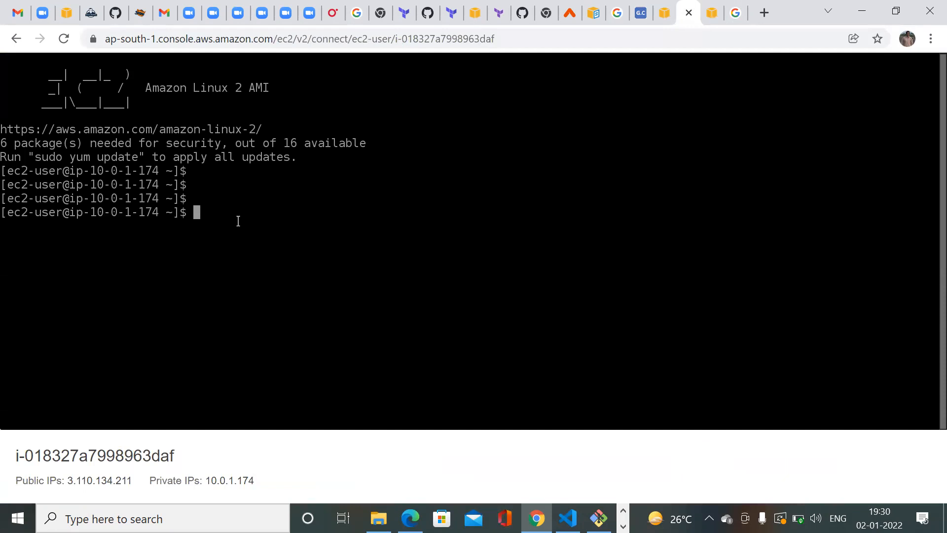
text(ping)
click(711, 17)
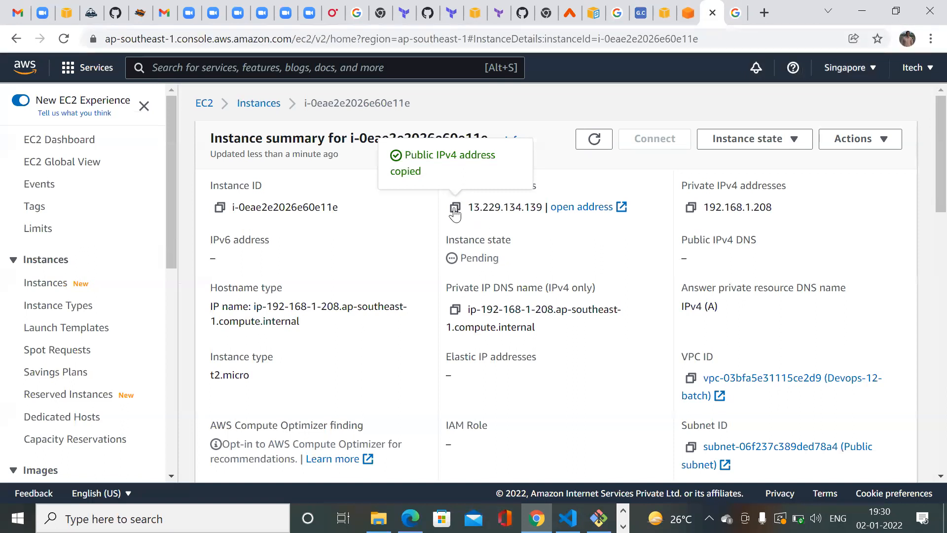
click(693, 16)
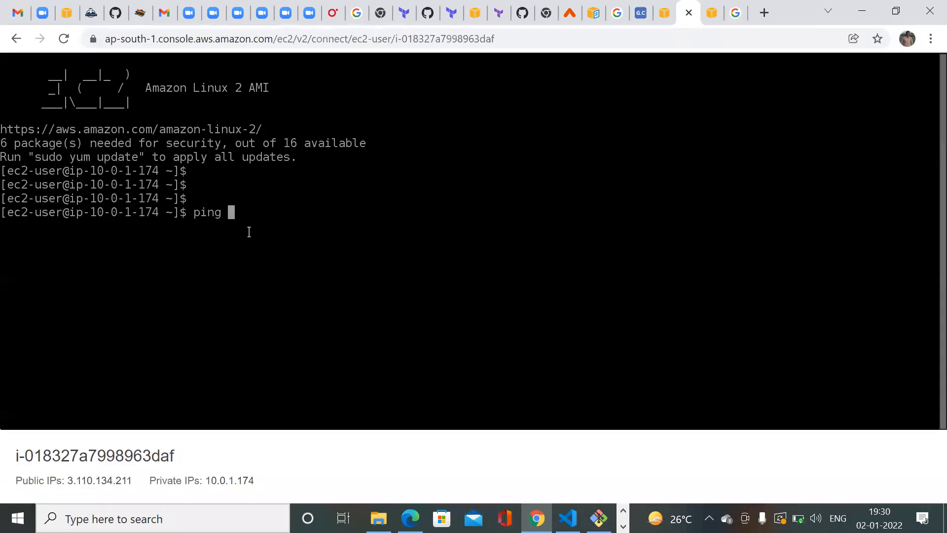
text(13.229.)
click(712, 15)
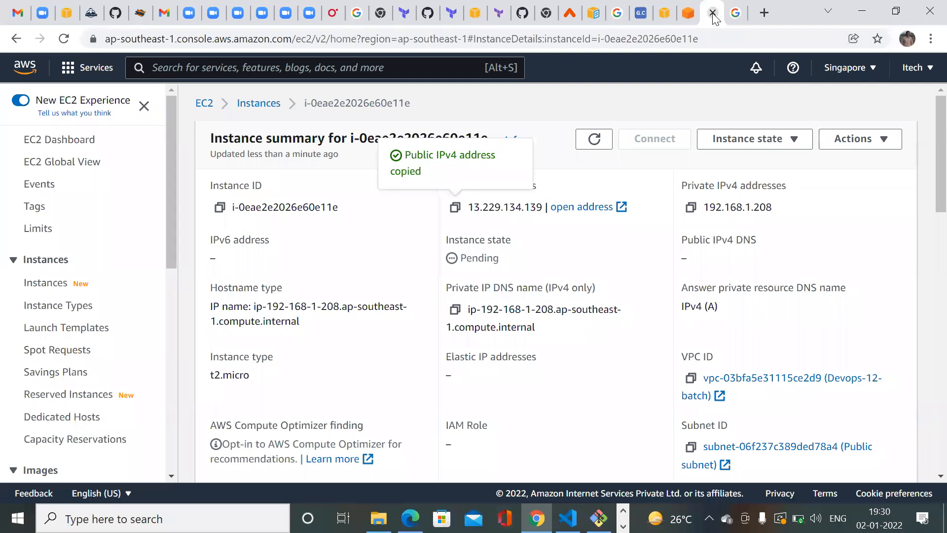
click(689, 15)
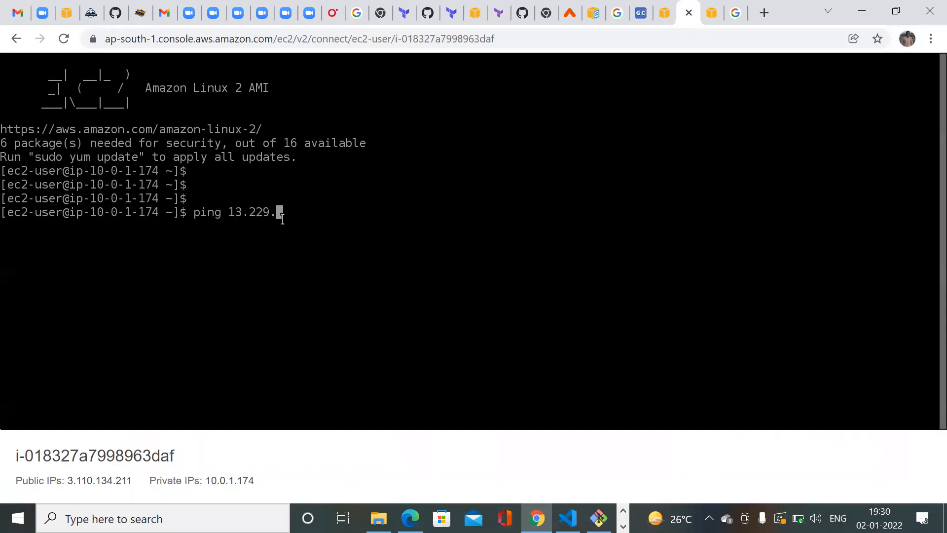
text(134.139)
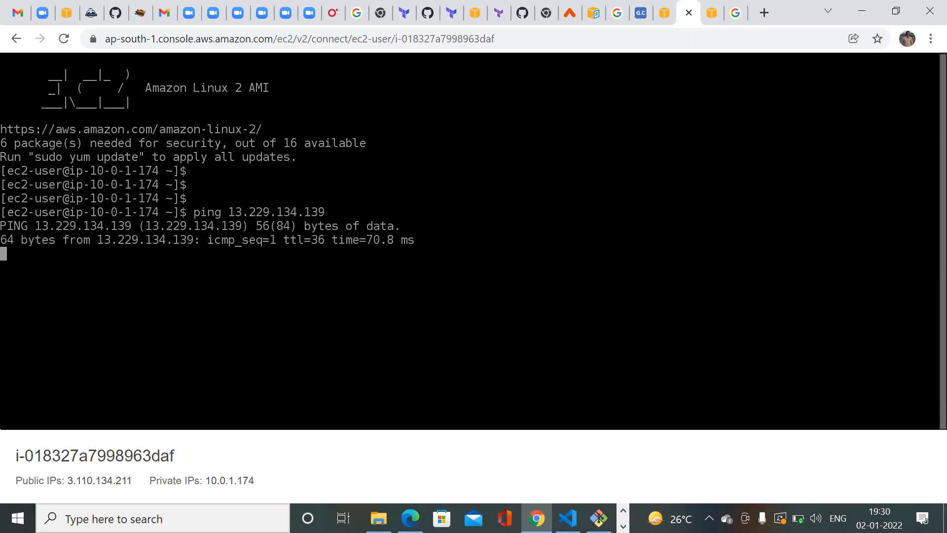
key(ctrl+c)
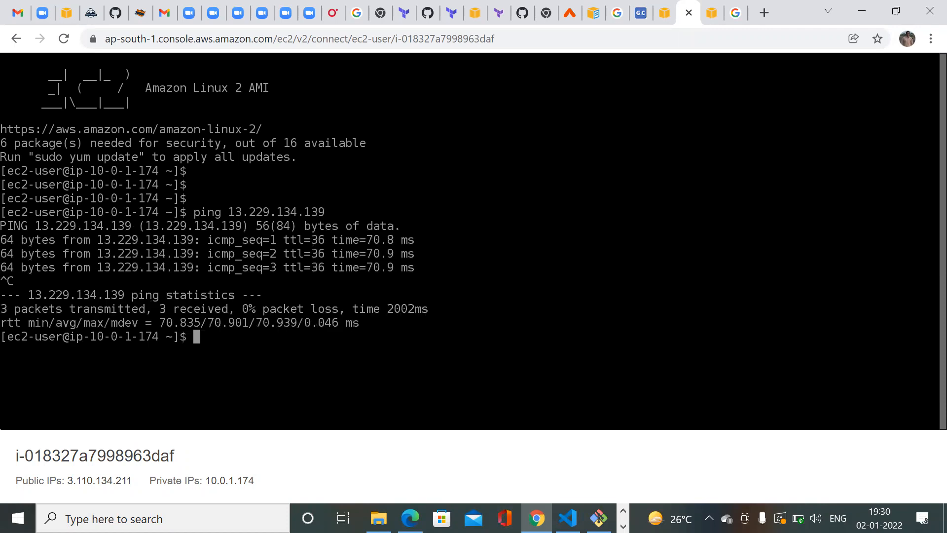
- Ping the Singapore instance's private address 192.168.1.208 from the Mumbai terminal, stop it, and run the same ping again
click(712, 15)
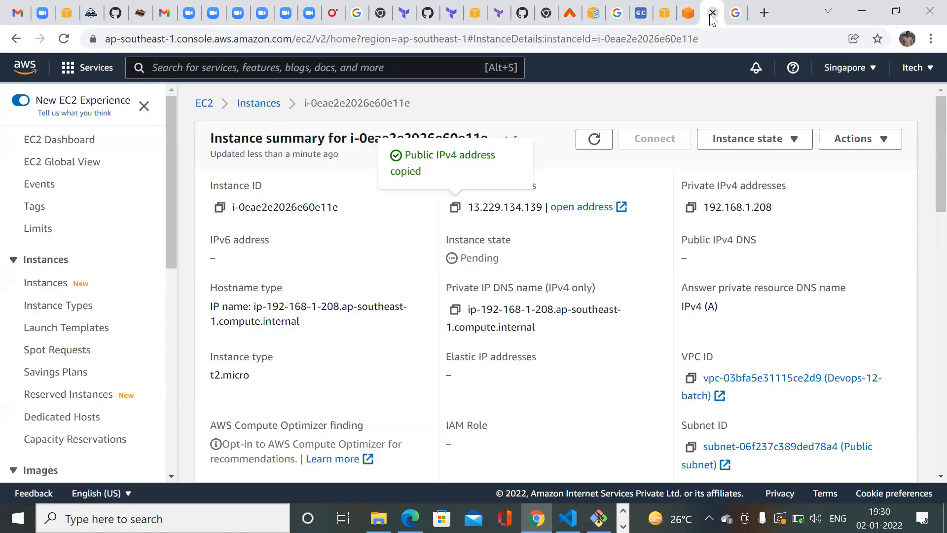
click(691, 208)
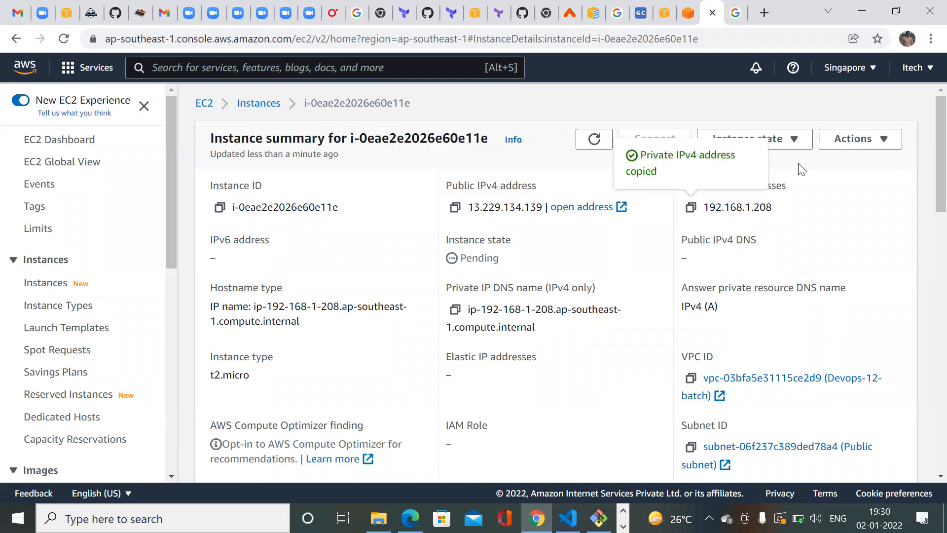
click(683, 18)
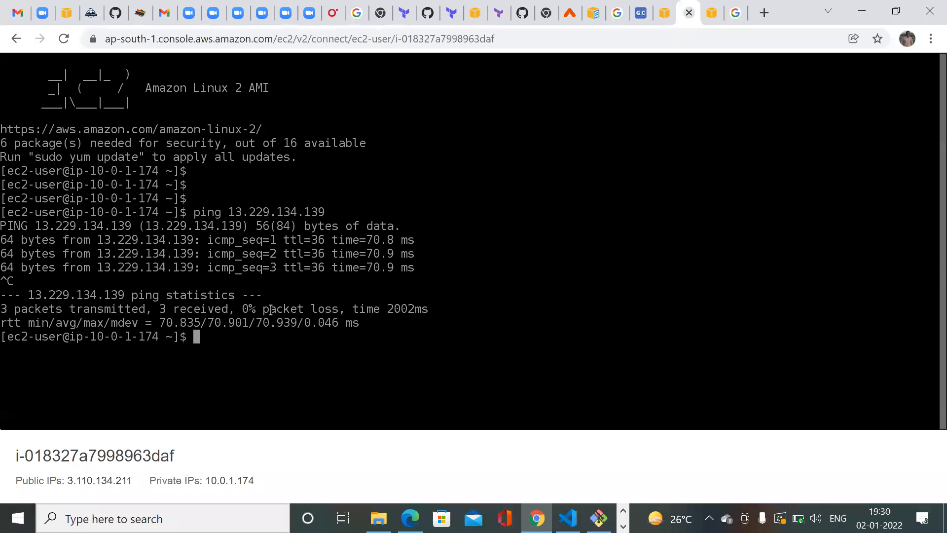
text(ping 192.168.1.)
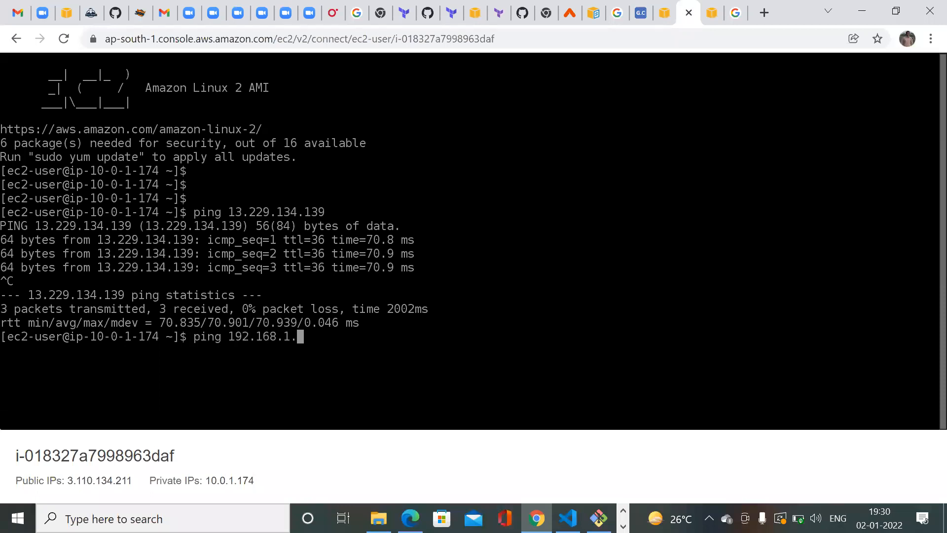
click(715, 15)
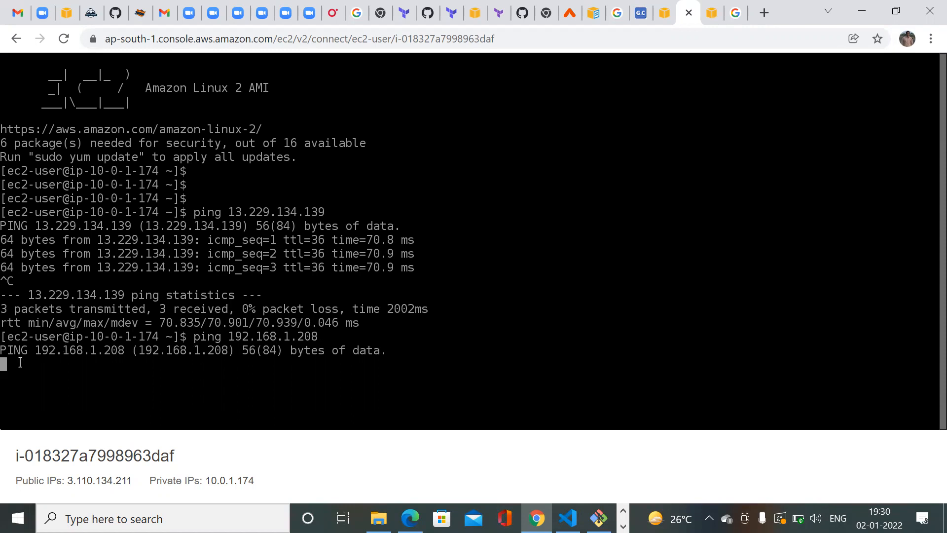
drag(67, 360, 312, 363)
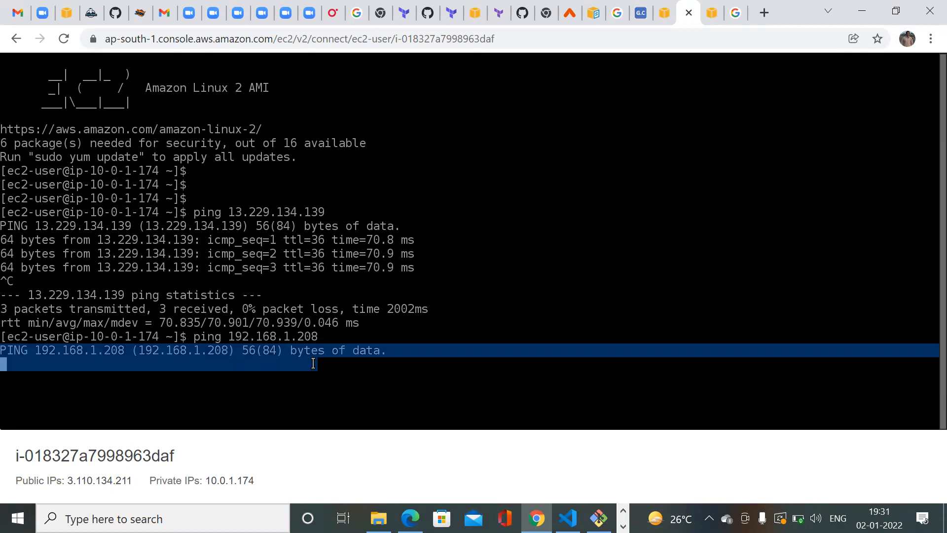
key(ctrl+c)
key(Up)
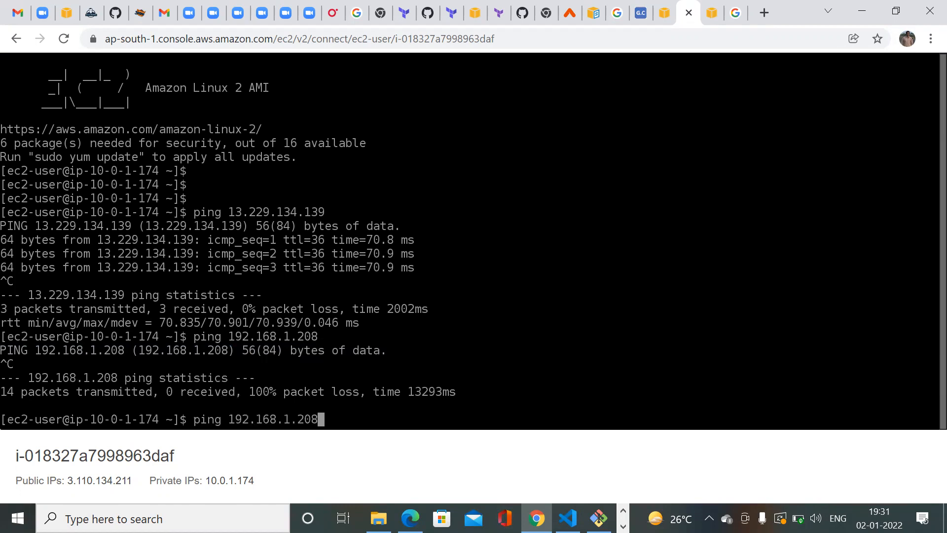
key(Return)
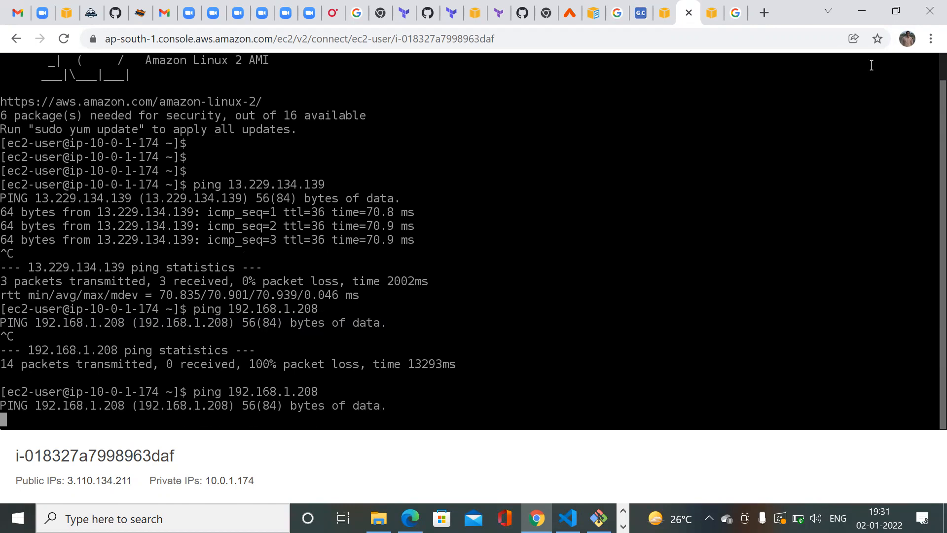
- Open VPC in the Mumbai browser tab and review the transit gateway attachments, including their states and associated route tables
click(666, 13)
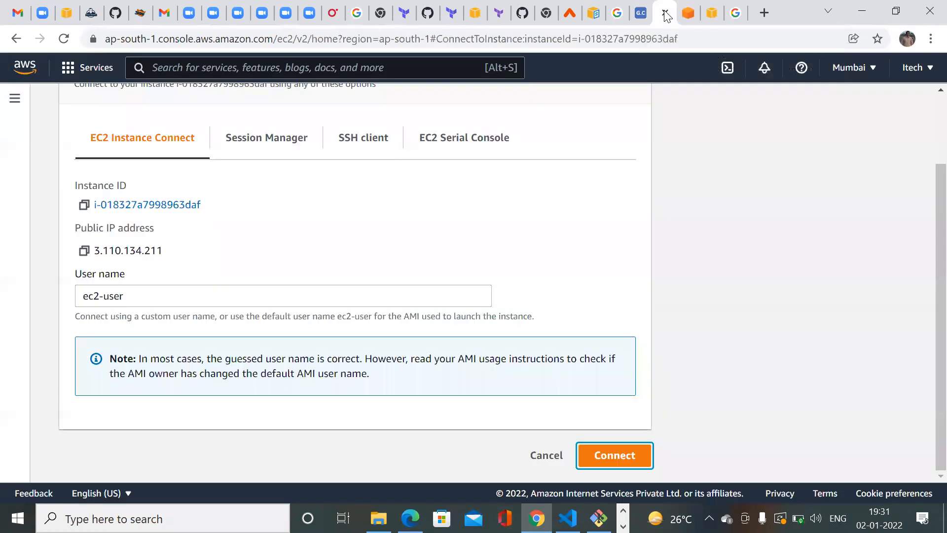
click(544, 459)
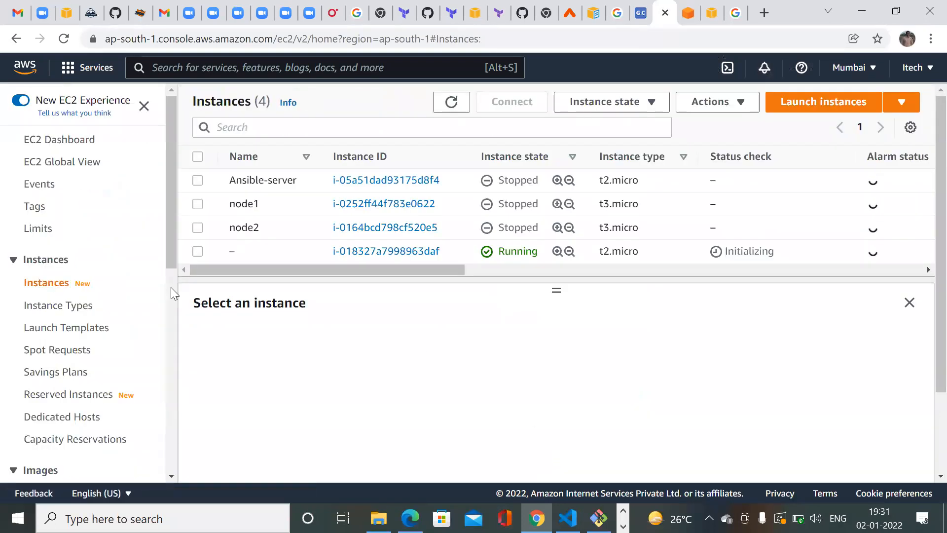
click(210, 66)
text(vpc)
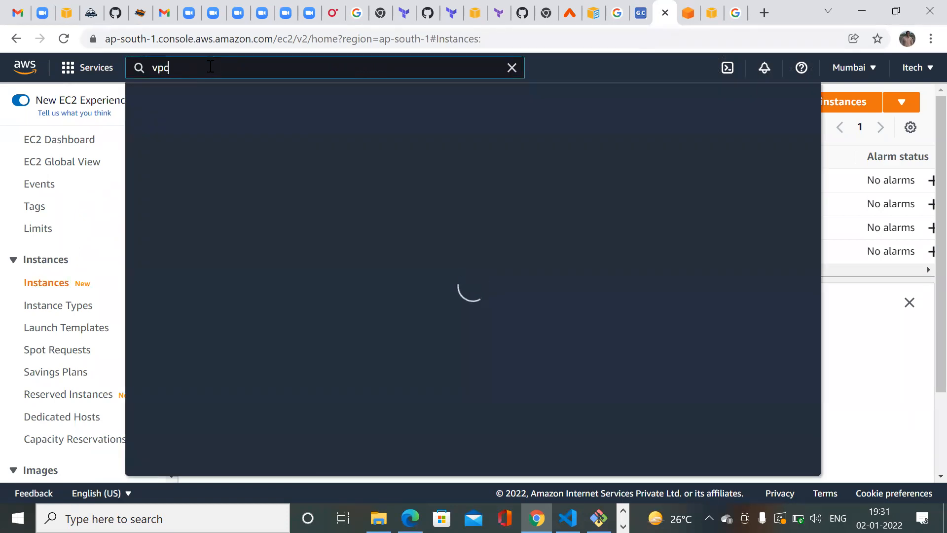
click(367, 182)
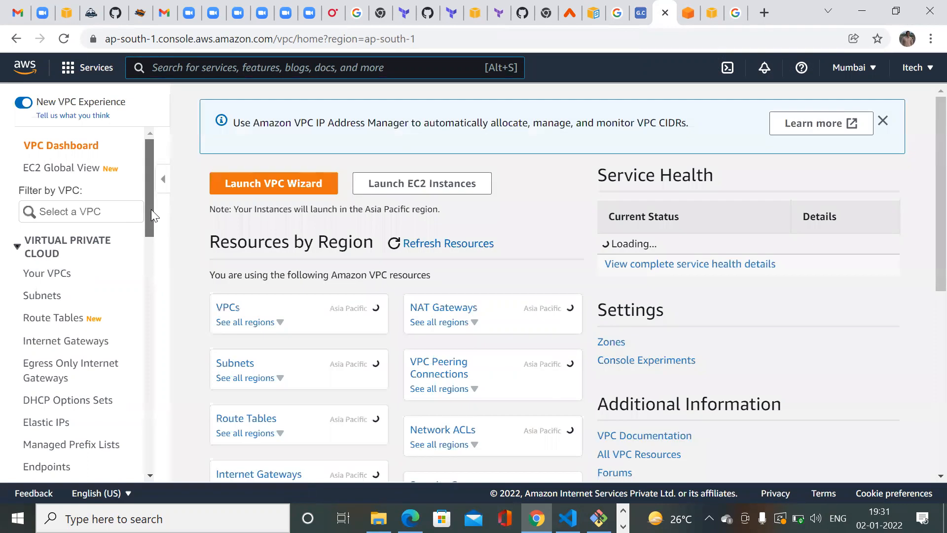
drag(151, 209, 168, 412)
click(71, 363)
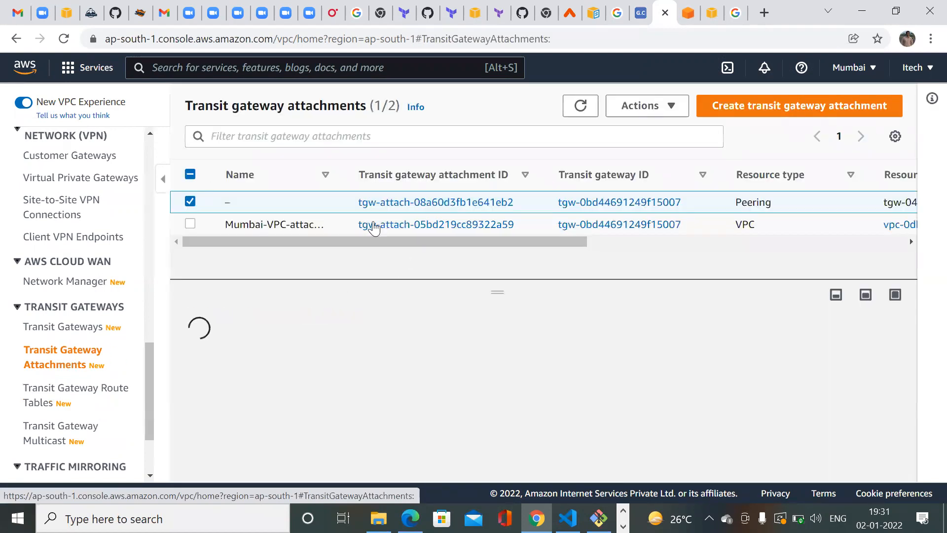
drag(301, 241, 575, 249)
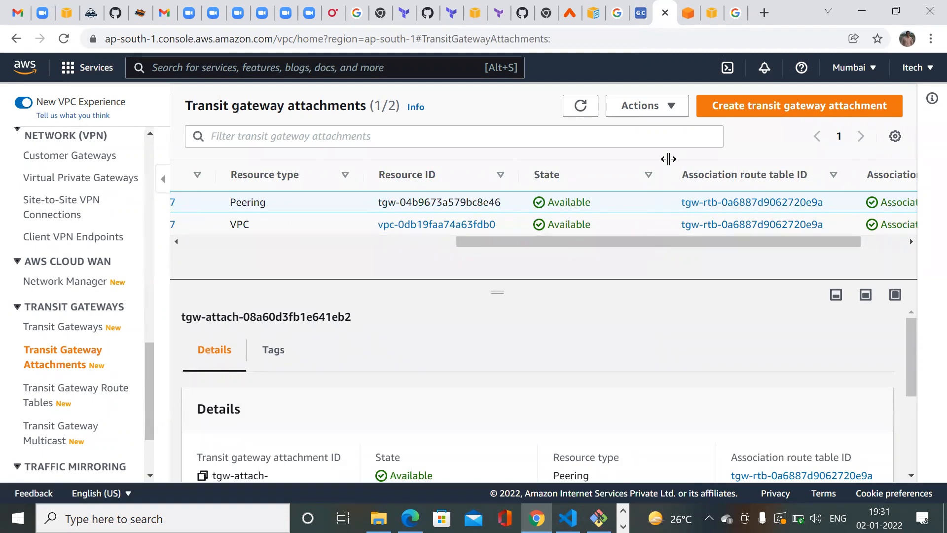
drag(580, 247, 245, 230)
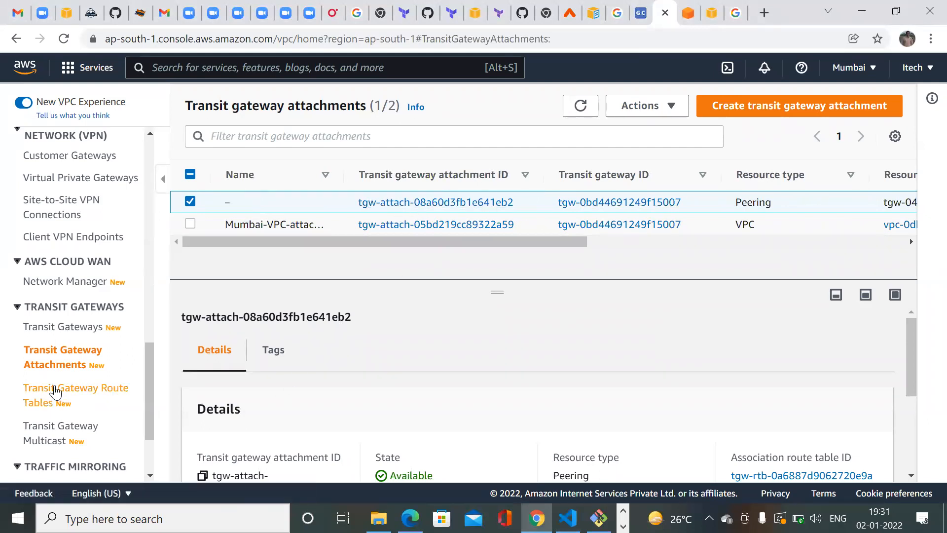
- Check the routes of the Mumbai transit gateway route table and start creating a static route, opening its CIDR entry
click(56, 393)
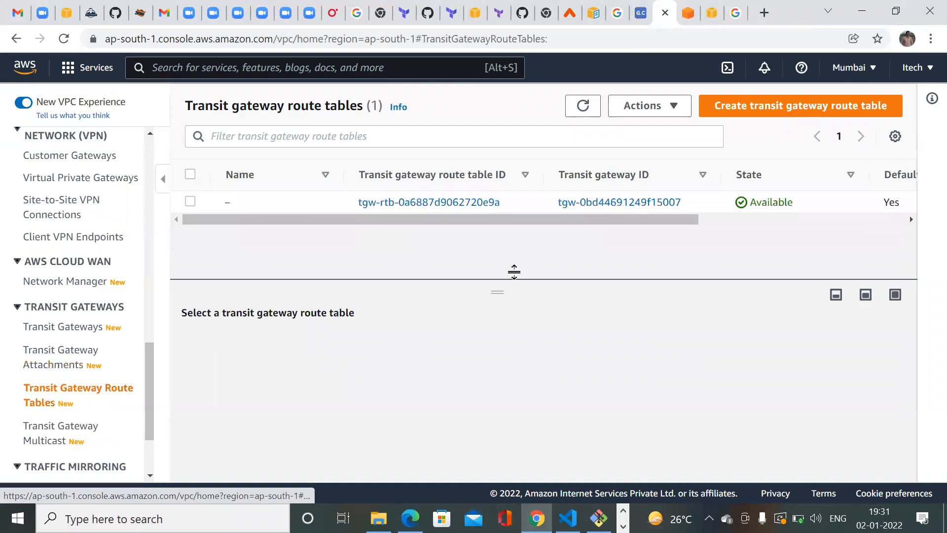
click(428, 202)
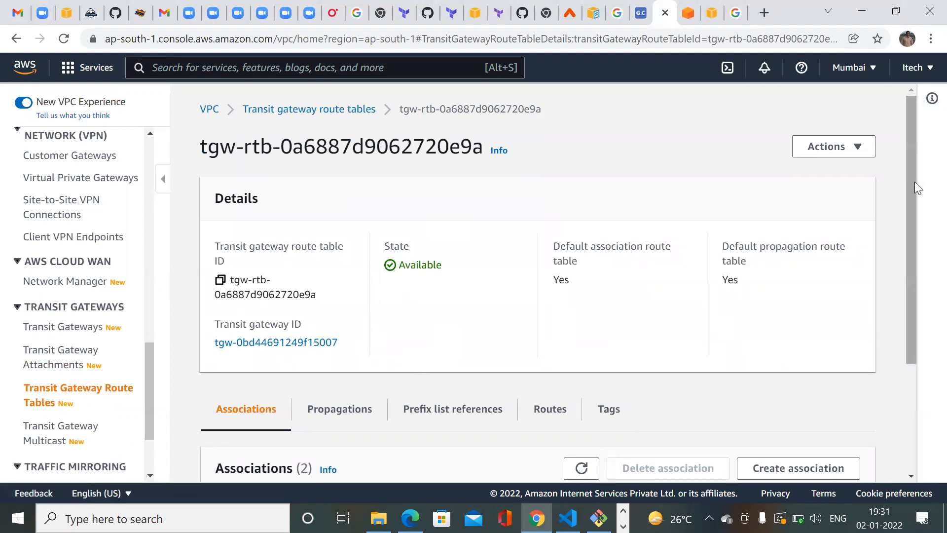
drag(915, 187, 923, 328)
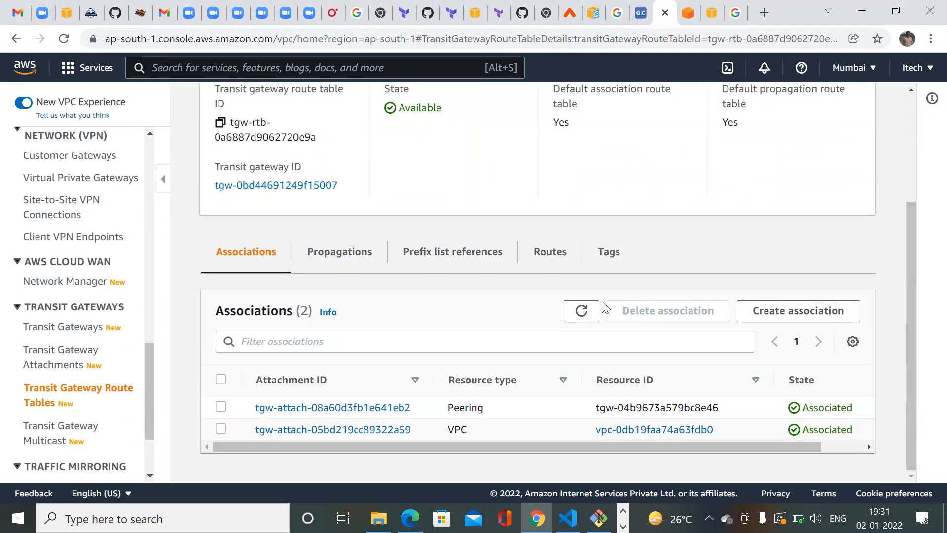
click(550, 252)
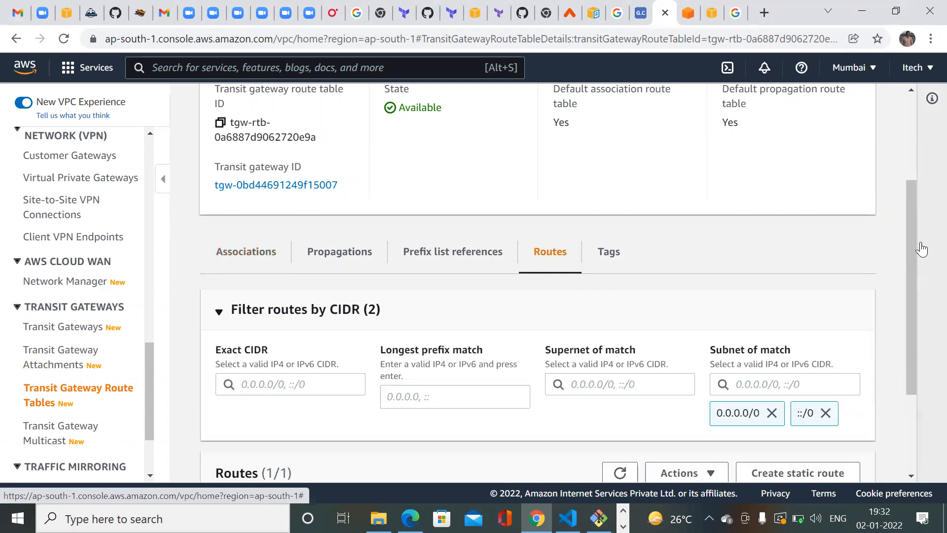
drag(917, 239, 925, 364)
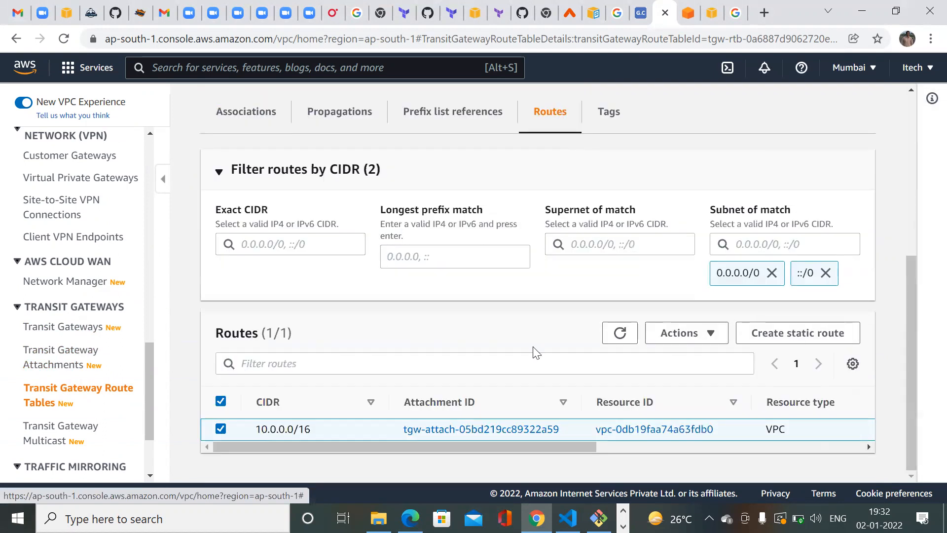
click(764, 334)
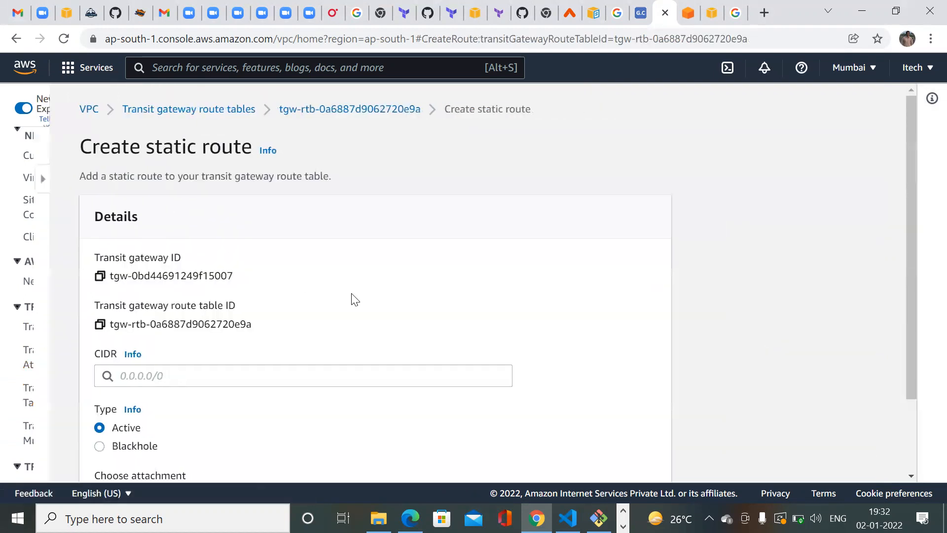
click(91, 377)
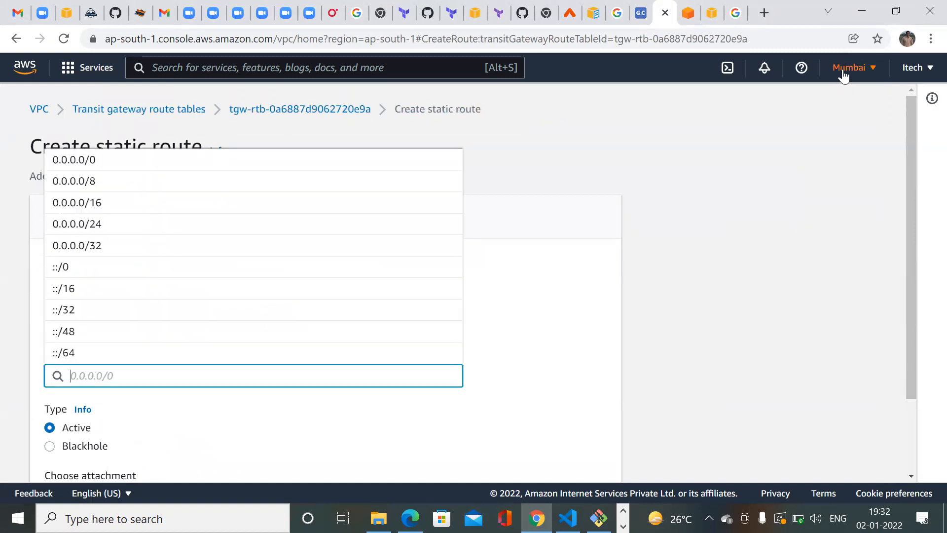
- Open VPC in the Singapore tab and copy the Devops-12-batch VPC's IPv4 CIDR 192.168.1.0/24
click(688, 16)
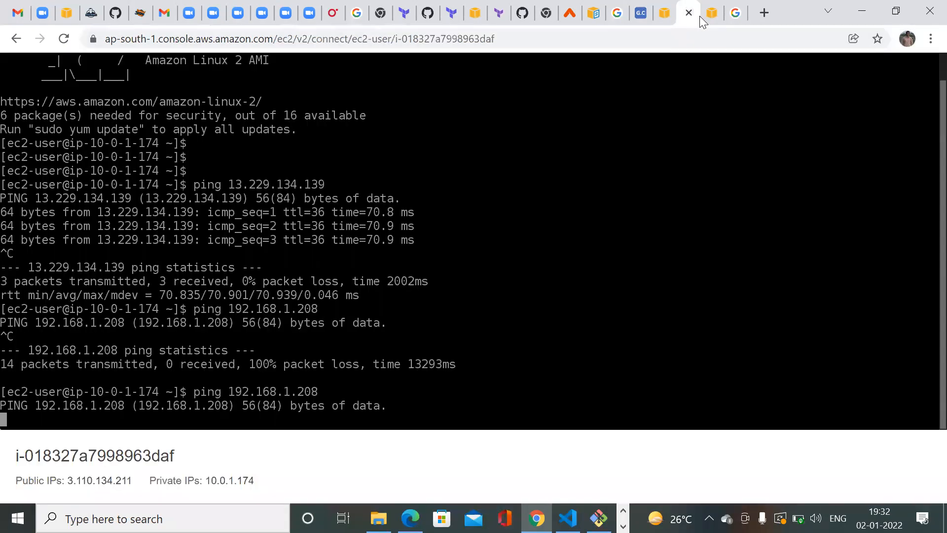
click(711, 14)
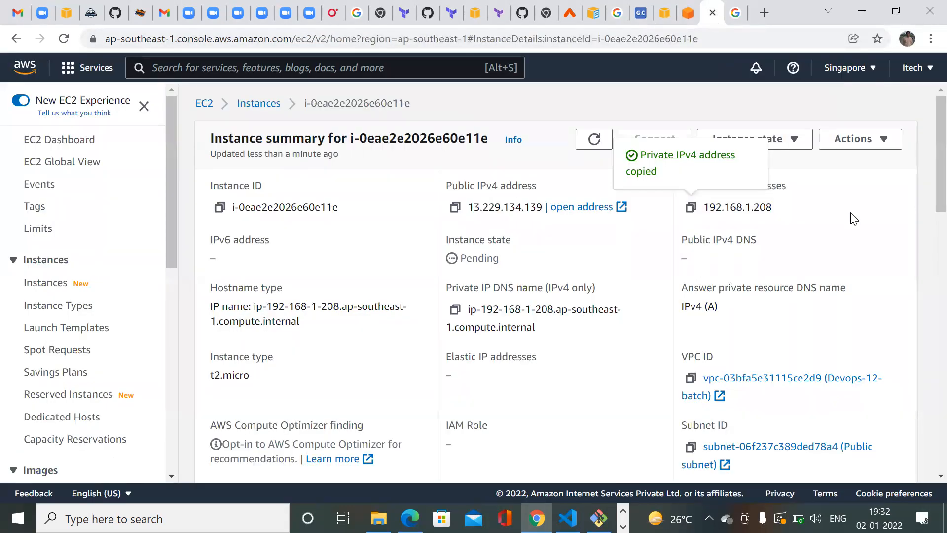
click(219, 73)
text(vpc)
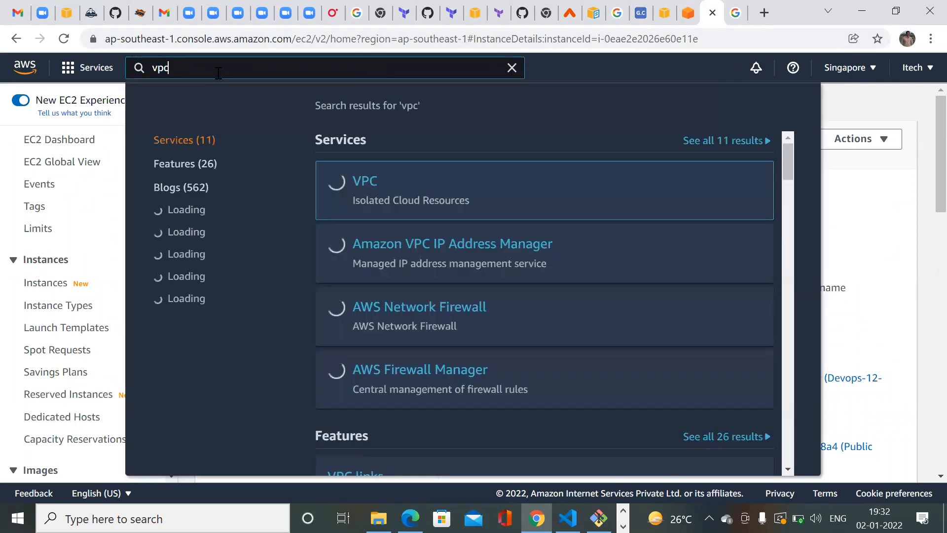
click(364, 180)
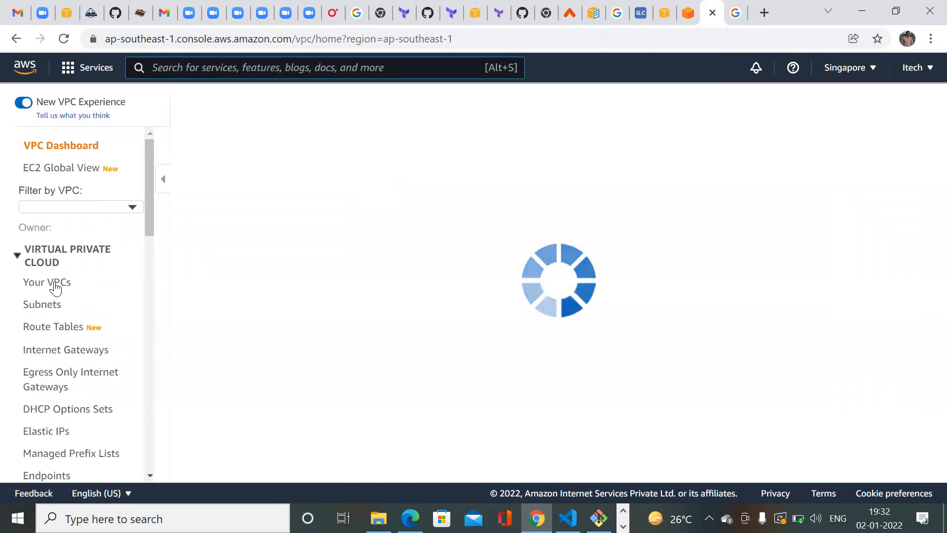
click(55, 288)
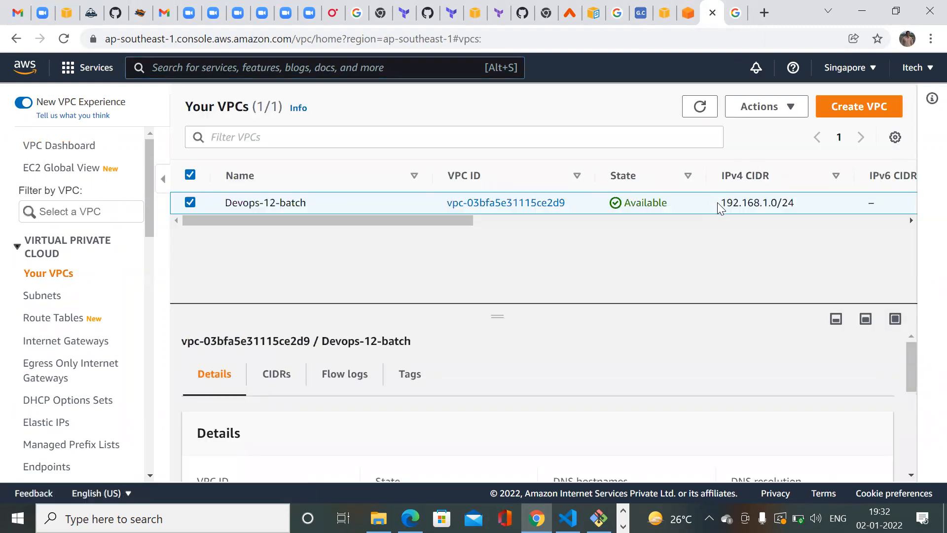
drag(718, 207, 810, 210)
key(ctrl+c)
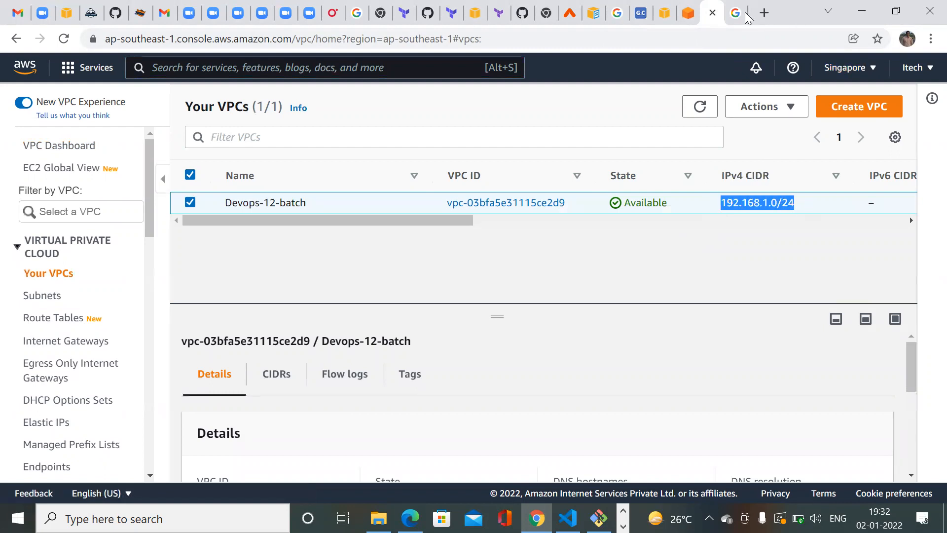
- In the Mumbai tab, create an active static route for CIDR 192.168.1.0/24 using the peering attachment tgw-attach-08a60d3fb1e641eb2
click(666, 16)
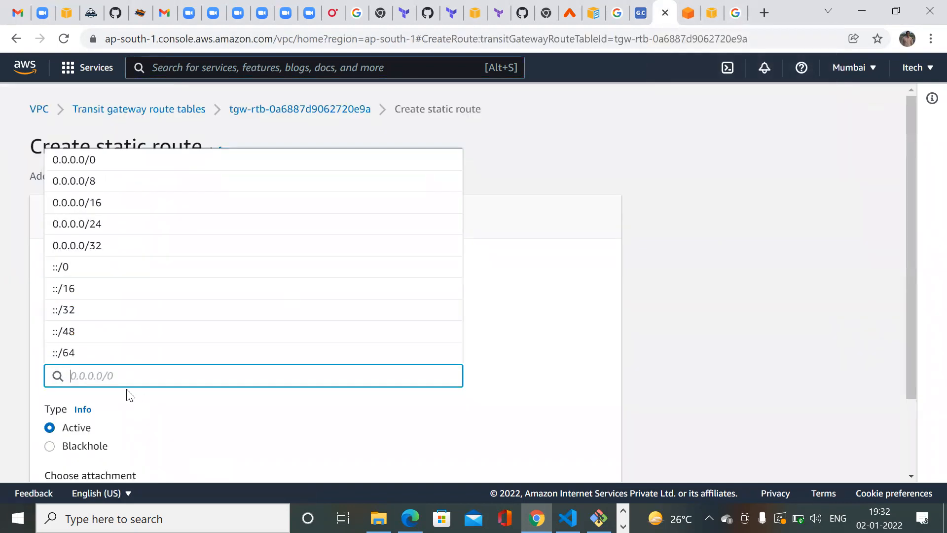
key(ctrl+v)
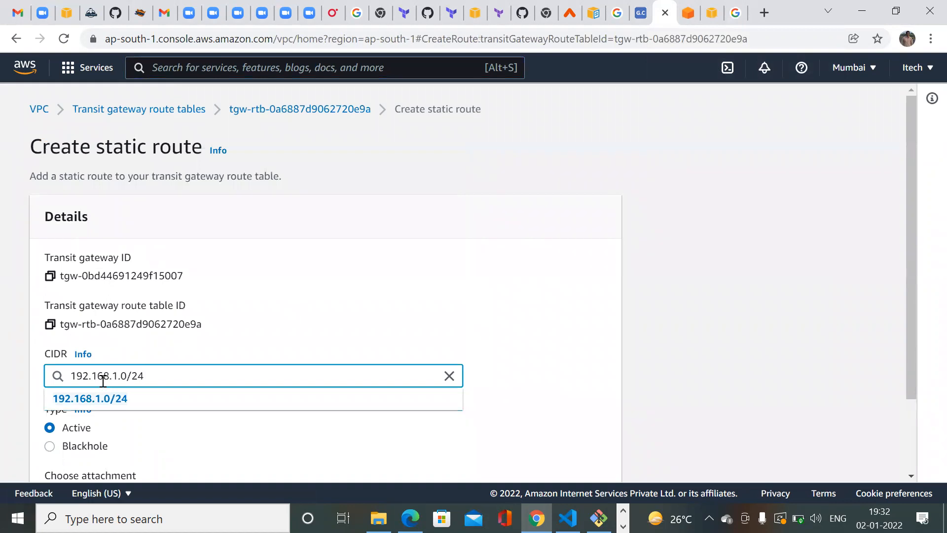
click(117, 398)
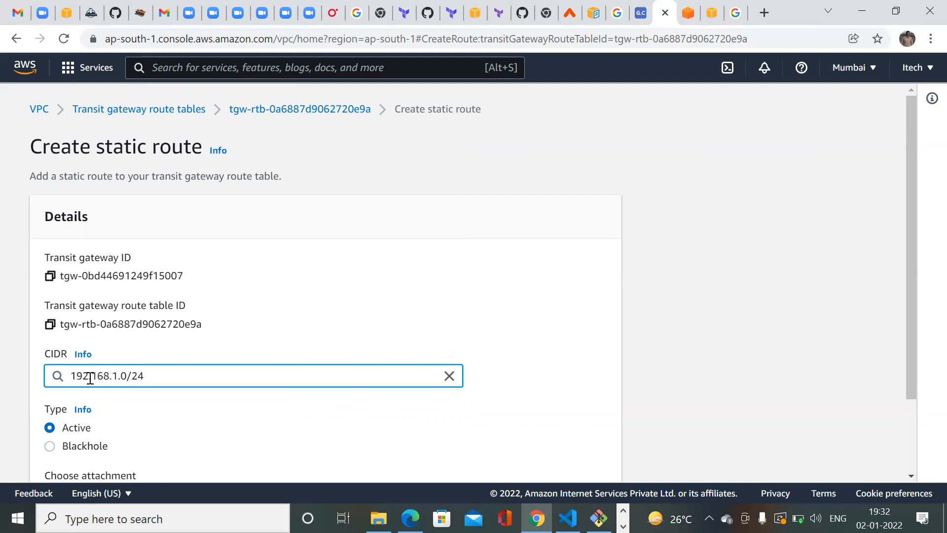
click(651, 257)
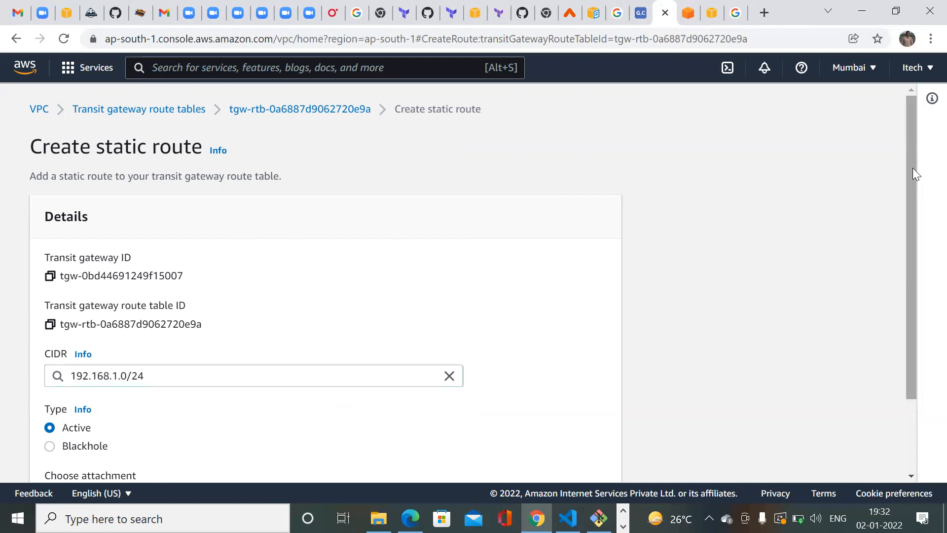
drag(913, 168, 921, 313)
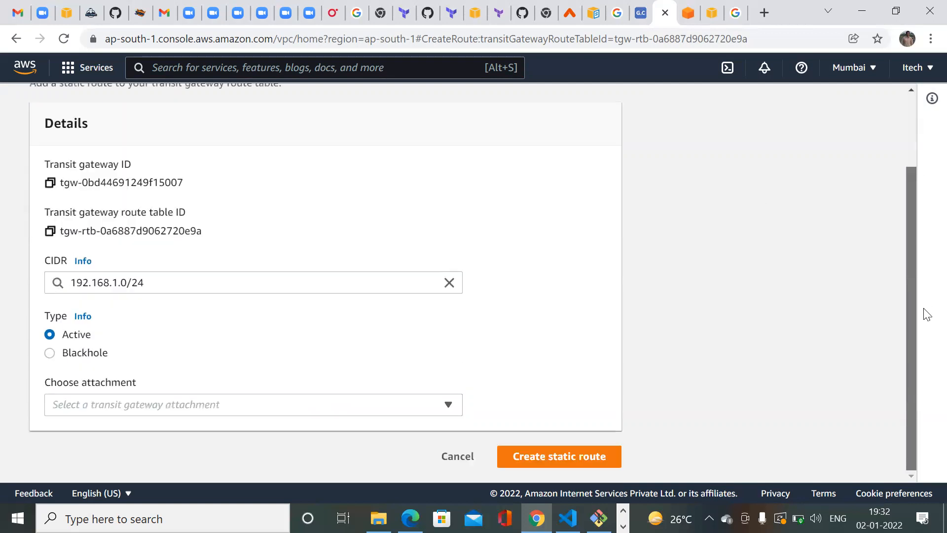
click(160, 404)
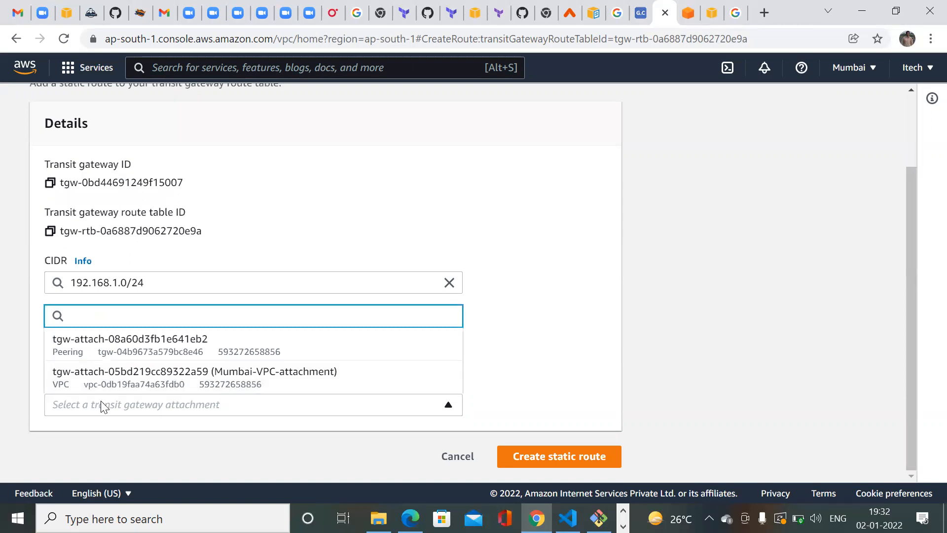
click(163, 348)
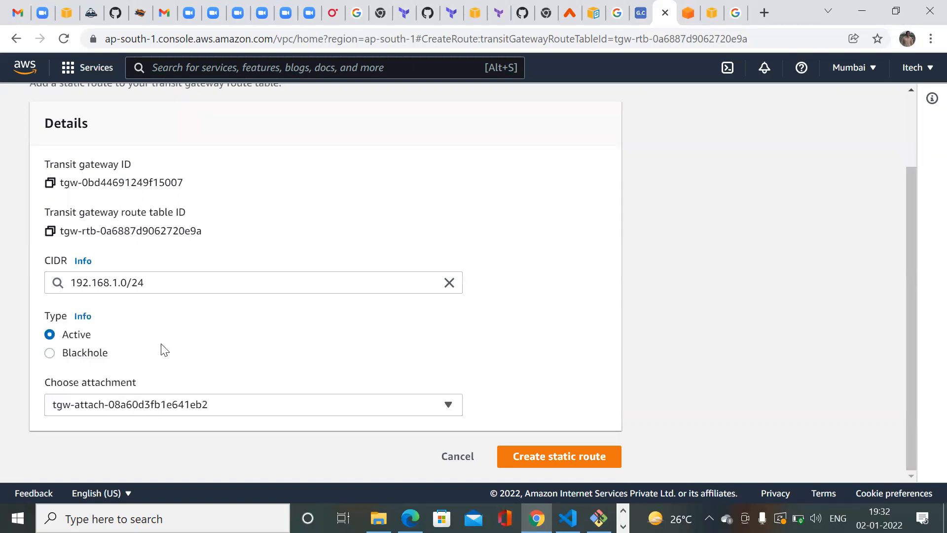
click(546, 456)
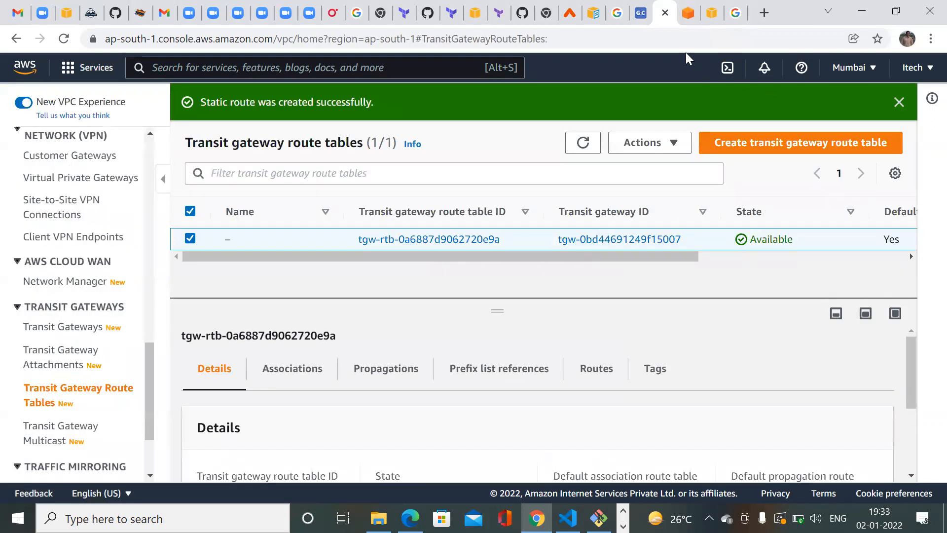
- In the Singapore VPC tab, open the transit gateway route table's routes and start creating a static route
click(713, 13)
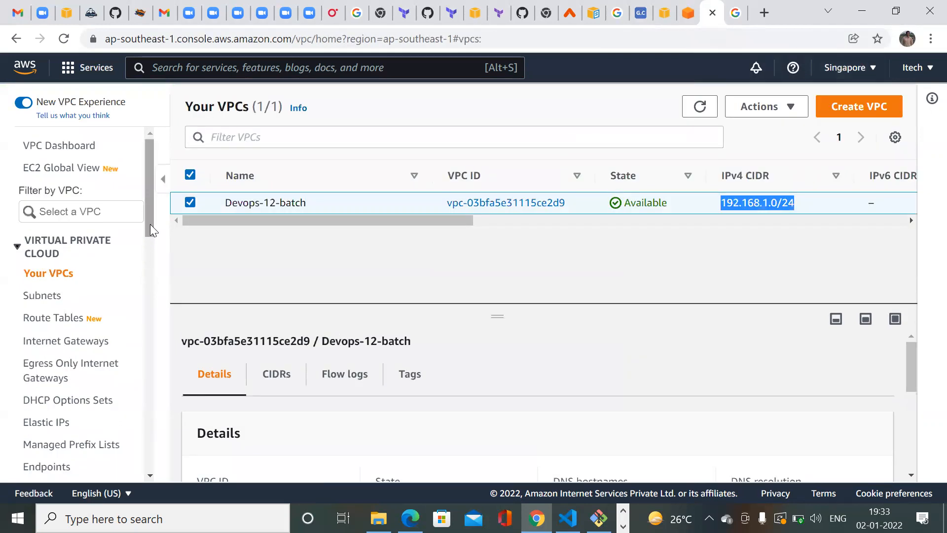
drag(150, 224, 161, 448)
click(80, 345)
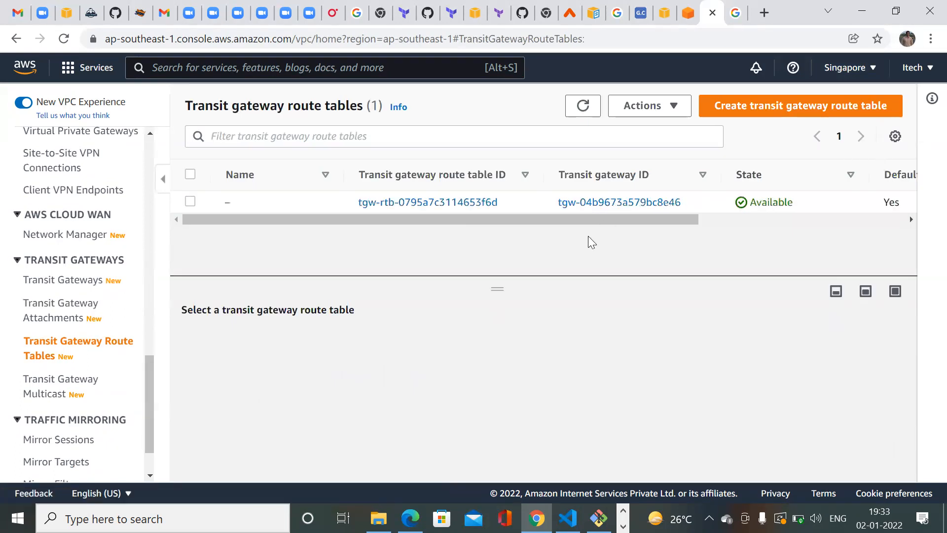
click(454, 202)
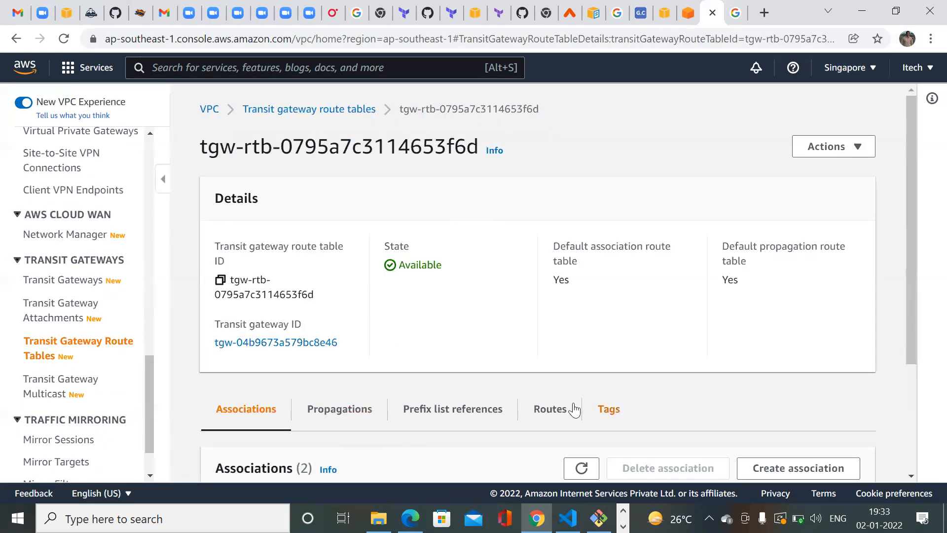
click(552, 410)
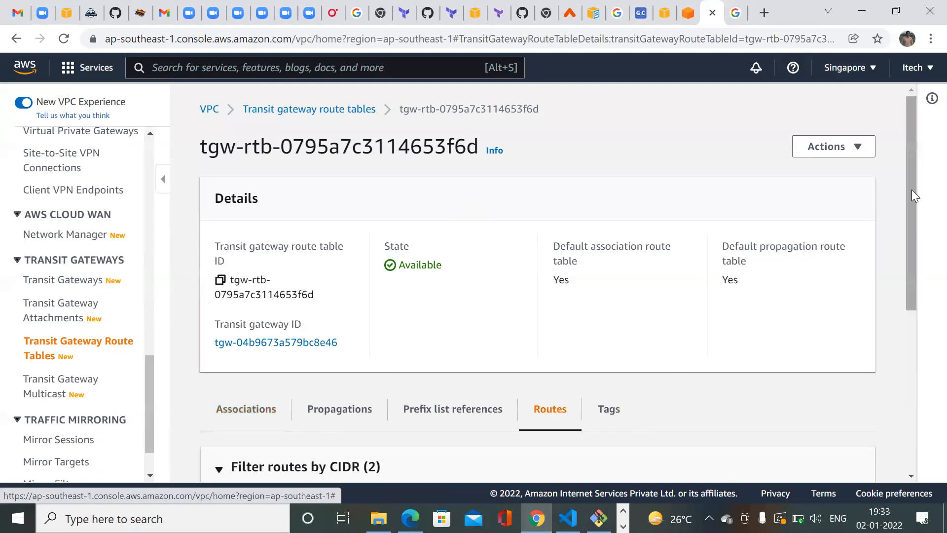
scroll(926, 347, down, 5)
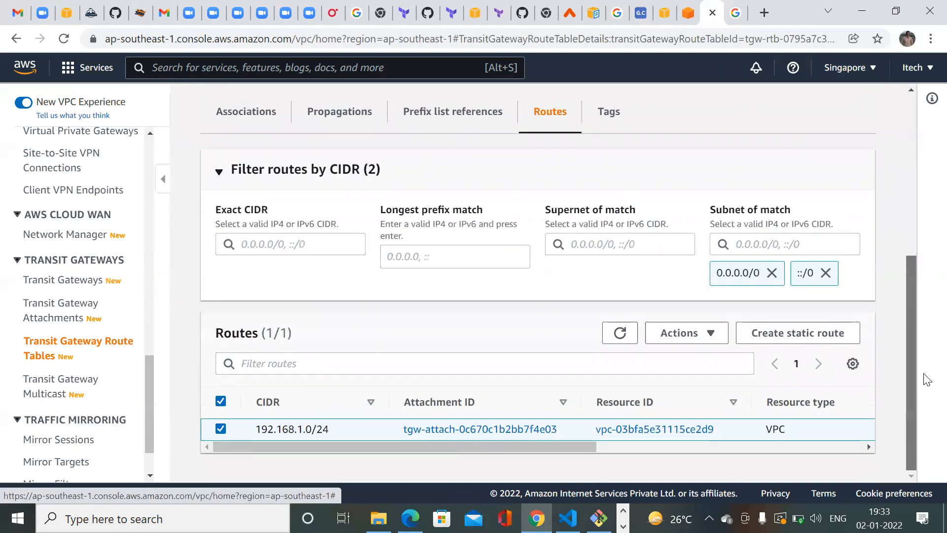
click(790, 336)
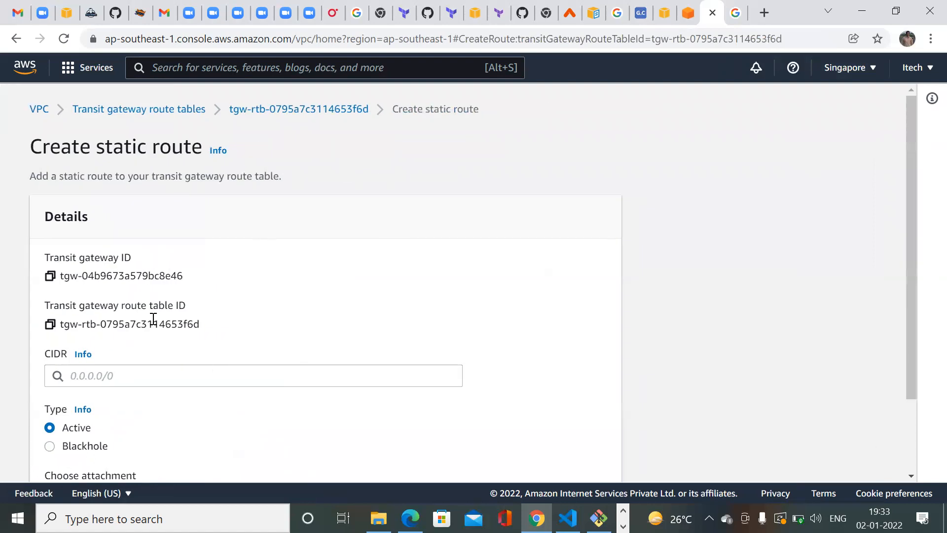
- Show the VPC list in the Mumbai tab and copy the App1 VPC's IPv4 CIDR 10.0.0.0/16
click(664, 12)
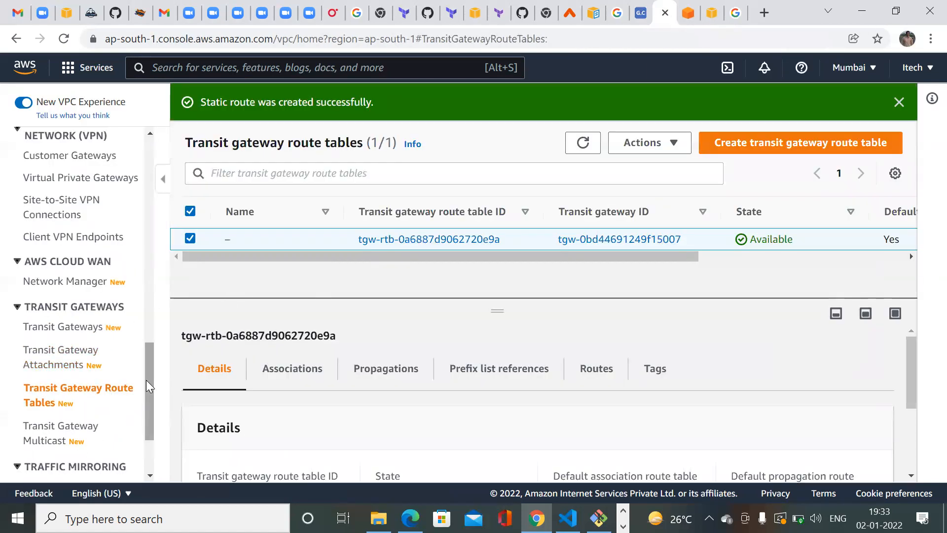
drag(149, 385, 162, 177)
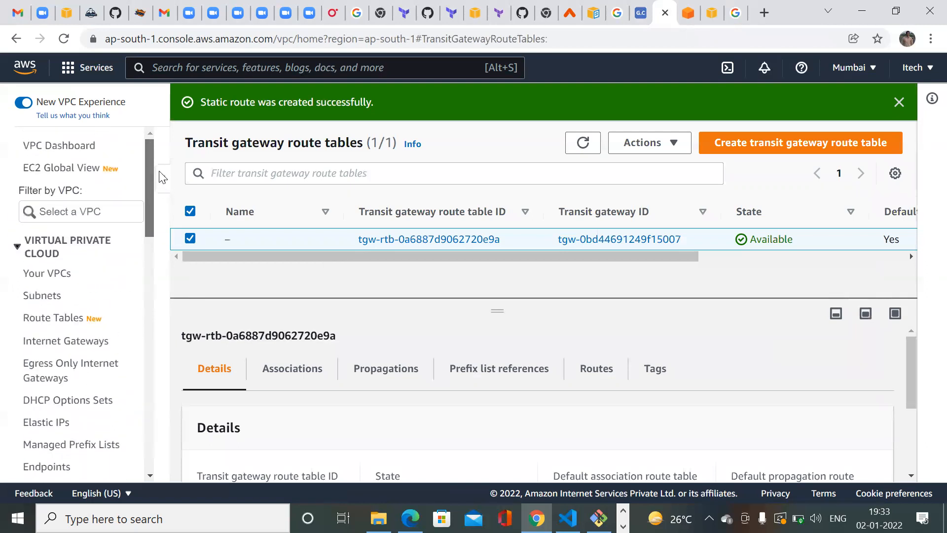
click(43, 276)
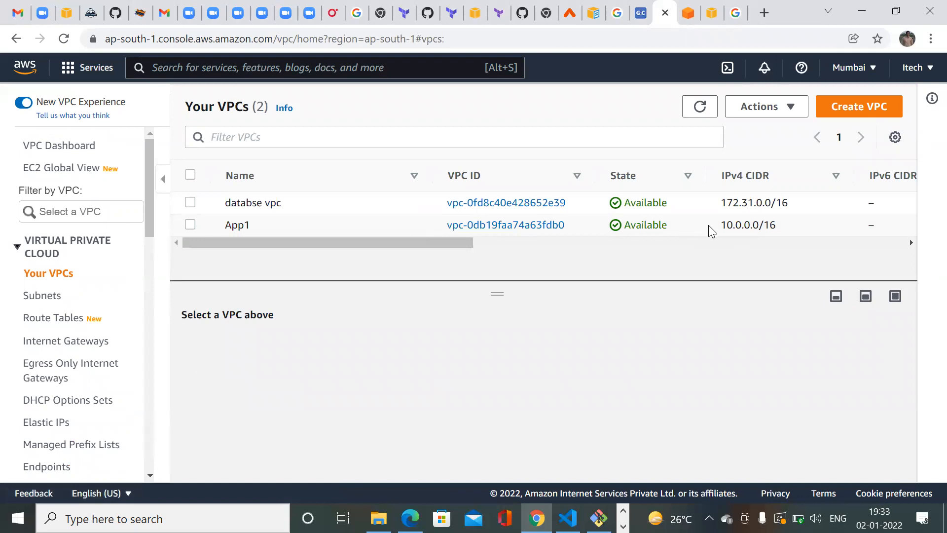
drag(716, 226, 788, 226)
key(ctrl+c)
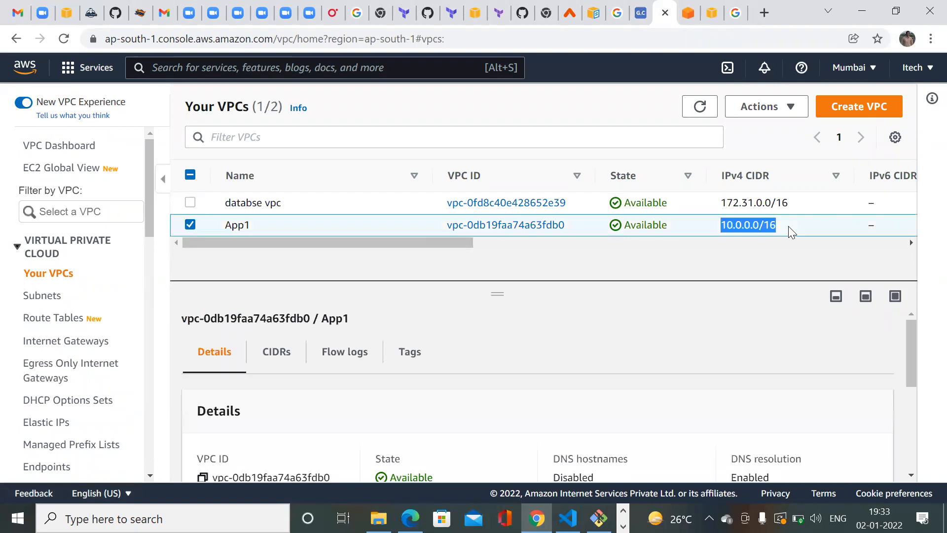
- Create the Singapore static route with CIDR 10.0.0.0/16, type Active, and the Singapoor-mumbai-peering attachment
click(711, 12)
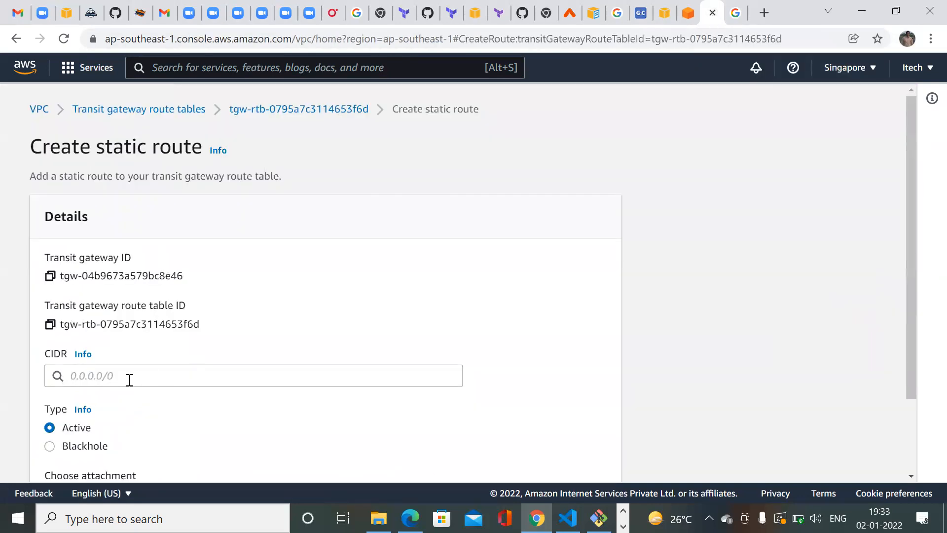
click(112, 377)
key(ctrl+v)
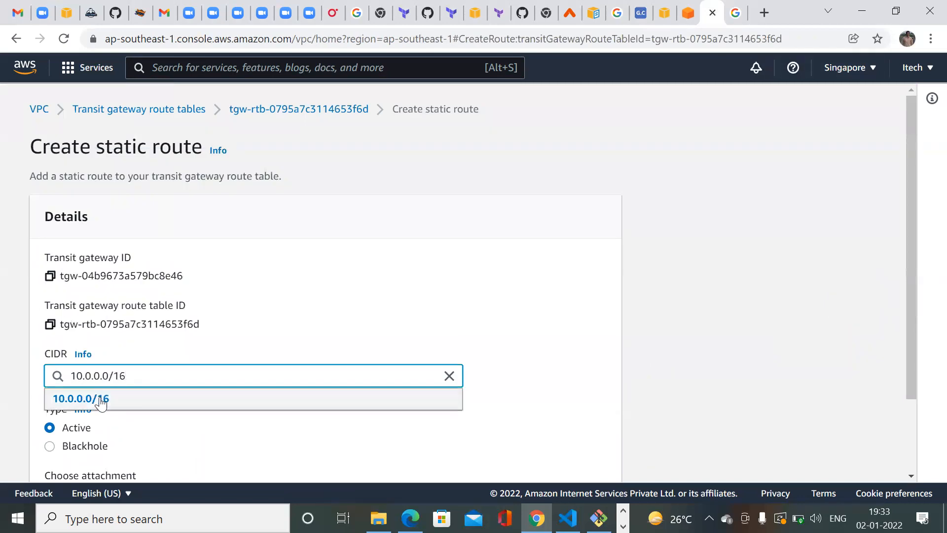
click(101, 404)
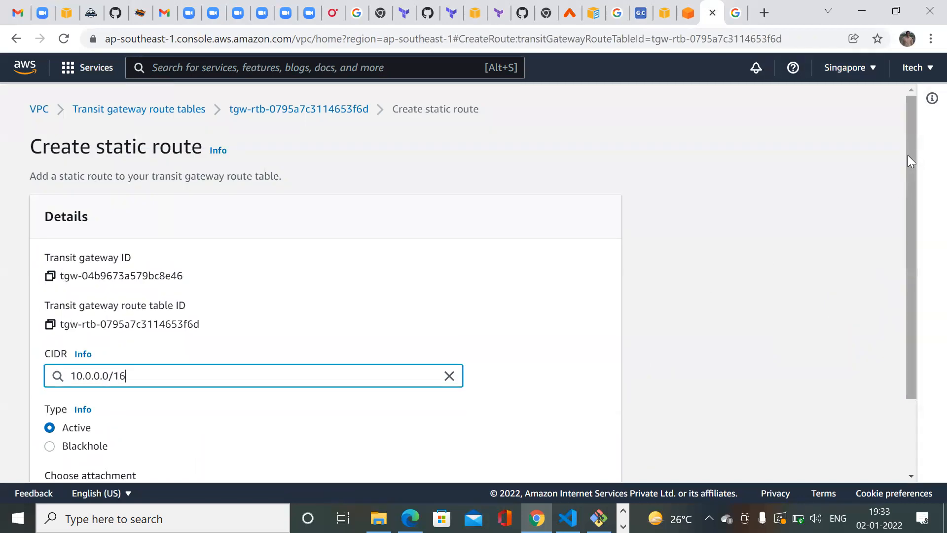
drag(907, 155, 927, 297)
click(146, 405)
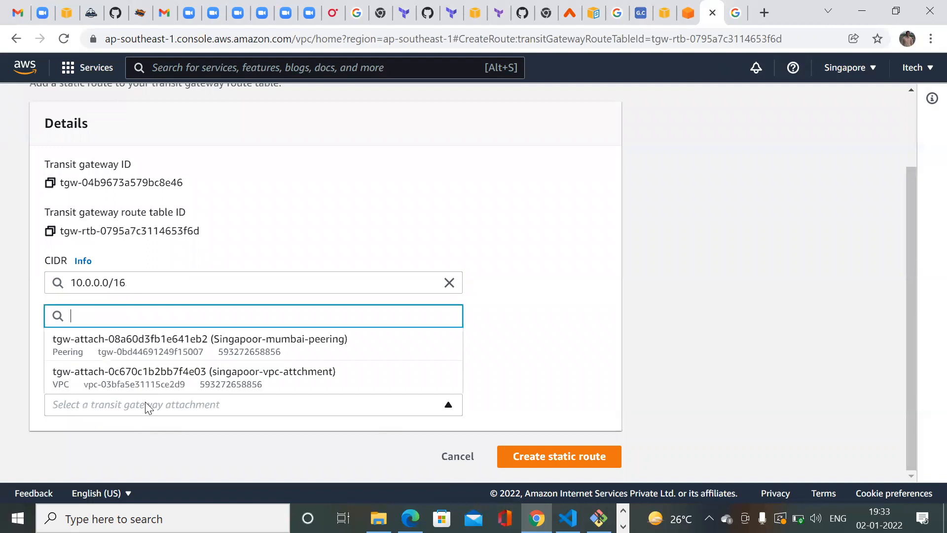
click(97, 348)
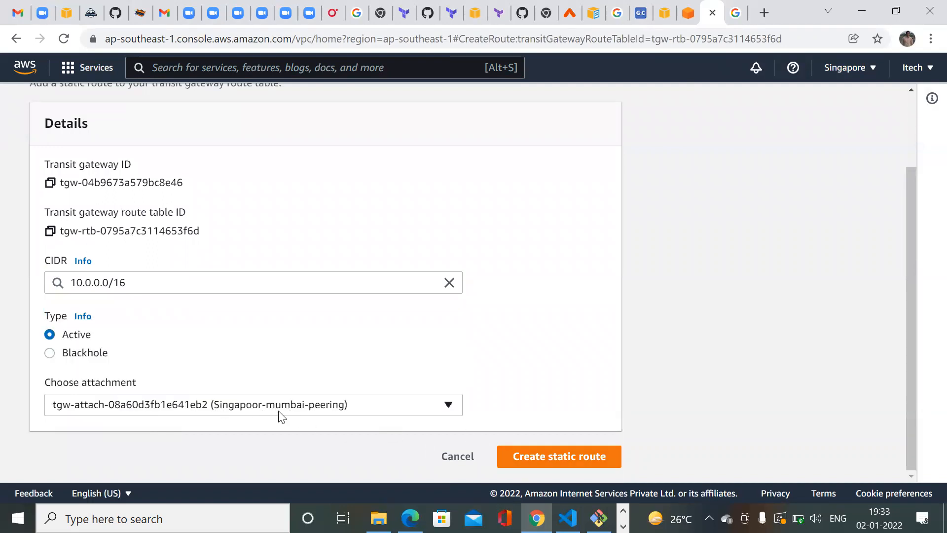
click(551, 460)
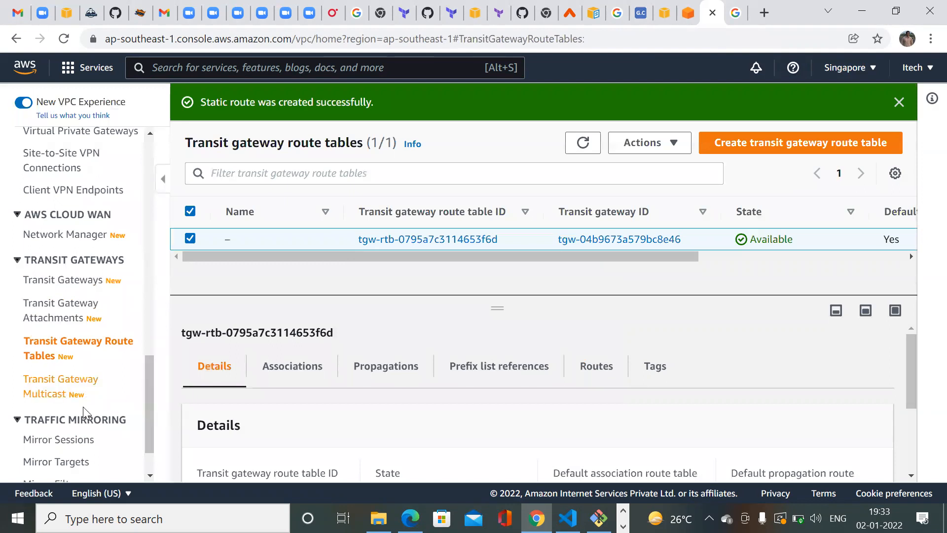
- In the Mumbai instance terminal, stop the running ping and ping 192.168.1.208 again
click(689, 19)
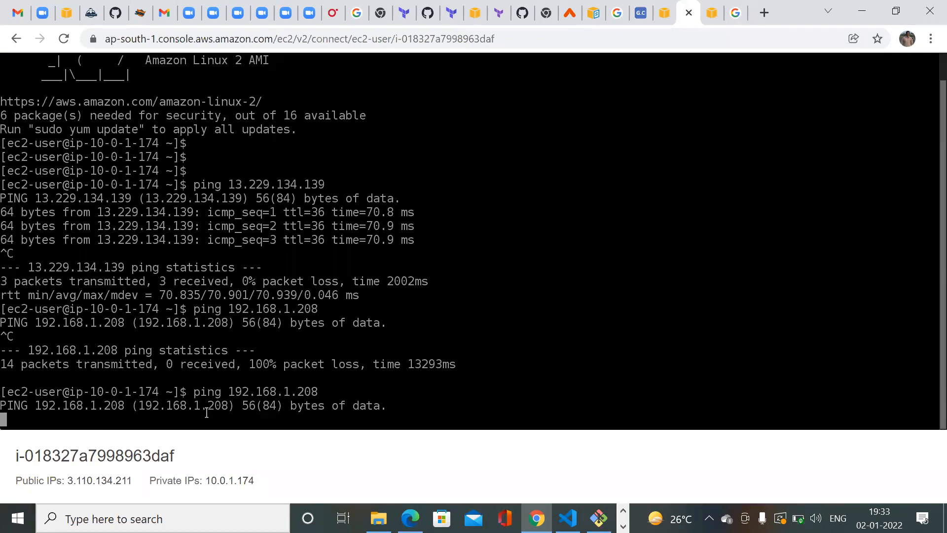
key(ctrl+c)
key(Up)
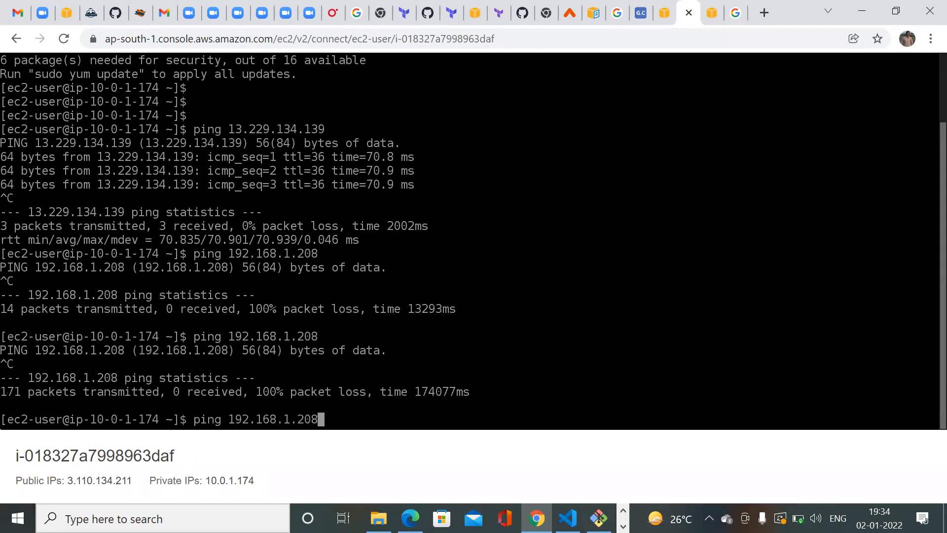
key(Return)
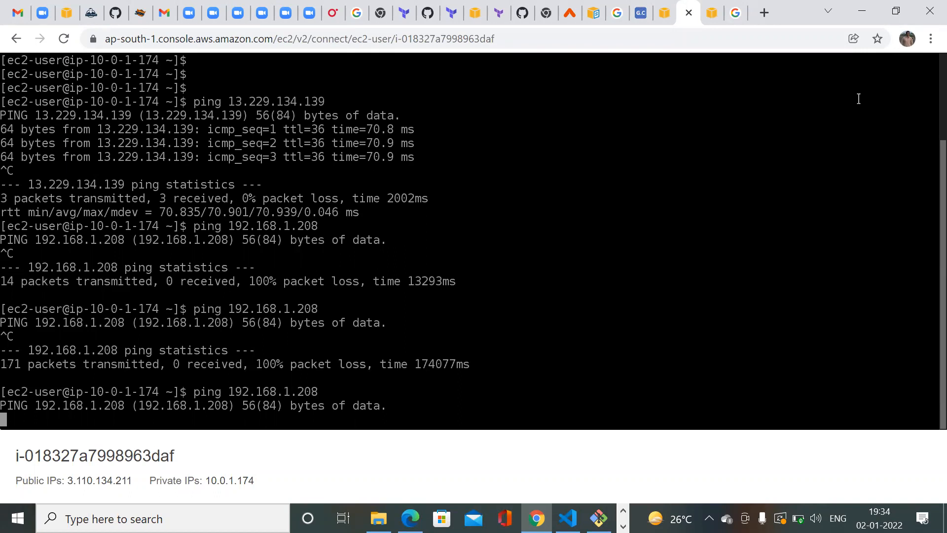
- Open the Public route table in the Mumbai VPC console and review its routes and targets
click(666, 15)
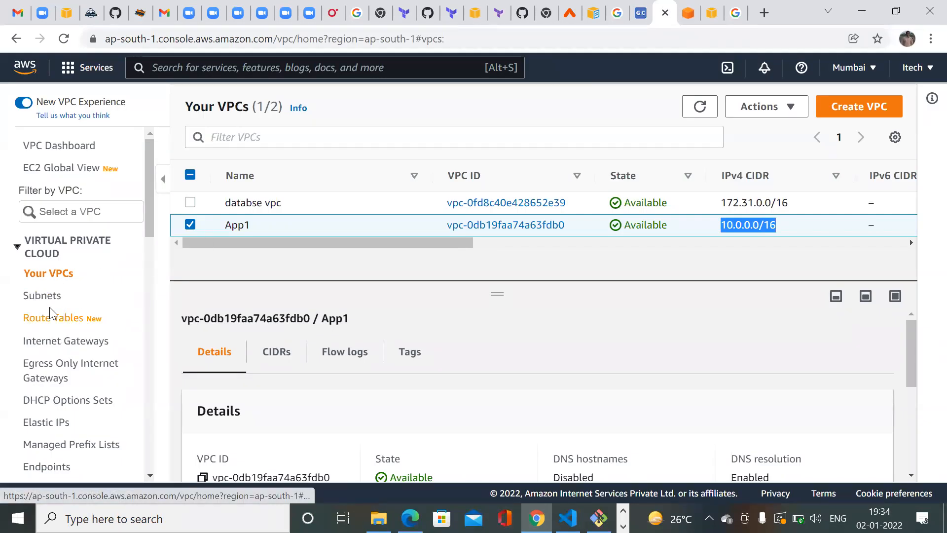
click(48, 319)
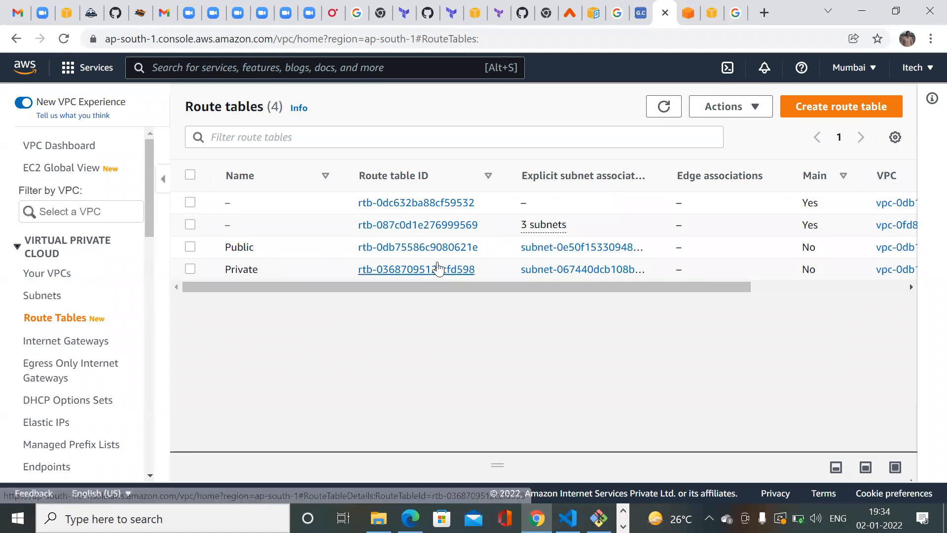
click(403, 248)
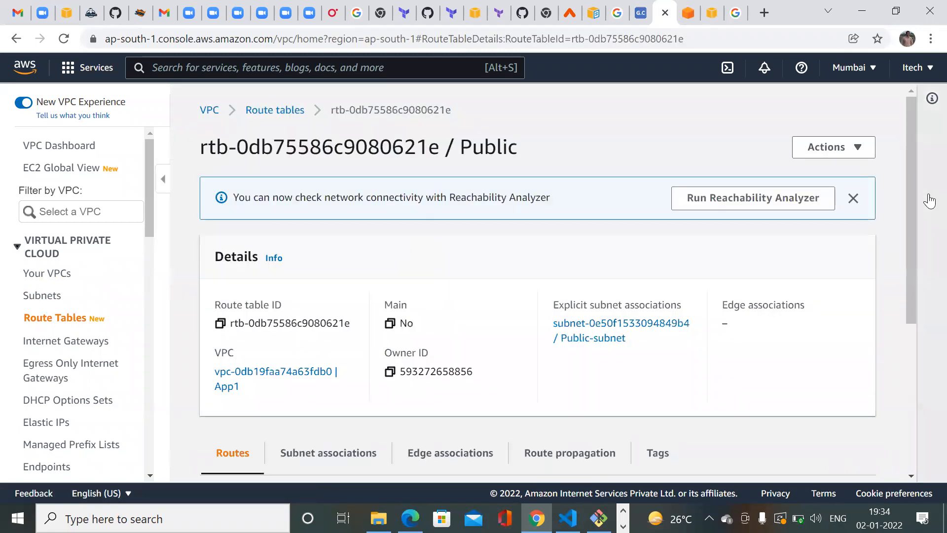
scroll(926, 316, down, 5)
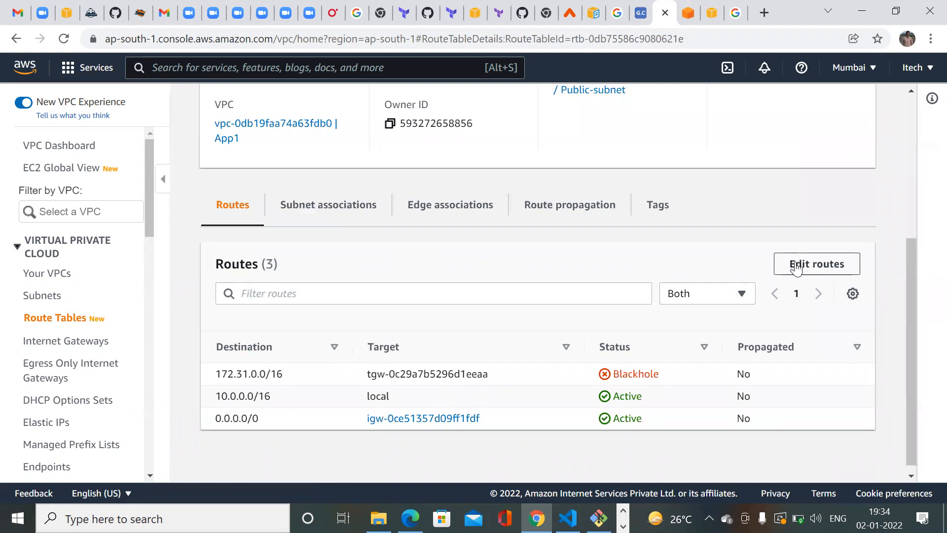
- Filter the Mumbai console by the App1 VPC and open that VPC's Public route table
click(55, 279)
click(62, 211)
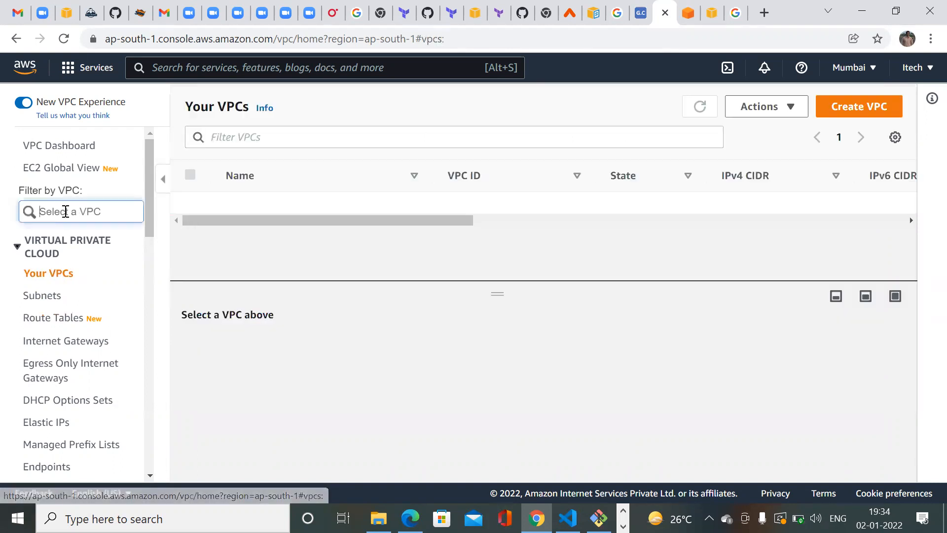
click(103, 285)
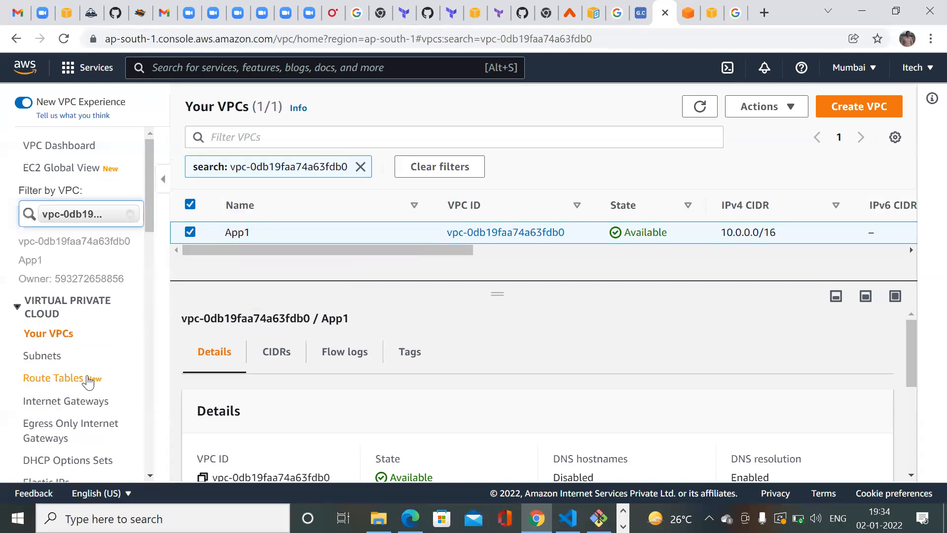
click(66, 378)
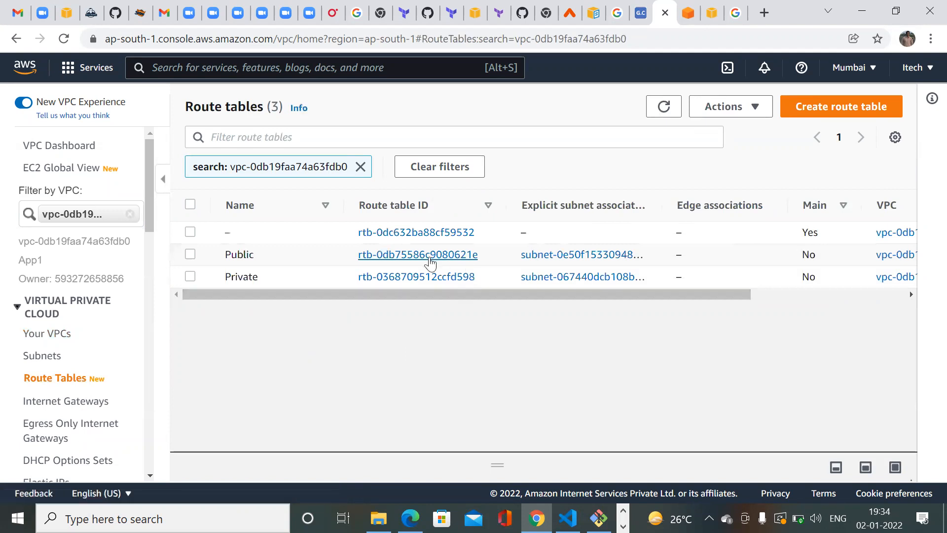
click(428, 255)
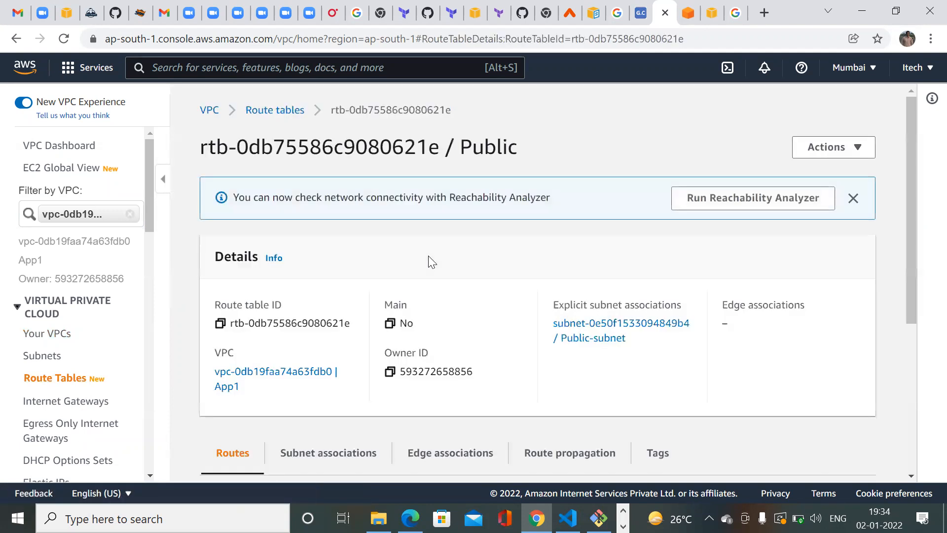
- Review the routes and the explicit subnet associations of App1's Public route table
drag(913, 207, 924, 332)
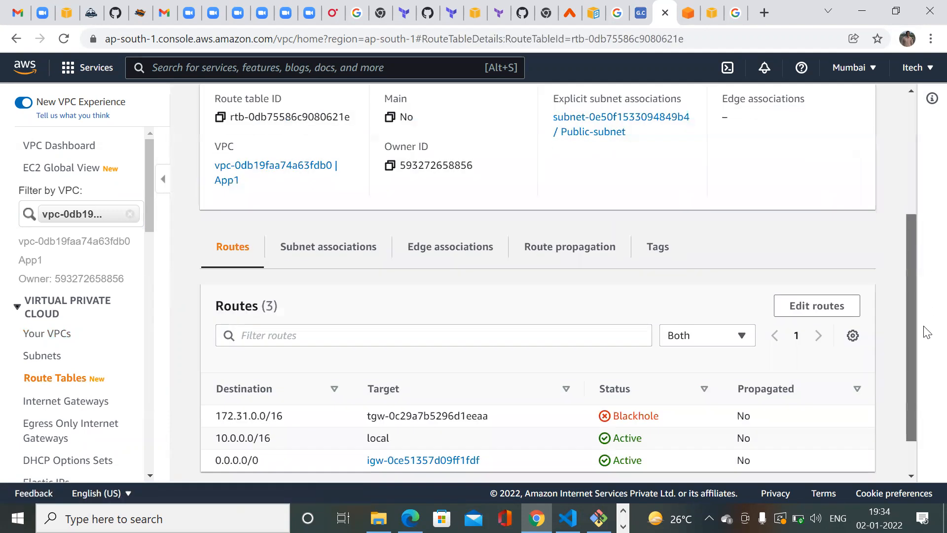
click(927, 332)
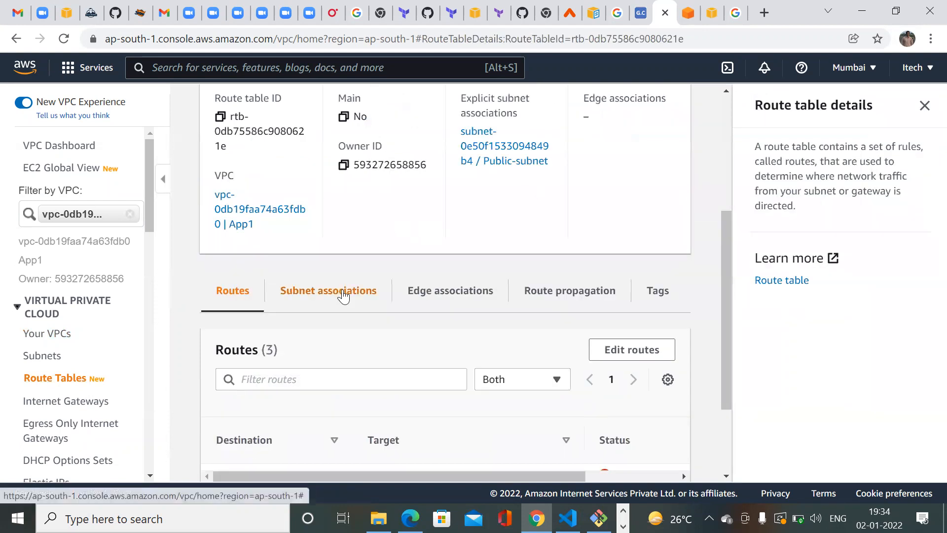
click(344, 295)
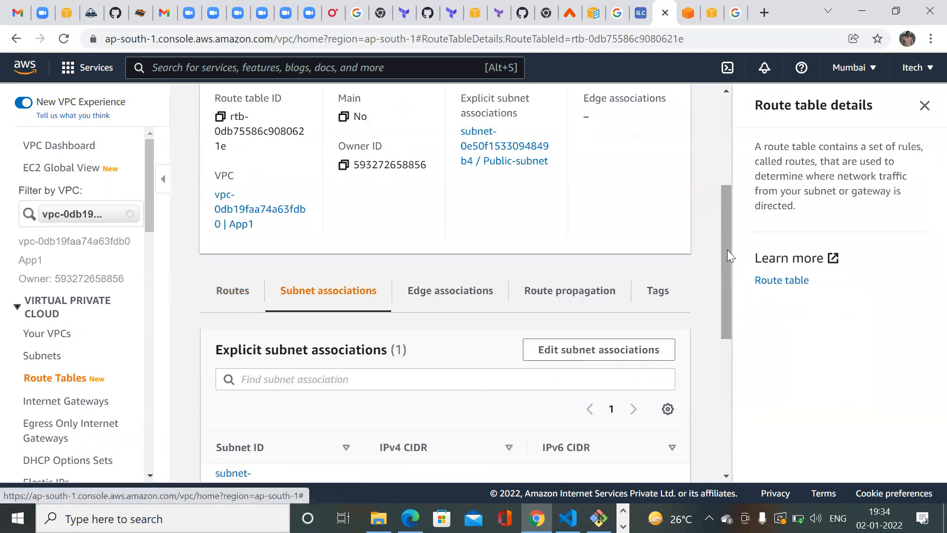
drag(727, 249, 707, 282)
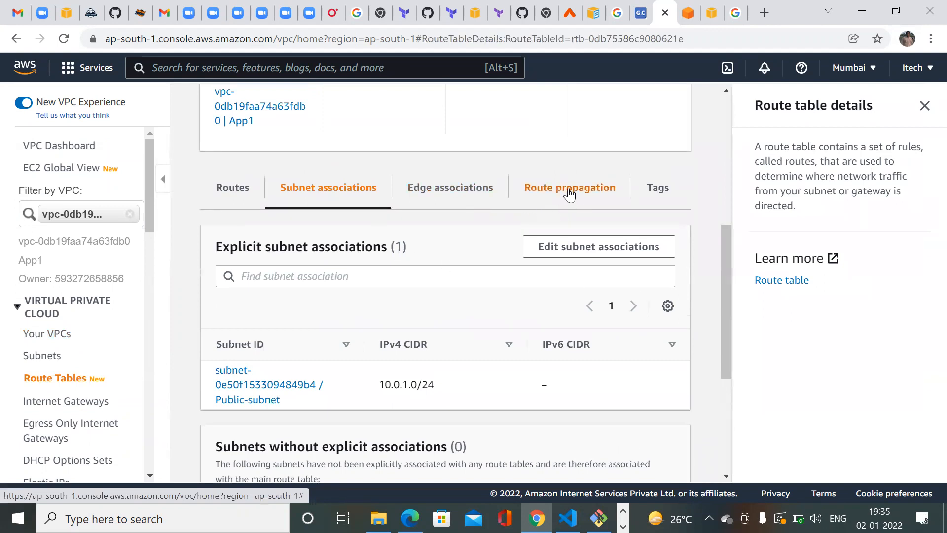
click(239, 199)
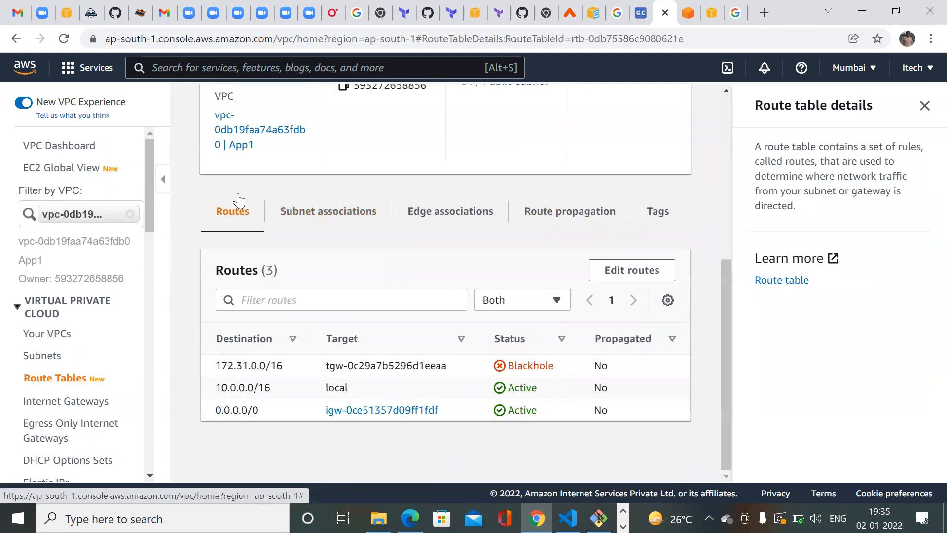
- Start editing the Public route table's routes and remove the blackholed 172.31.0.0/16 route
click(626, 274)
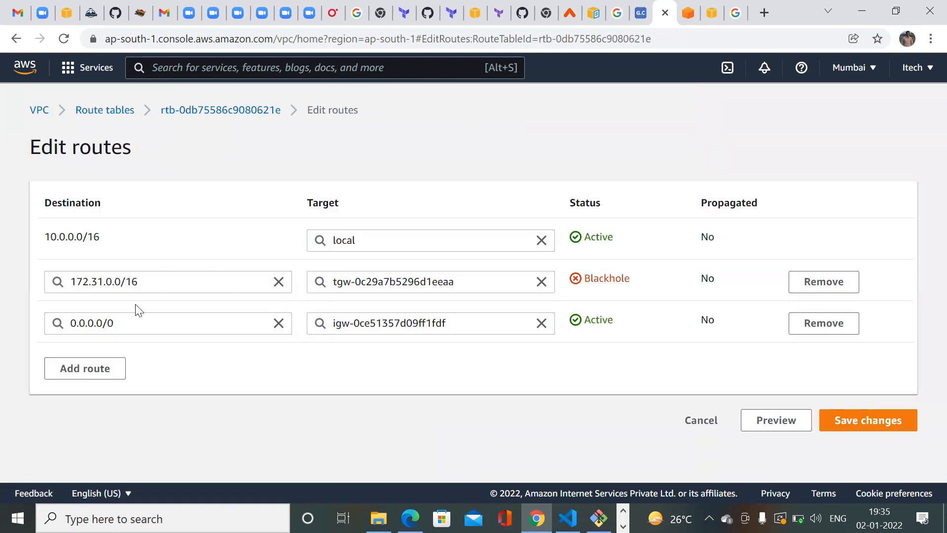
click(541, 281)
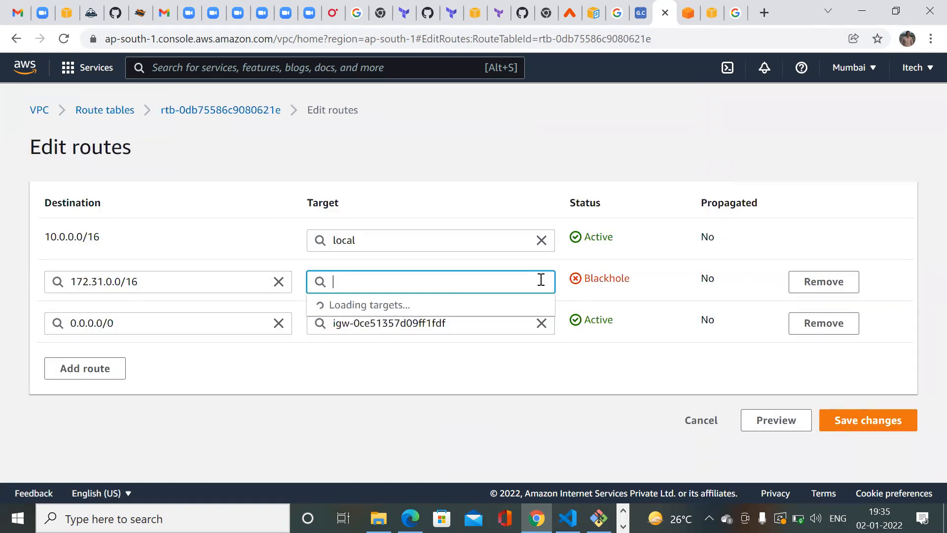
click(791, 285)
- Add a route for 192.168.10.0/24 targeting the Mumbai-VPC-attachment transit gateway tgw-0bd44691249f15007, and save the changes
click(84, 332)
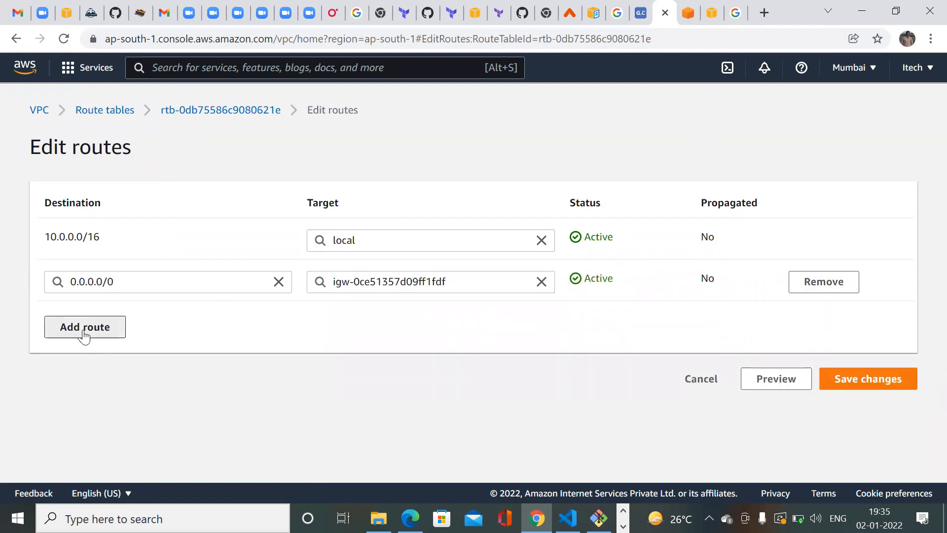
click(93, 329)
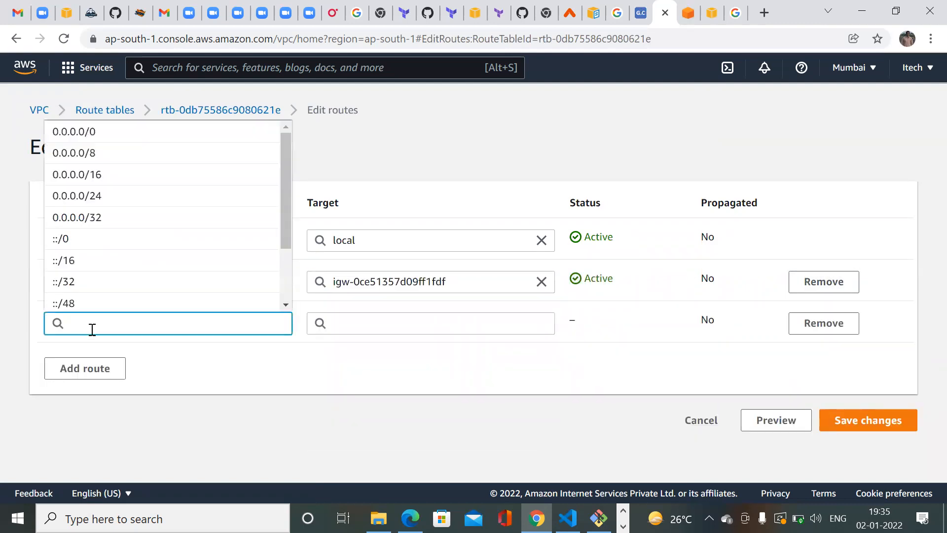
text(192.168.10)
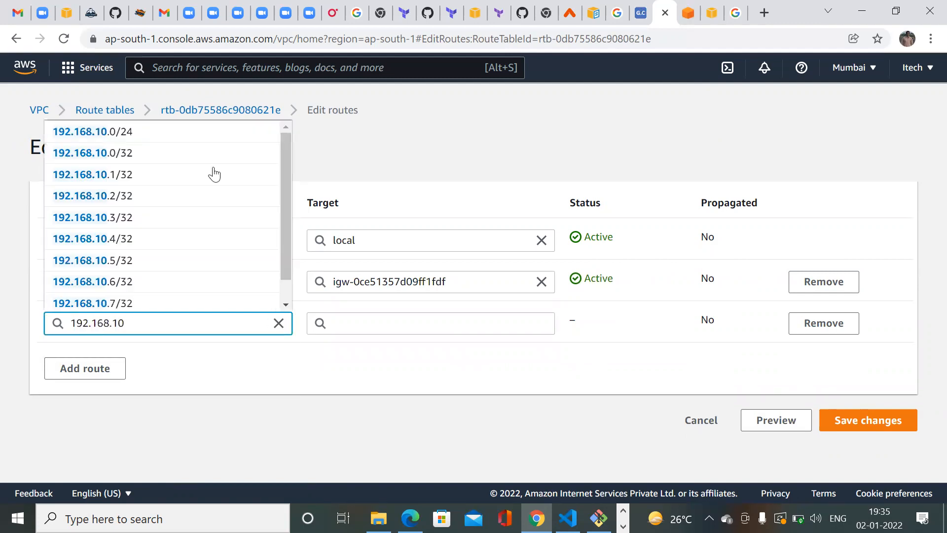
click(100, 136)
click(318, 323)
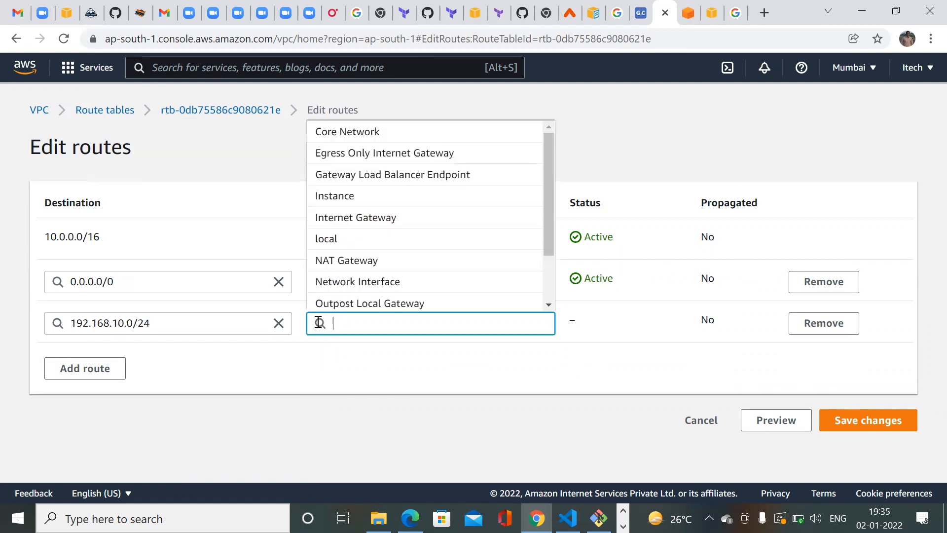
text(tr)
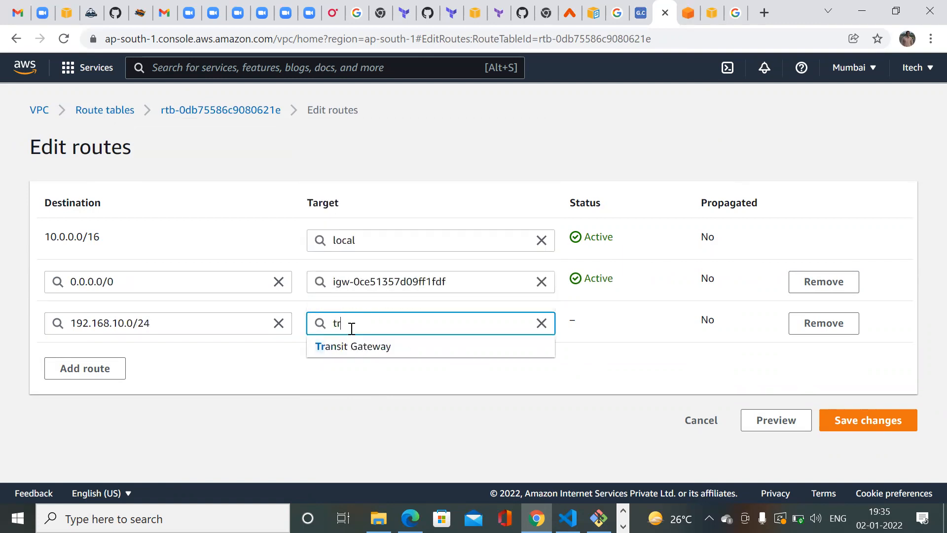
click(373, 354)
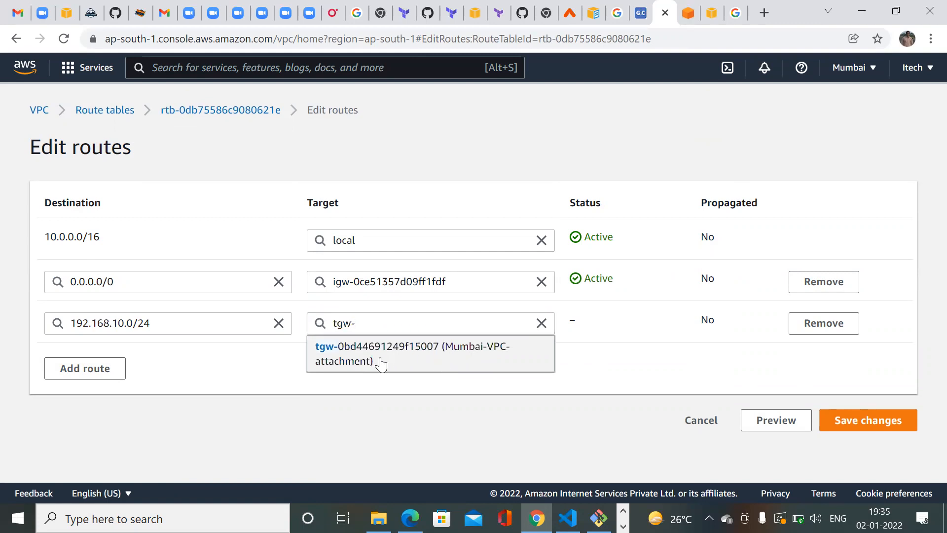
click(384, 362)
click(858, 426)
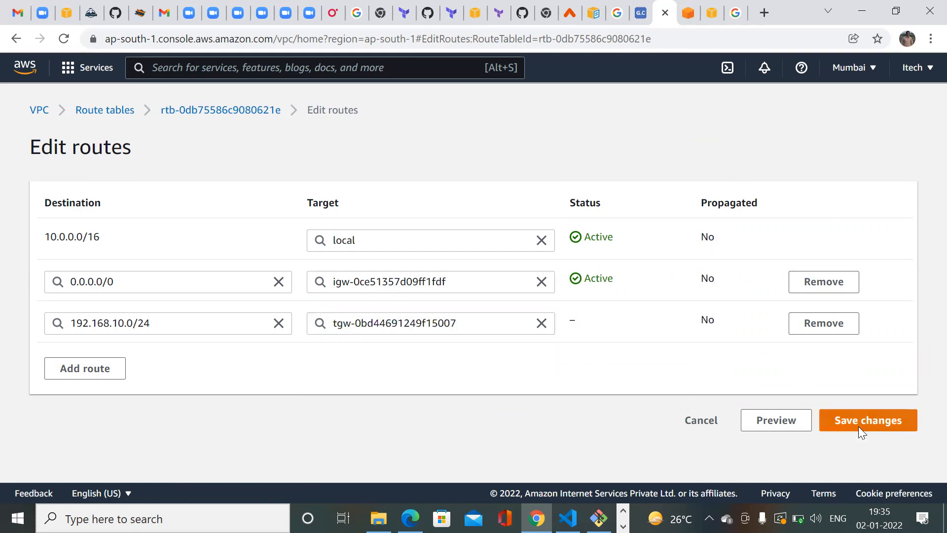
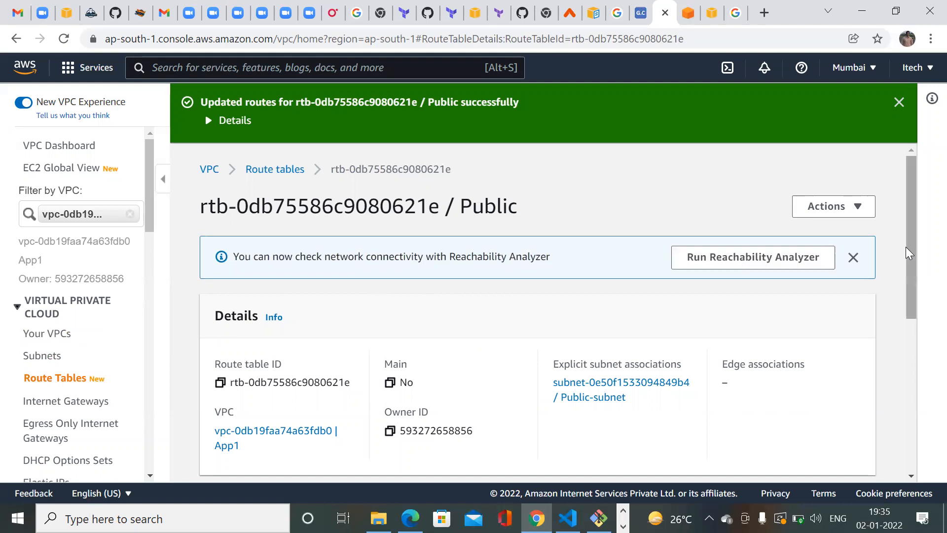
- Change the transit gateway route's destination in the Public route table to 192.168.1.0/24 and save it
drag(913, 241, 920, 385)
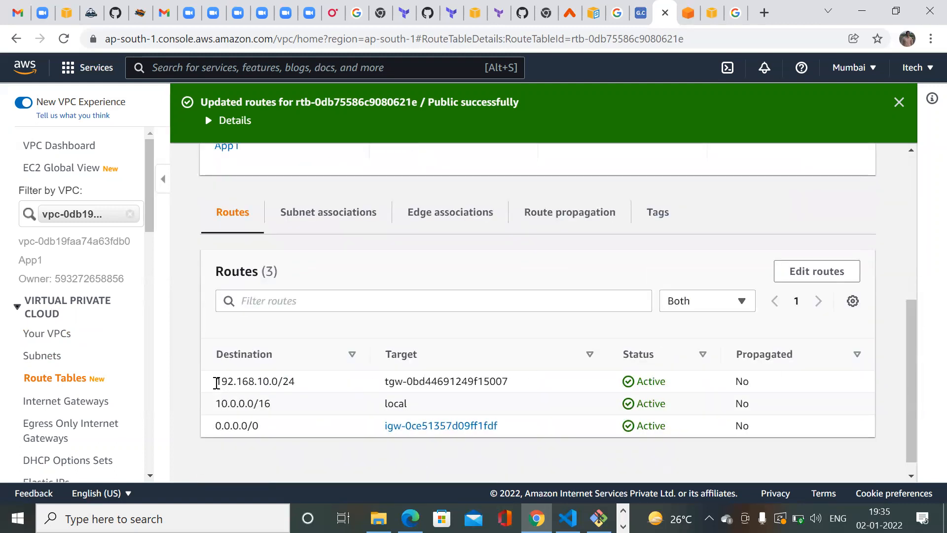
drag(217, 383, 296, 383)
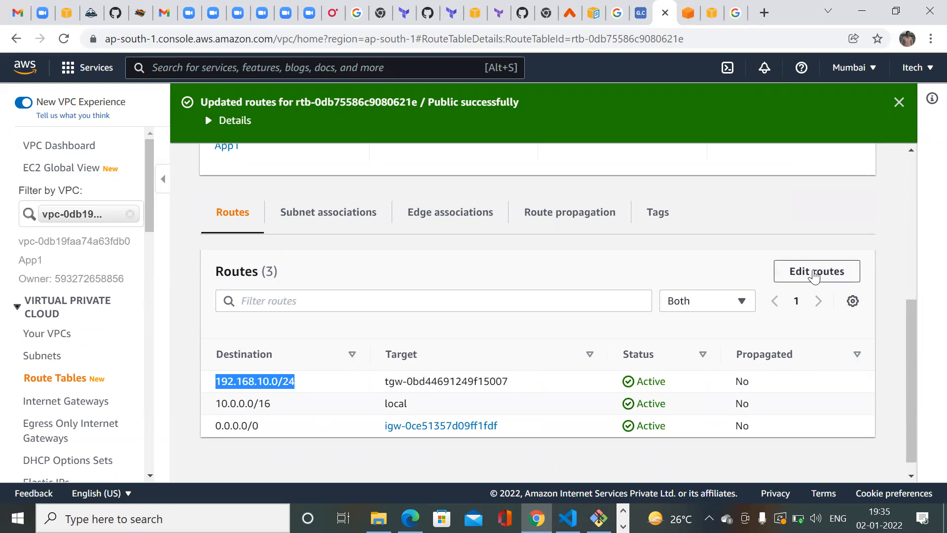
click(814, 272)
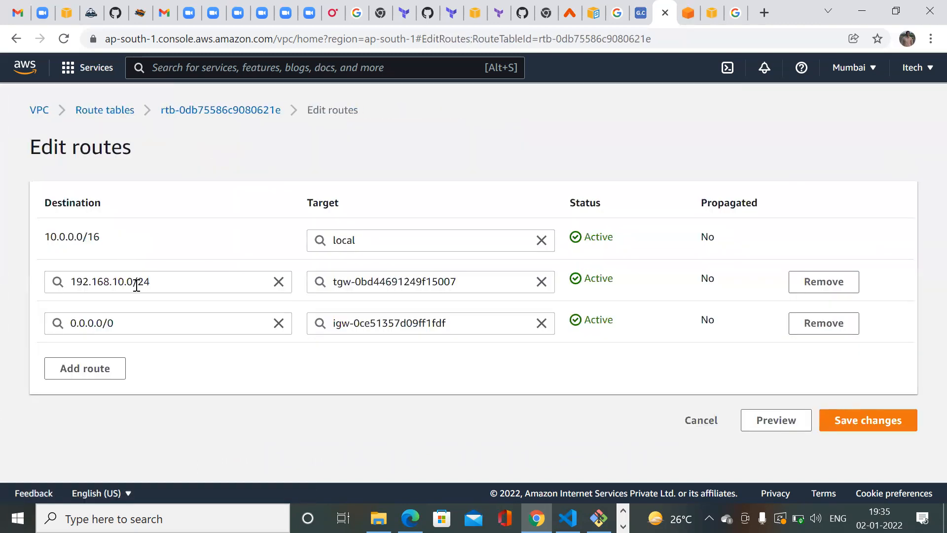
click(125, 282)
key(BackSpace)
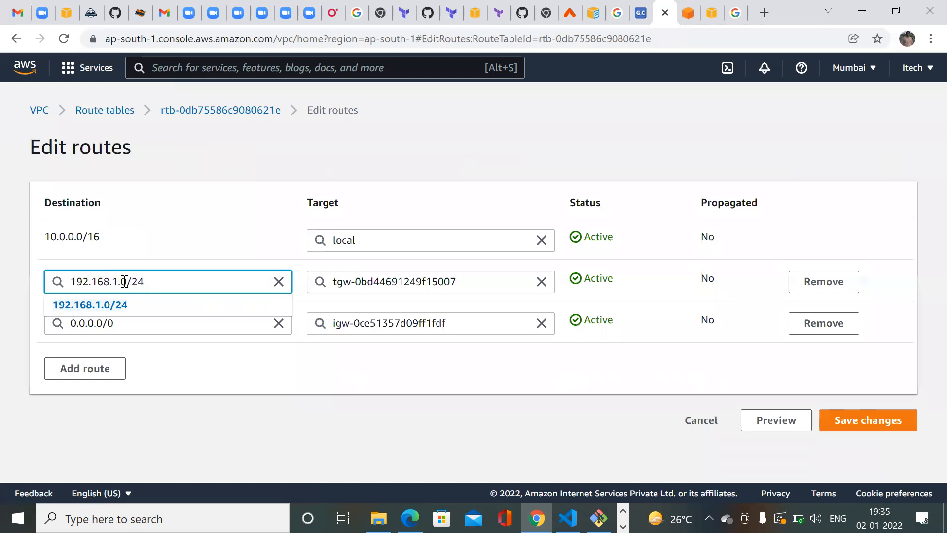
click(119, 307)
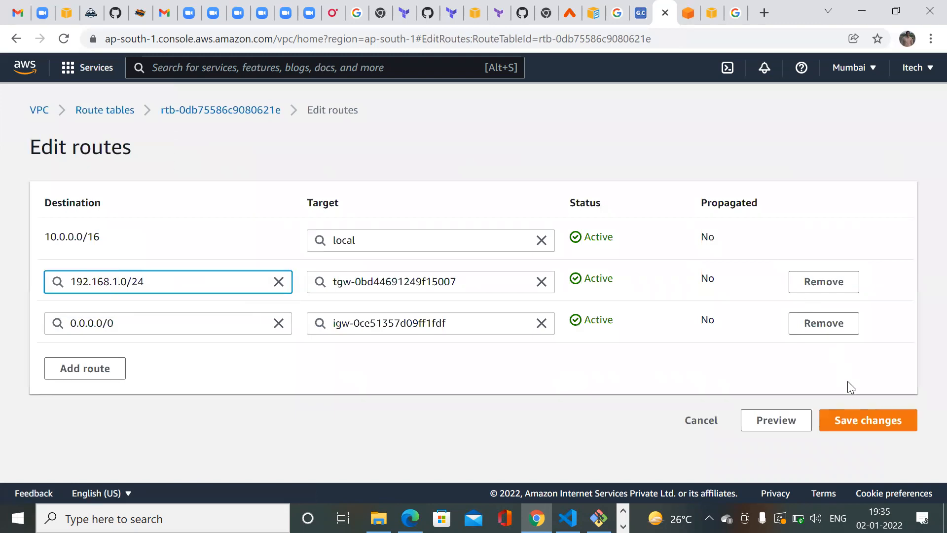
click(849, 419)
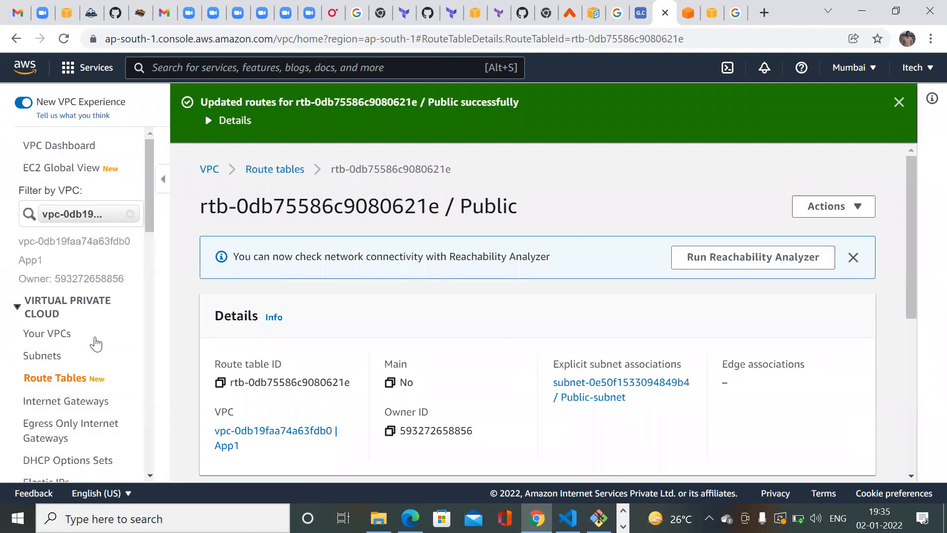
- Switch the VPC console to the Asia Pacific (Singapore) region and select the public Routing table
click(851, 69)
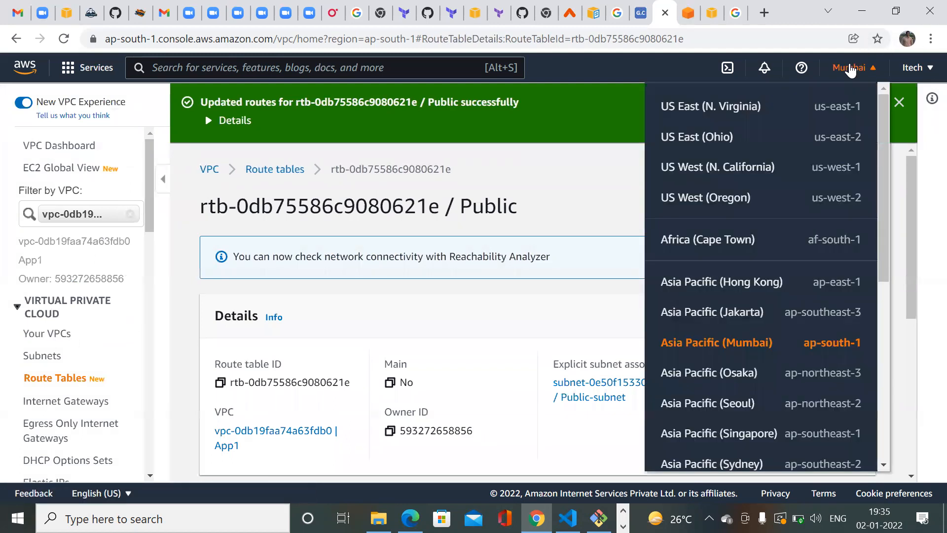
click(726, 437)
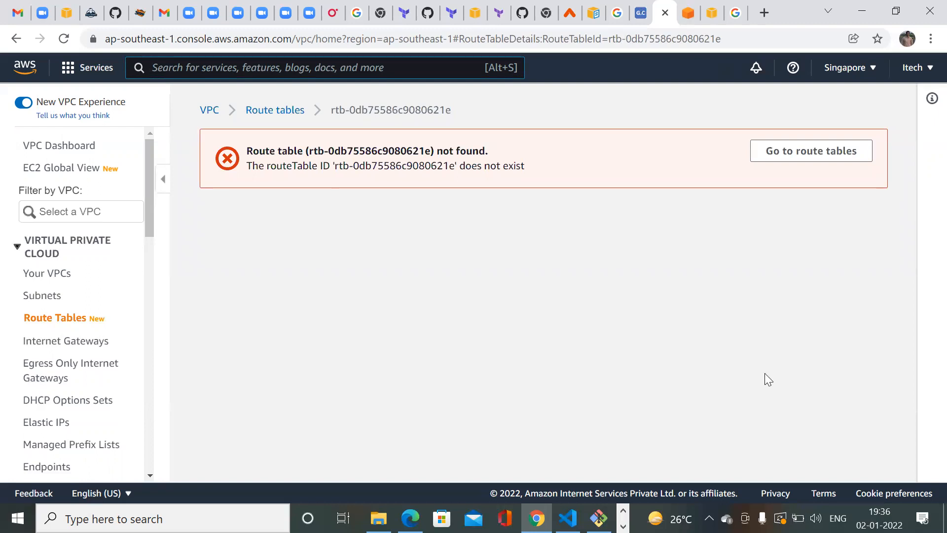
click(829, 162)
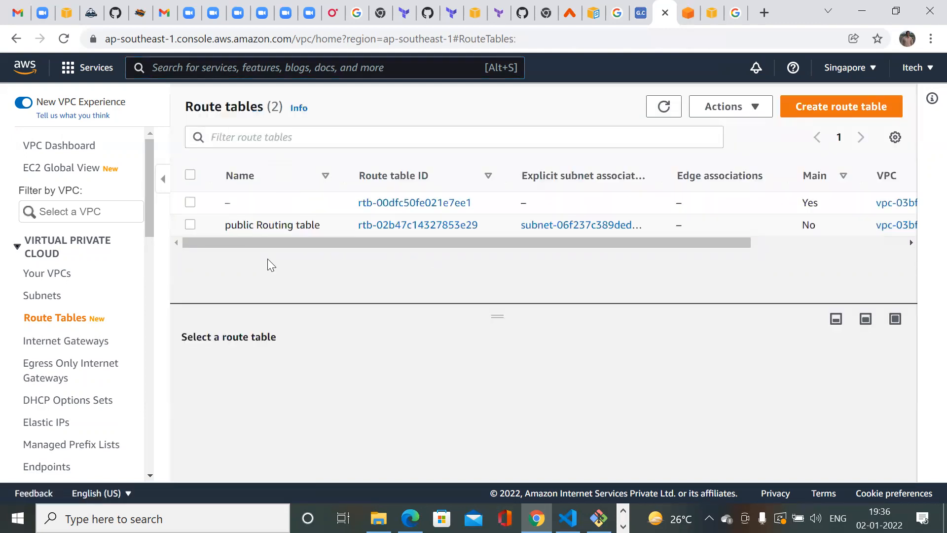
click(299, 226)
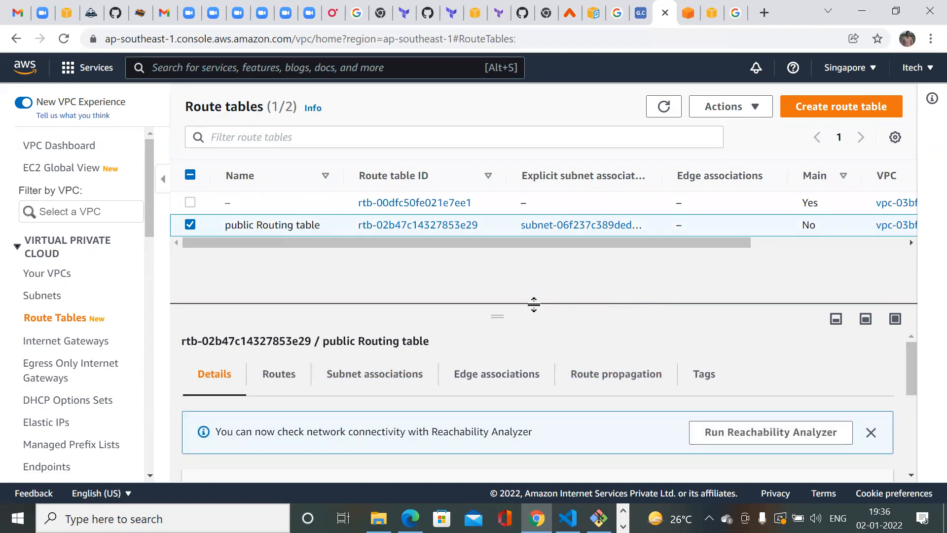
- Check the routes and subnet associations of Singapore's public Routing table
drag(533, 305, 523, 265)
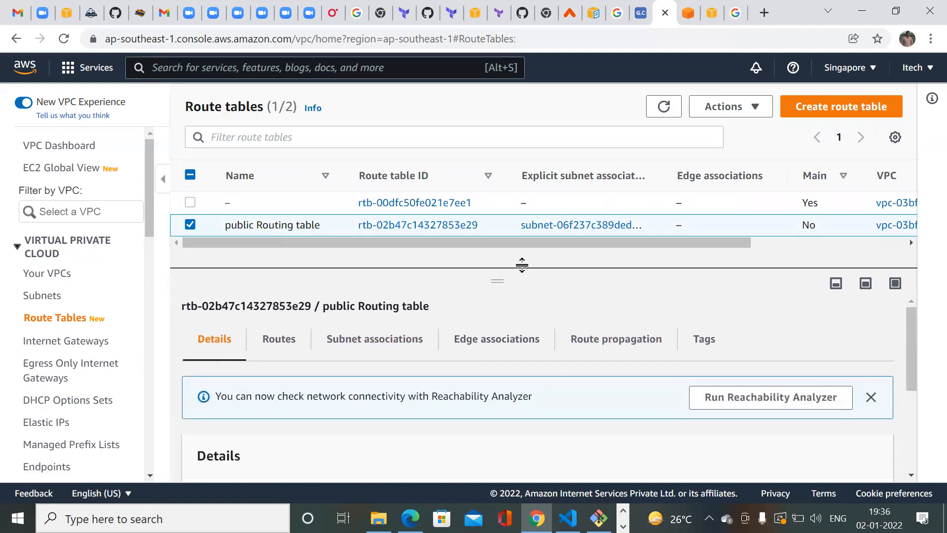
click(291, 335)
mouse_move(911, 325)
mouse_down()
mouse_move(926, 401)
mouse_move(900, 335)
mouse_up()
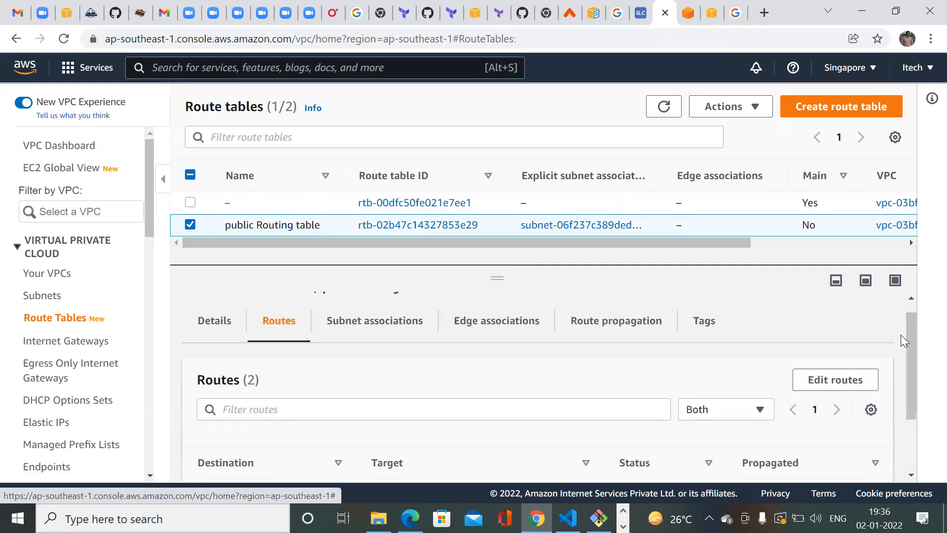
click(393, 321)
mouse_move(913, 325)
mouse_down()
mouse_move(922, 410)
mouse_move(907, 313)
mouse_up()
click(279, 345)
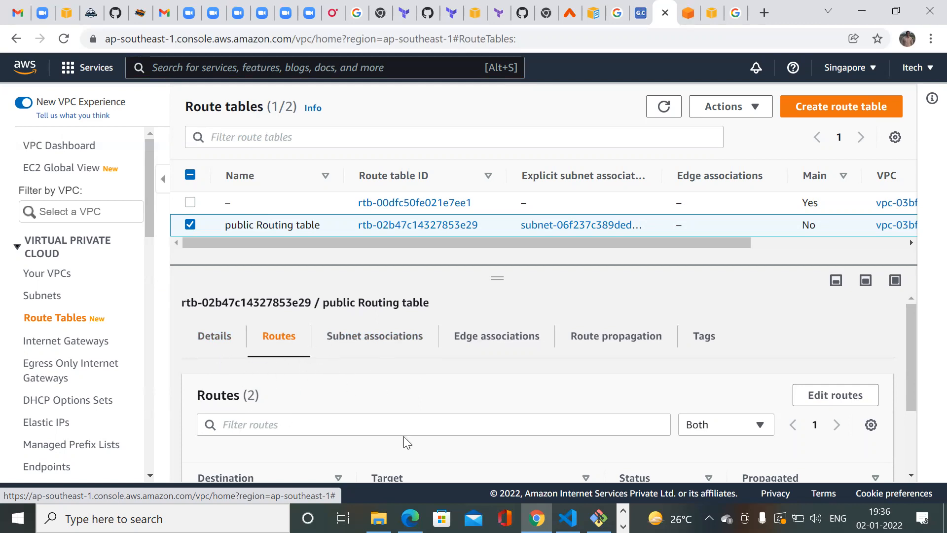
- Add a 10.0.0.0/8 route to Singapore's public Routing table targeting the singapoor-vpc-attchment transit gateway tgw-04b9673a579bc8e46, and save it
click(838, 396)
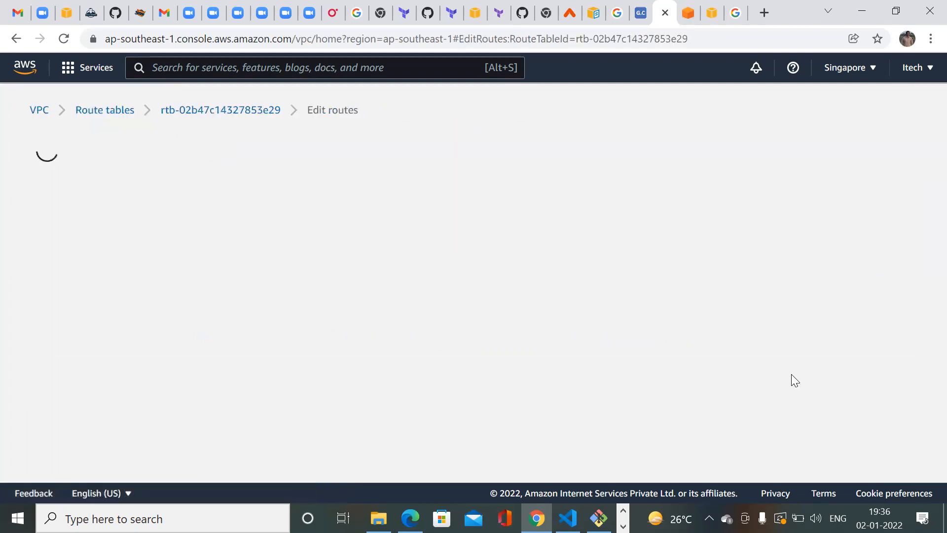
click(88, 330)
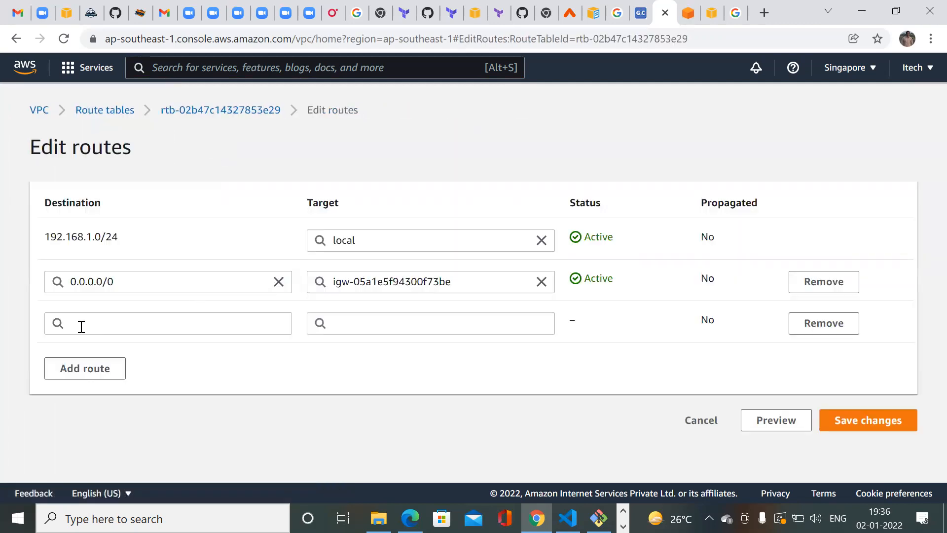
click(74, 327)
text(10.0.0.)
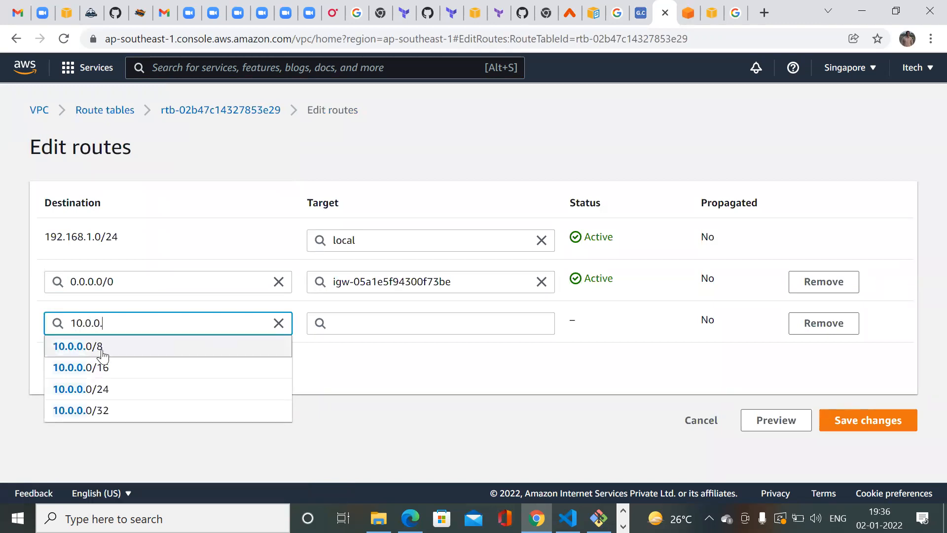
click(186, 349)
click(328, 324)
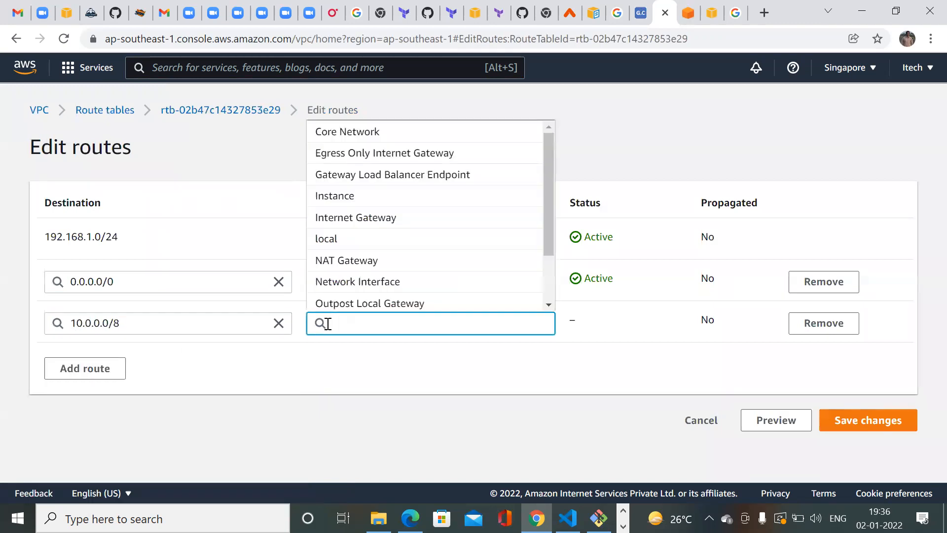
text(tran)
click(368, 348)
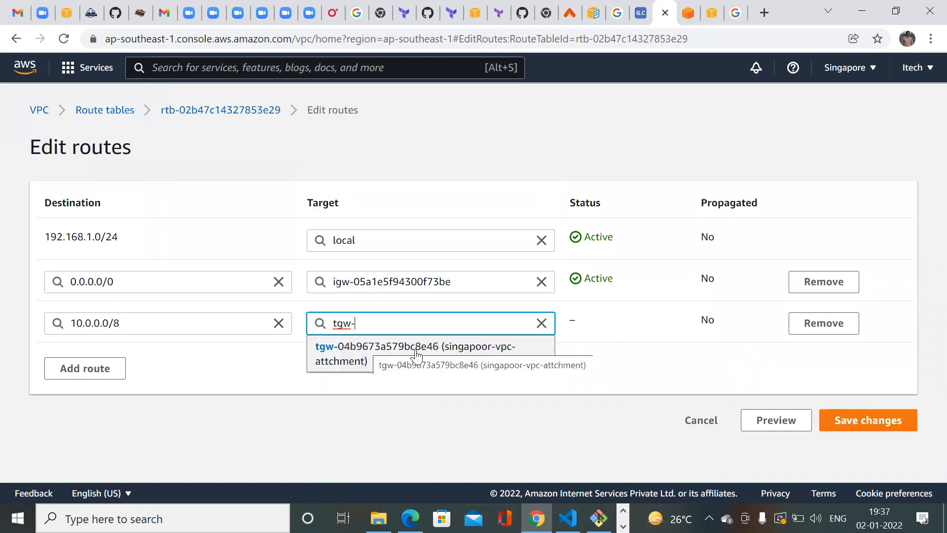
click(416, 352)
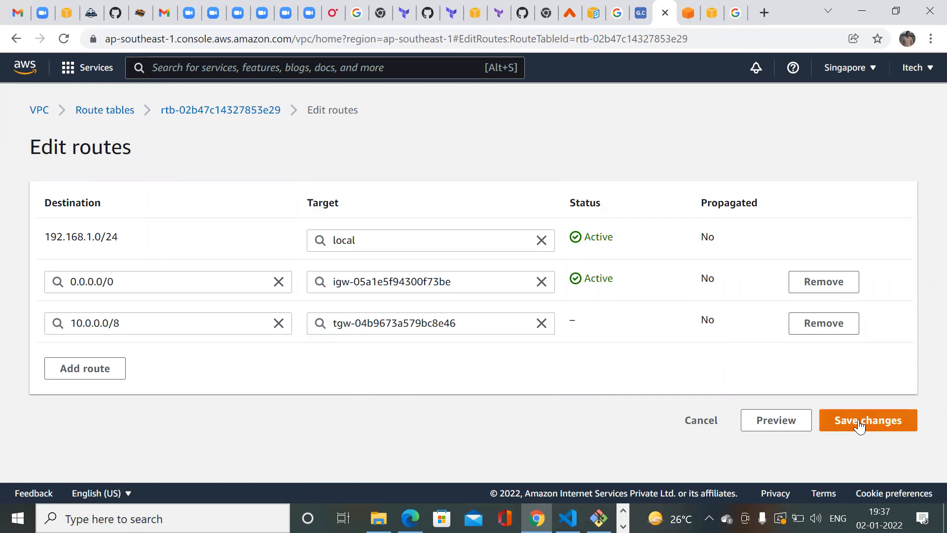
click(859, 424)
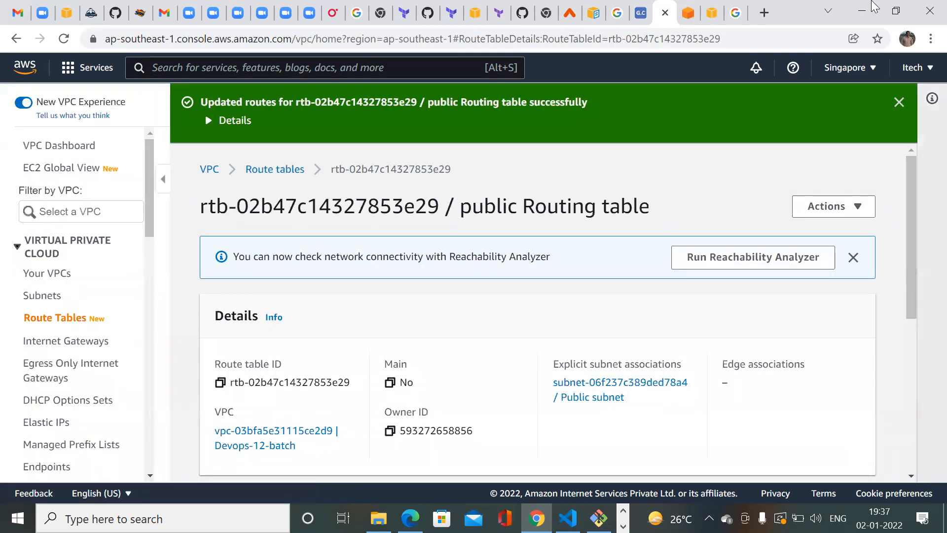
- In the Mumbai instance's terminal, stop the running ping and rerun ping 192.168.1.208
click(713, 13)
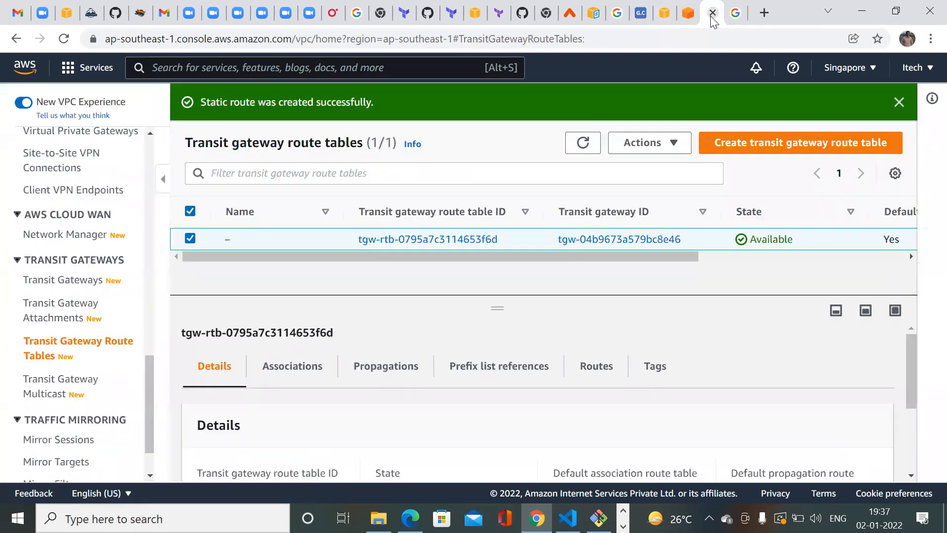
click(688, 14)
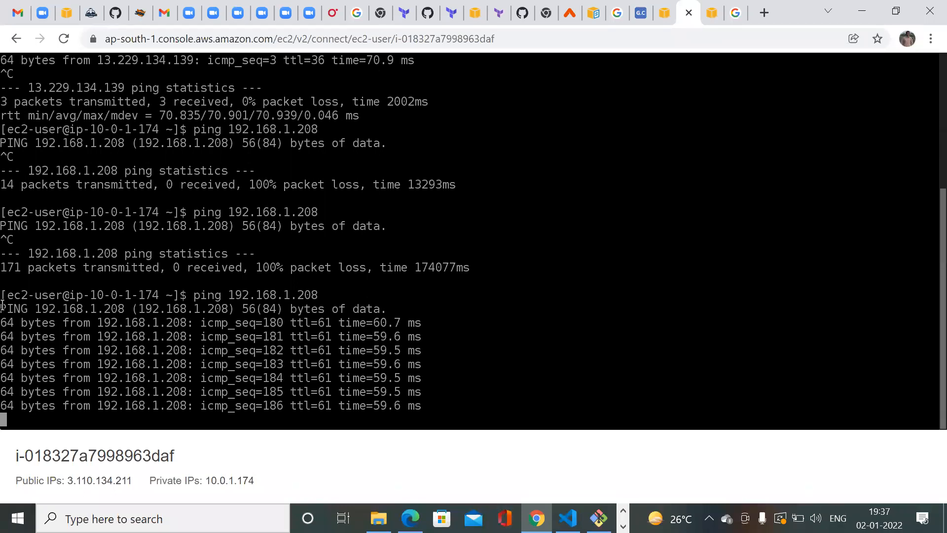
drag(2, 306, 419, 404)
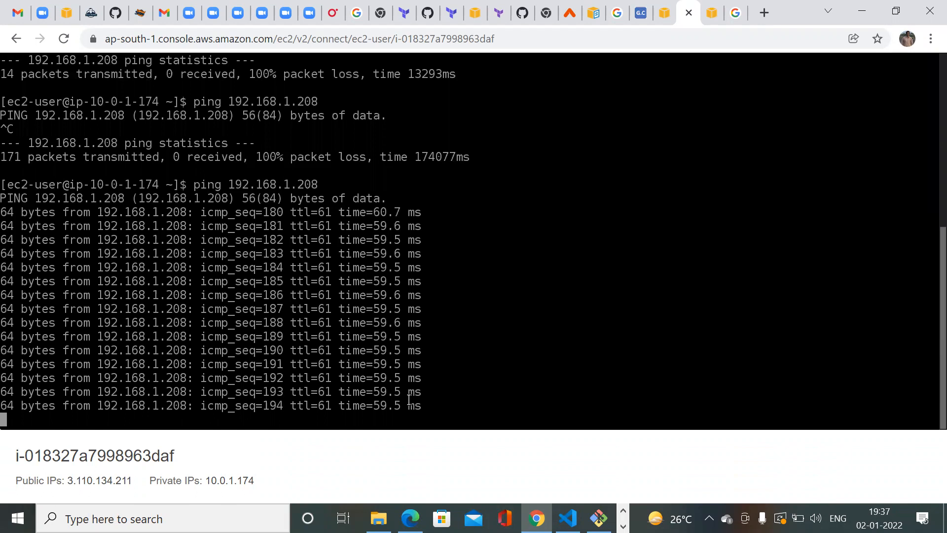
key(ctrl+c)
key(Up)
key(Return)
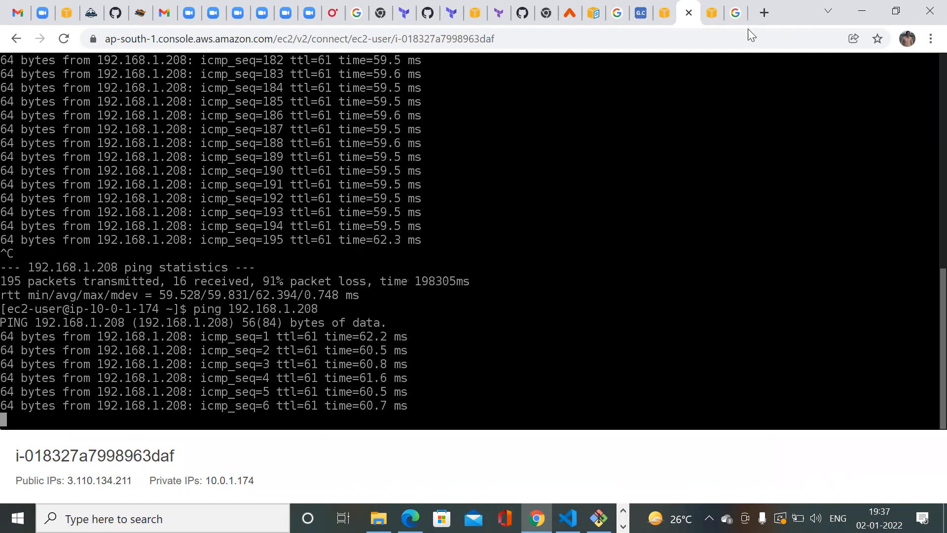
- Find the EC2 service in the Singapore console and open the connection options for instance i-0eae2e2026e60e11e
click(712, 13)
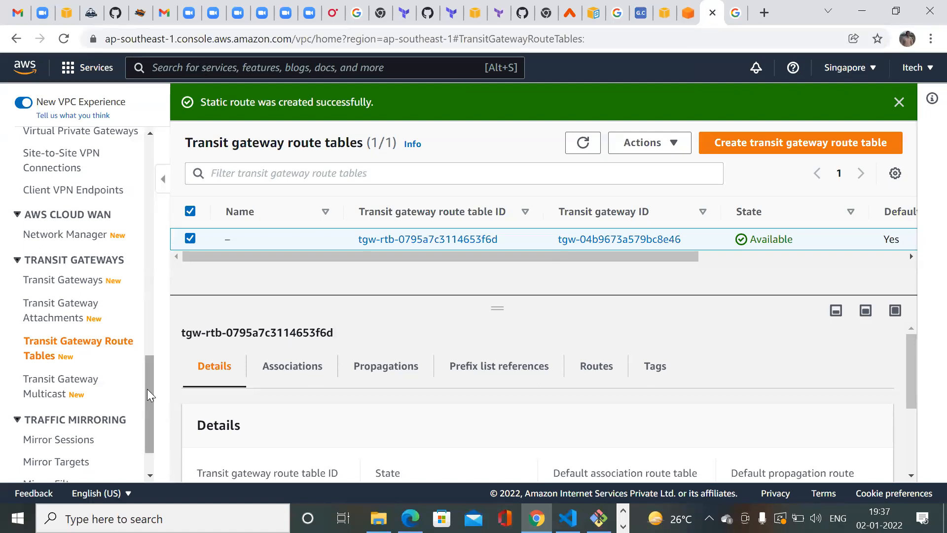
drag(147, 388, 143, 162)
click(210, 67)
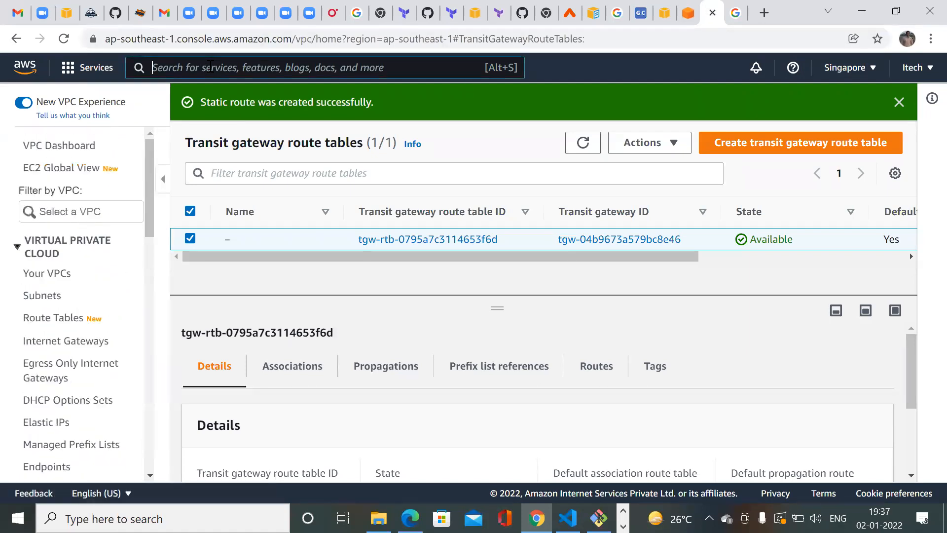
text(ec2)
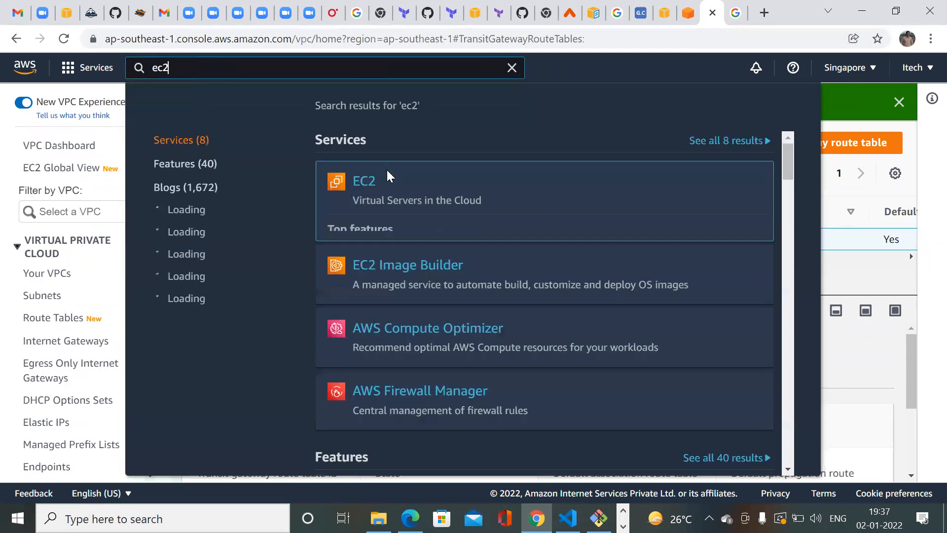
click(361, 181)
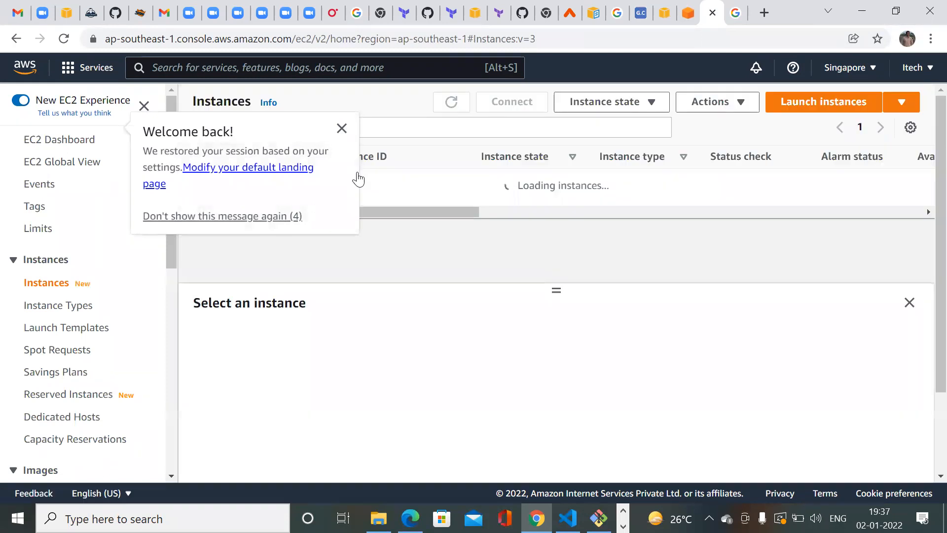
click(381, 181)
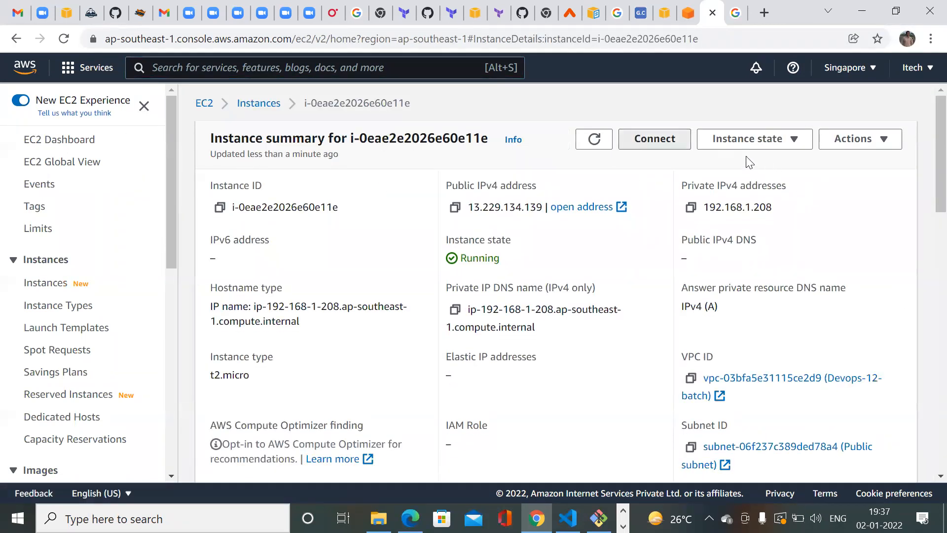
click(655, 139)
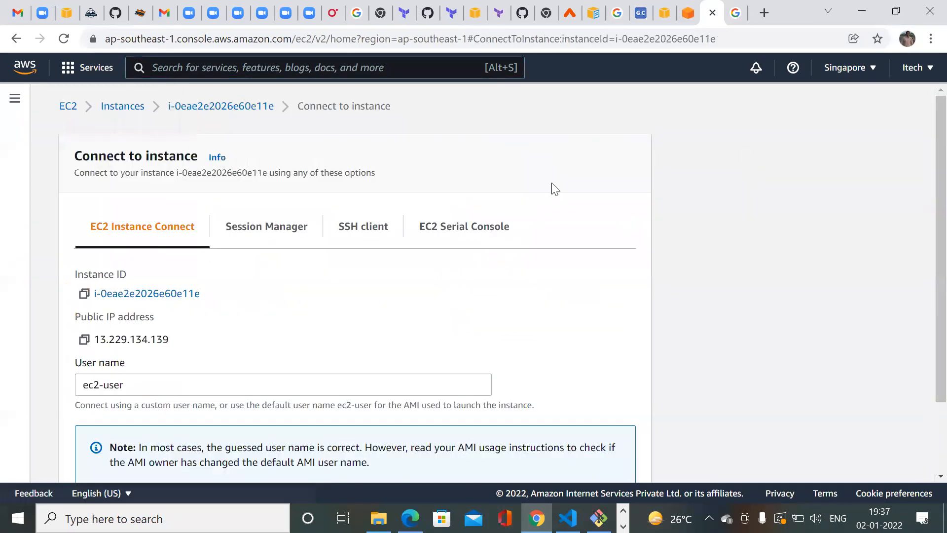
- Check the Mumbai instance's ping, and start an EC2 Instance Connect session to the Singapore instance as ec2-user
click(664, 19)
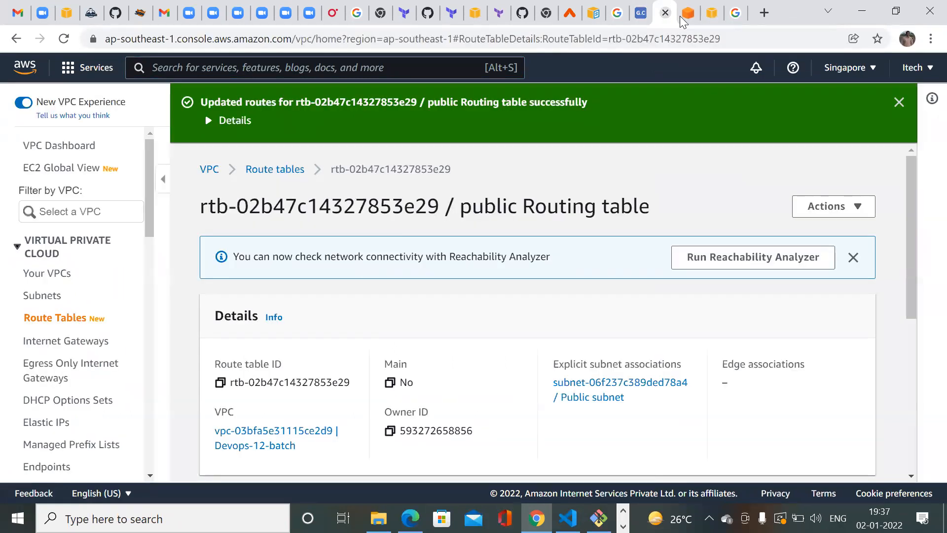
click(684, 16)
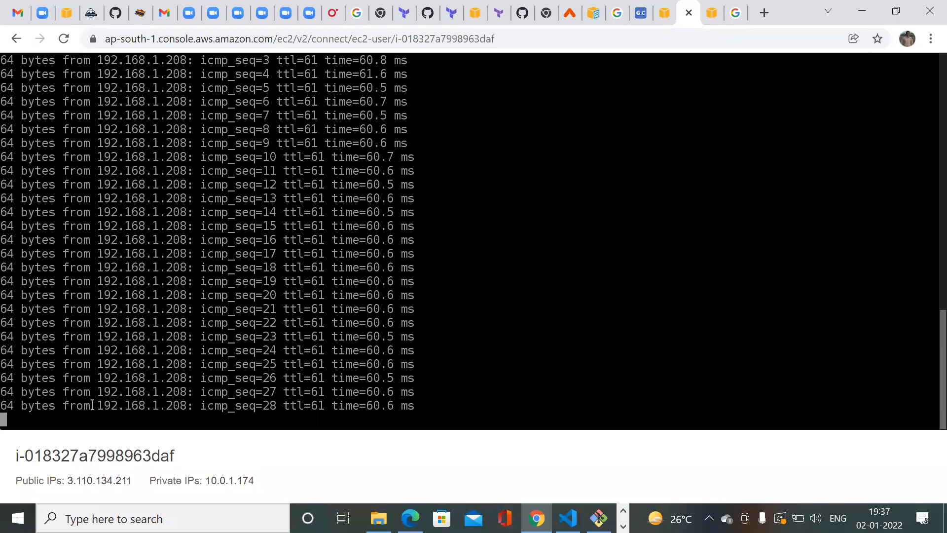
click(712, 14)
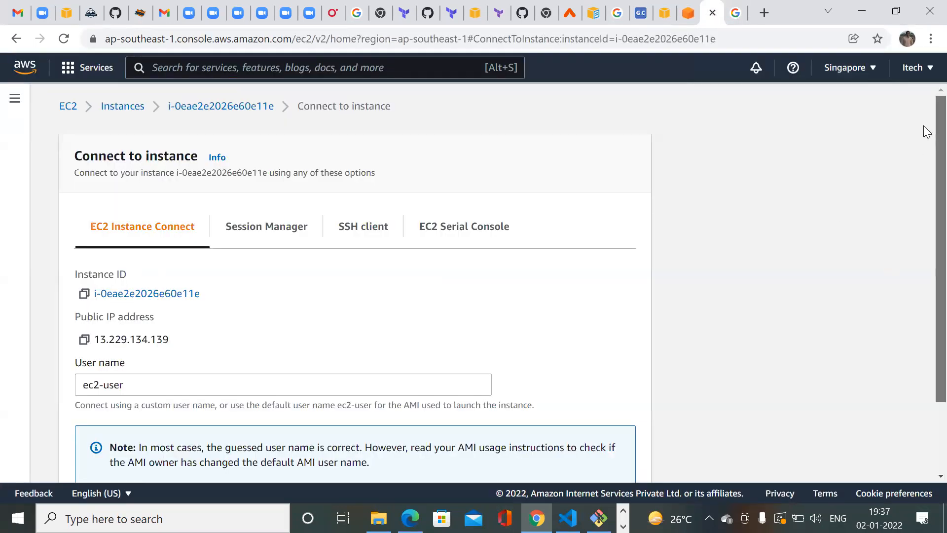
scroll(926, 131, down, 2)
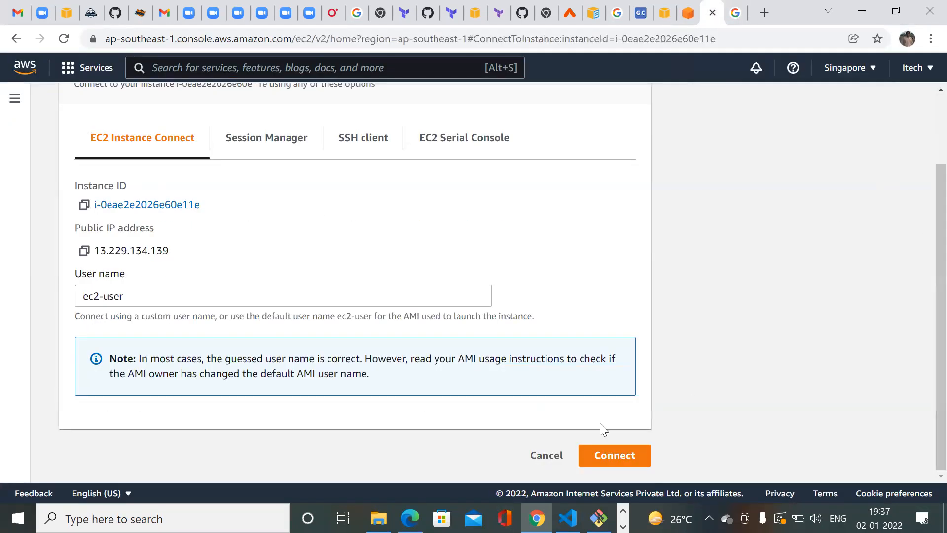
click(613, 456)
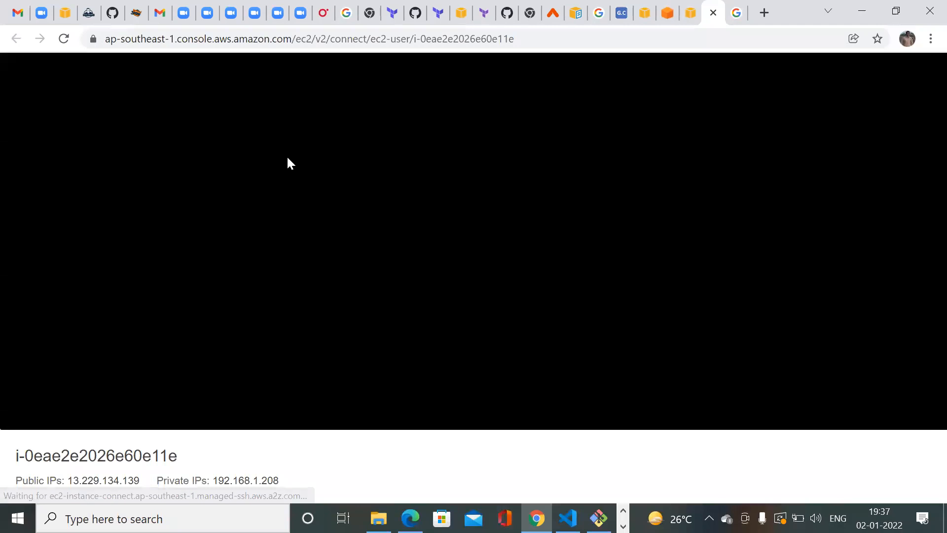
- Look up the Mumbai instance's private IP and ping 10.0.1.174 from the Singapore instance's terminal
click(690, 13)
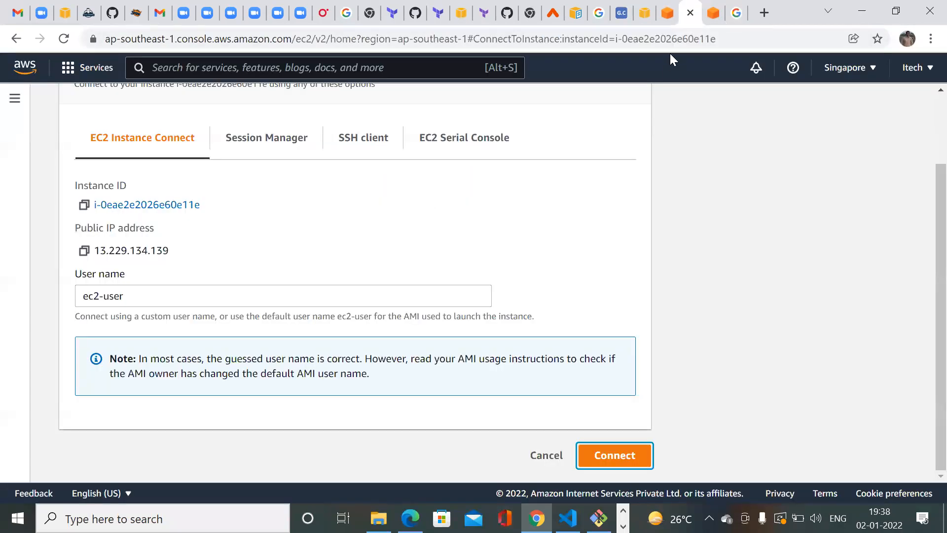
click(661, 19)
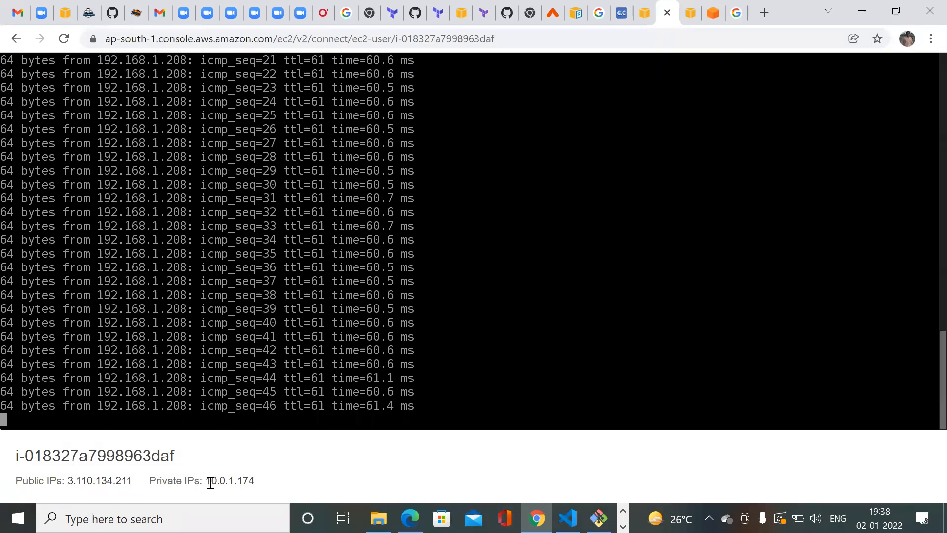
click(712, 16)
text(ping 10.0.1.)
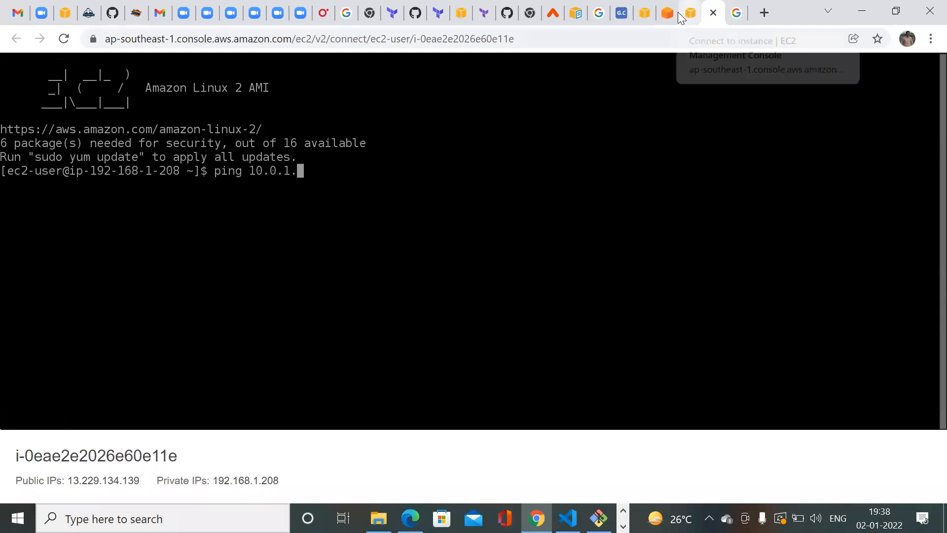
click(667, 13)
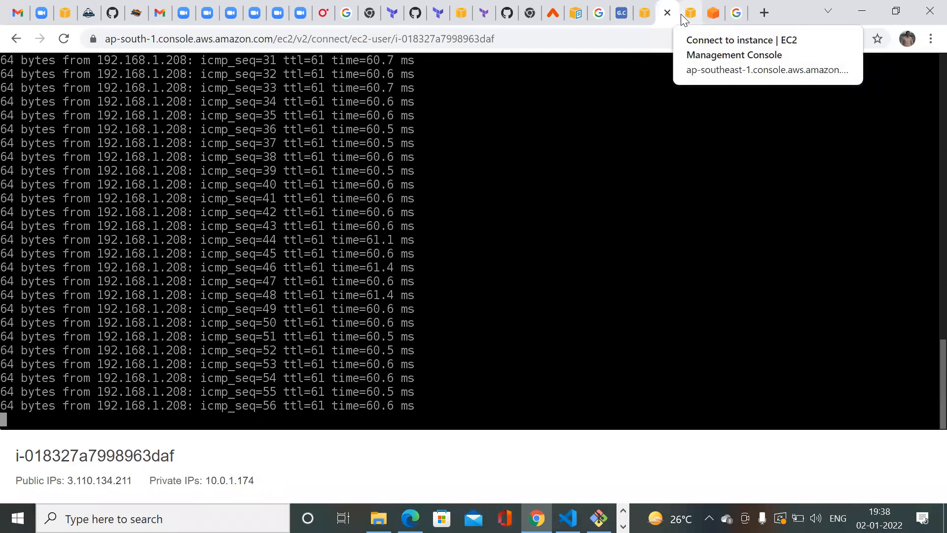
click(715, 14)
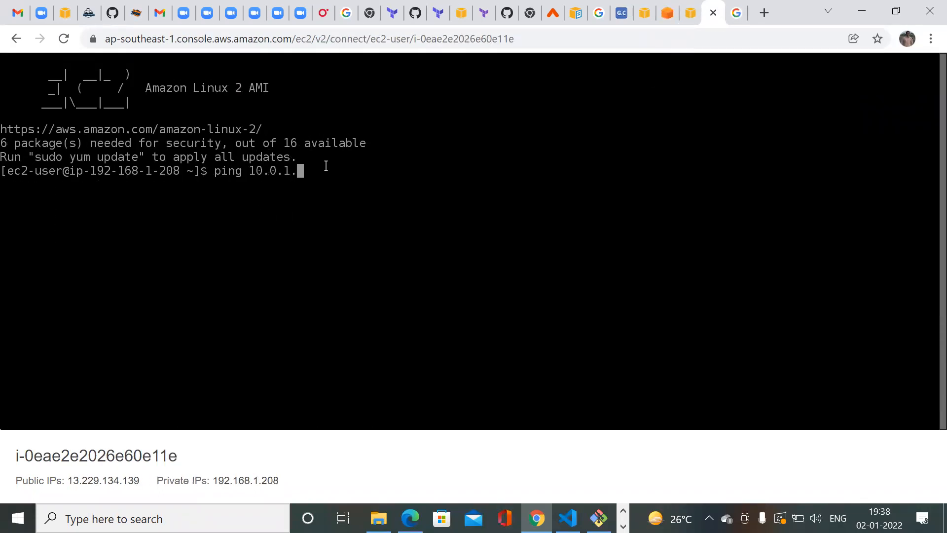
text(174)
key(Return)
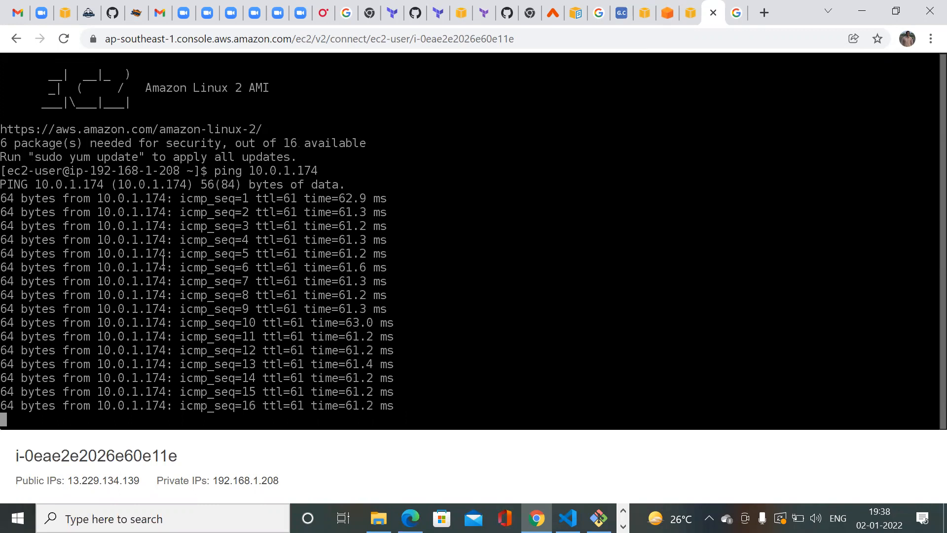
- Leave the Singapore instance's connection page and check the ping running in the Mumbai instance's terminal
click(692, 13)
click(547, 457)
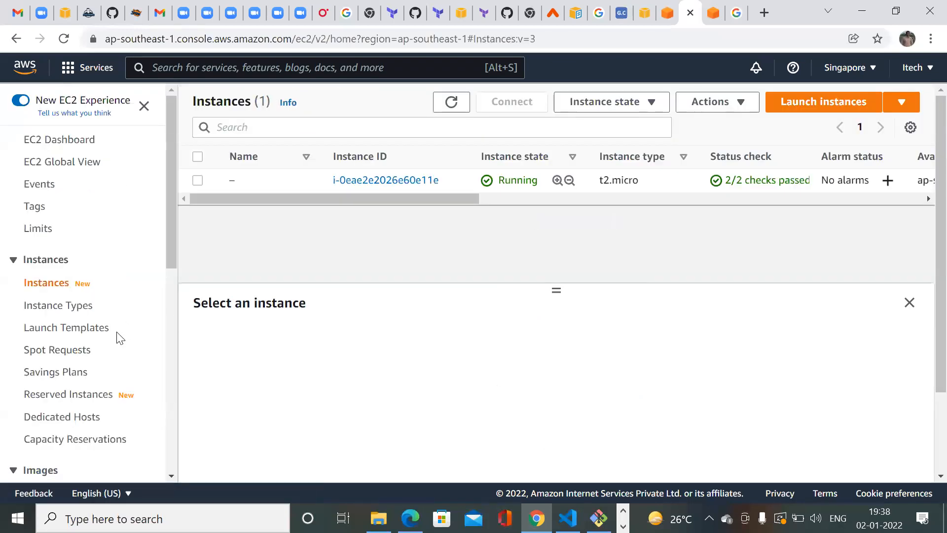
click(667, 15)
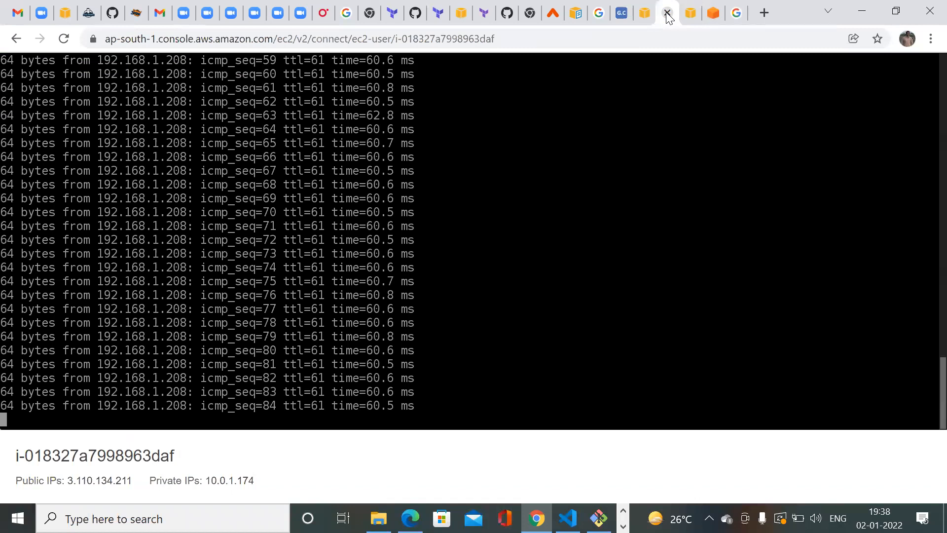
- Open the route editor of Singapore's public Routing table and examine the 10.0.0.0/8 transit gateway route's destination
click(646, 15)
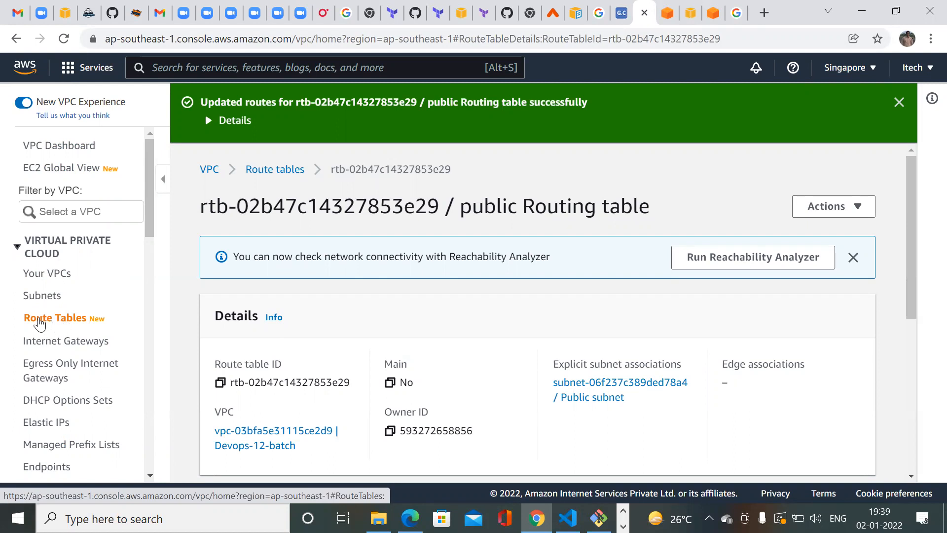
click(40, 323)
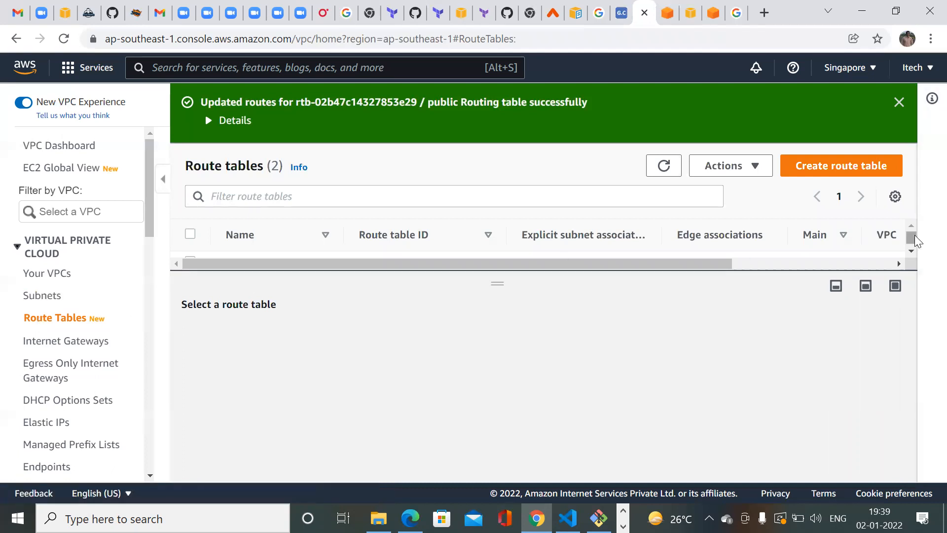
scroll(912, 238, down, 2)
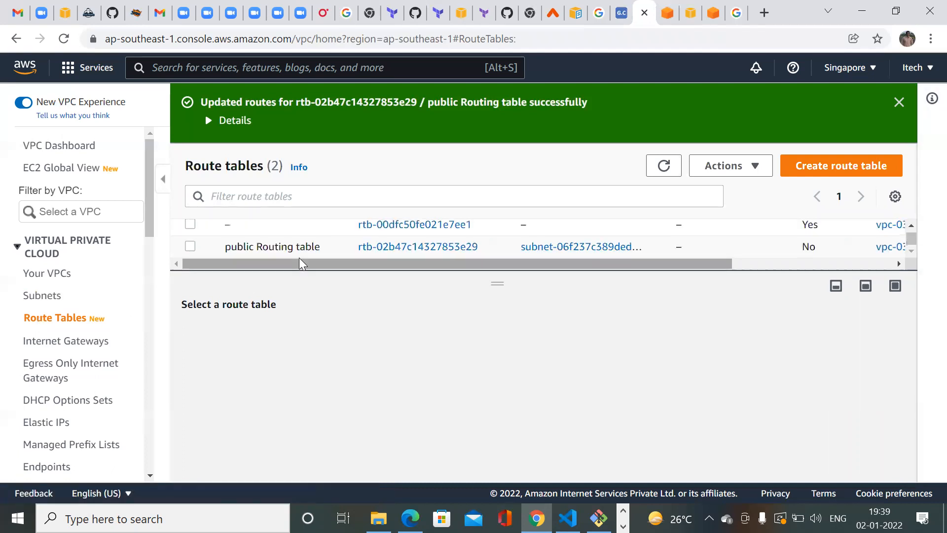
click(282, 246)
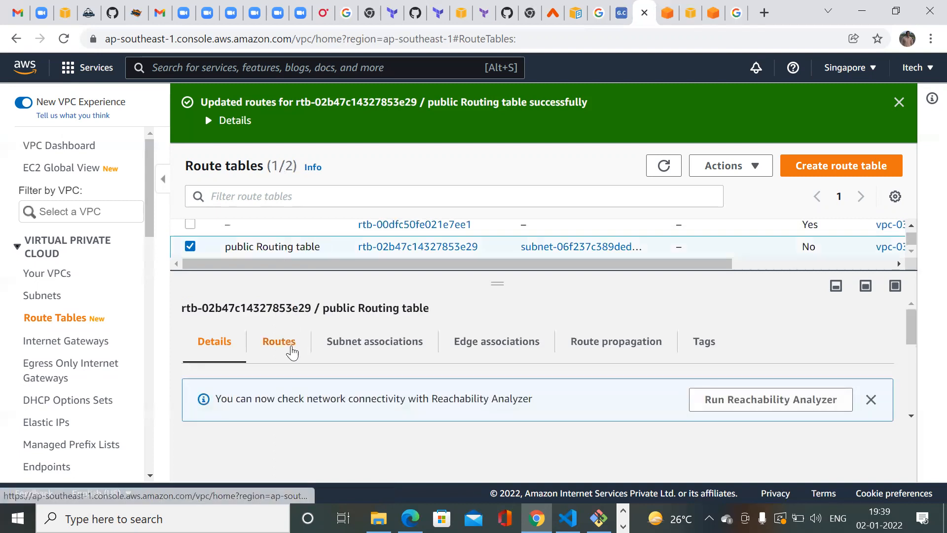
click(279, 343)
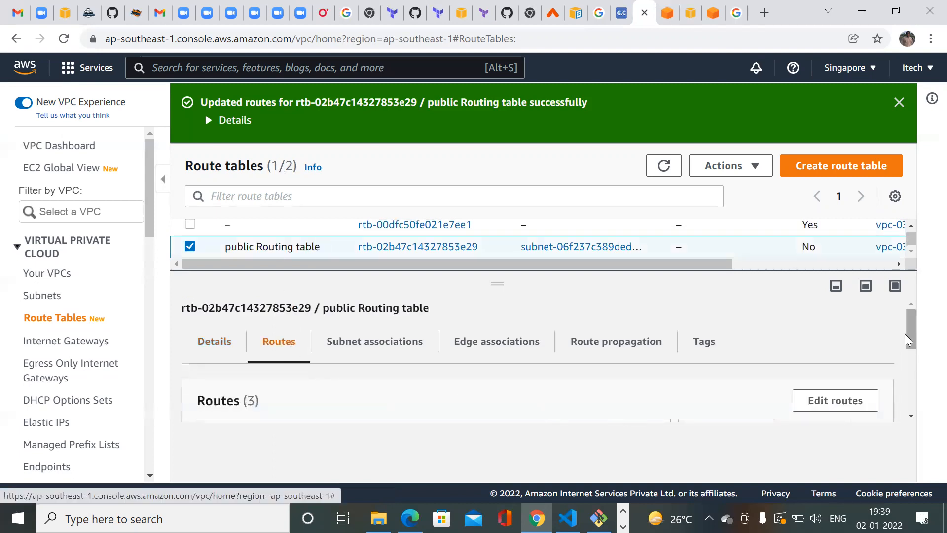
click(823, 398)
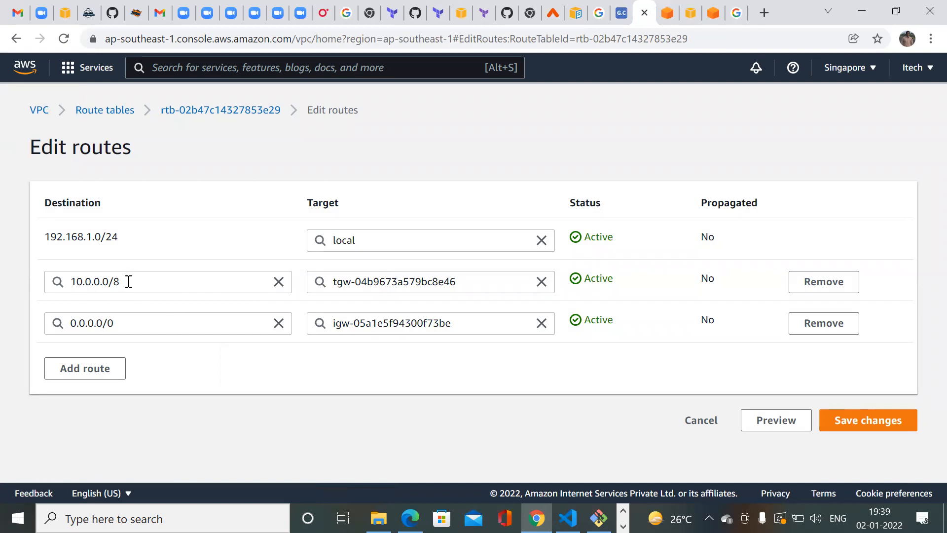
drag(127, 280, 68, 279)
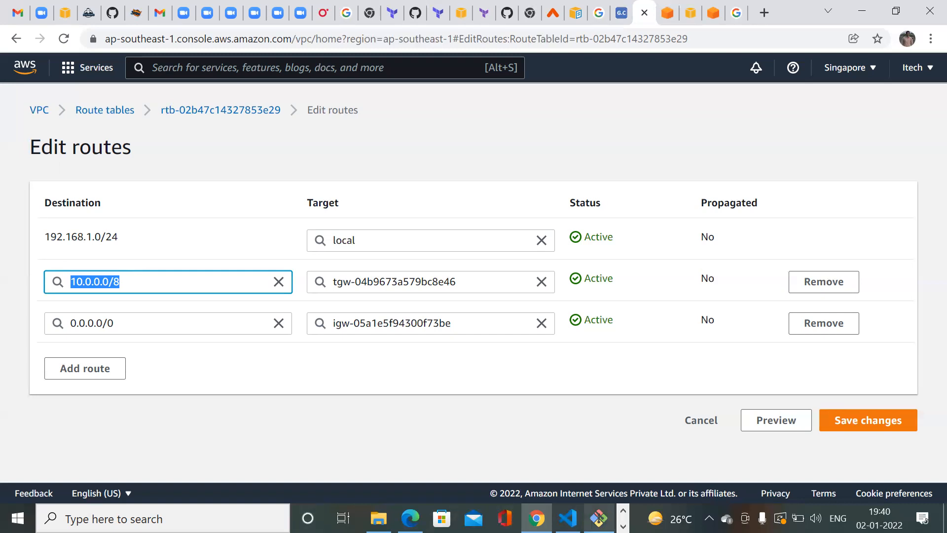
mouse_move(598, 518)
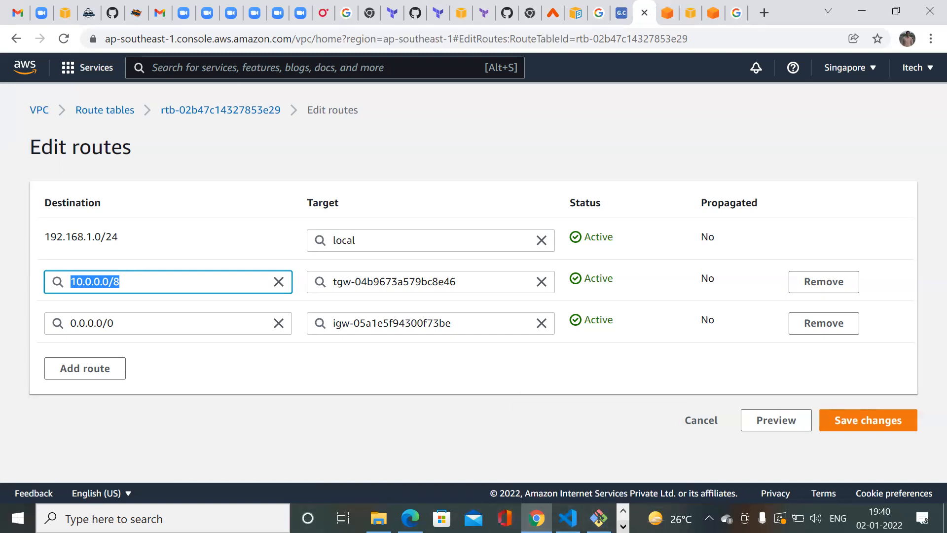